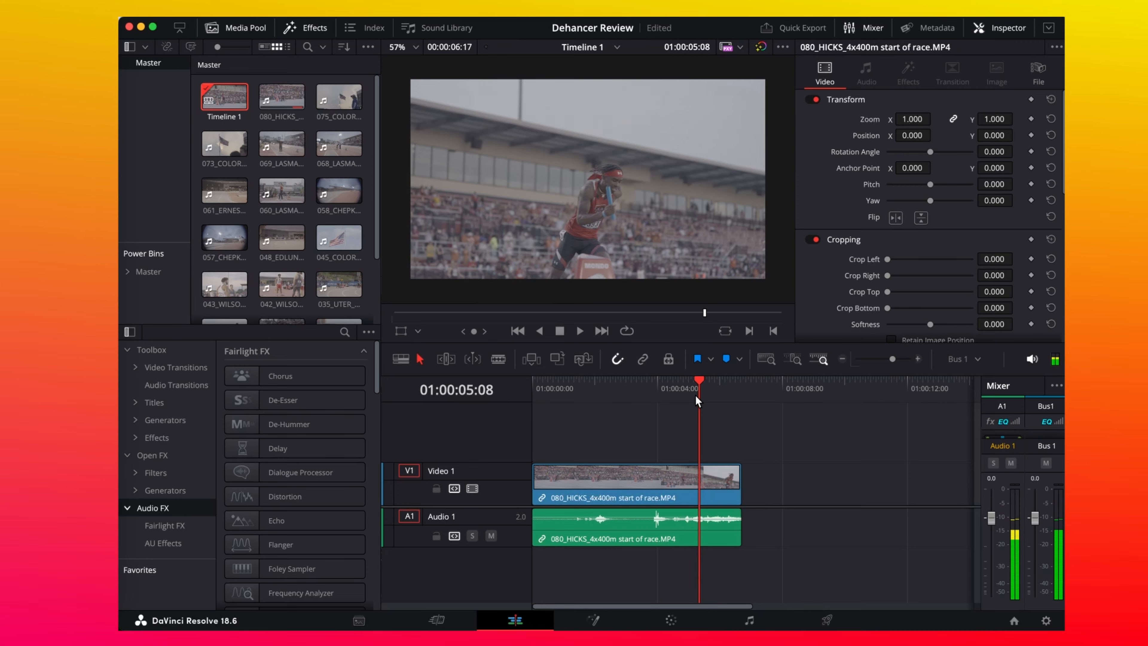
Step: Open the Color page and apply the Dehancer Pro 7.2.0 film emulation effect to node 01 of the clip
click(671, 620)
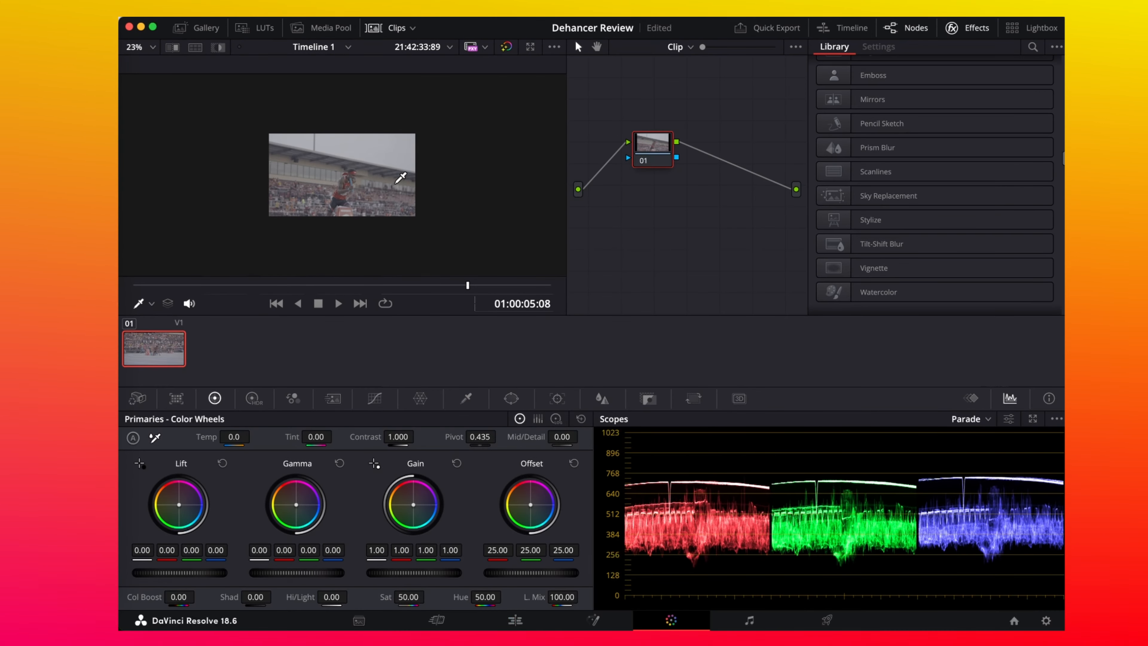
scroll(347, 176, up, 3)
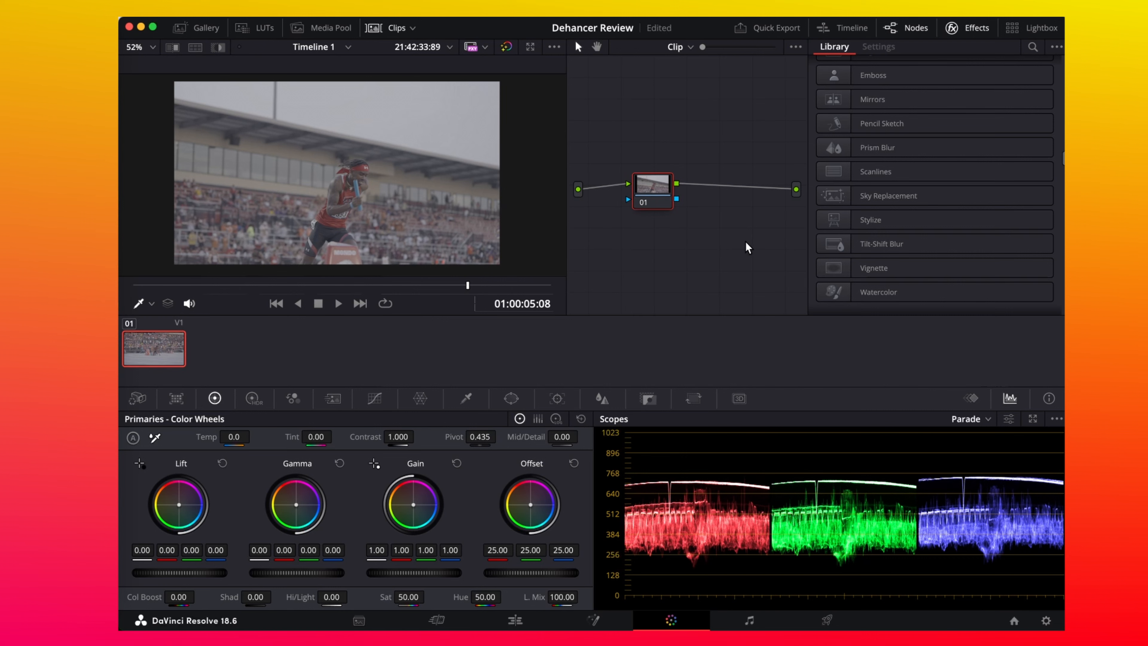
scroll(958, 197, down, 10)
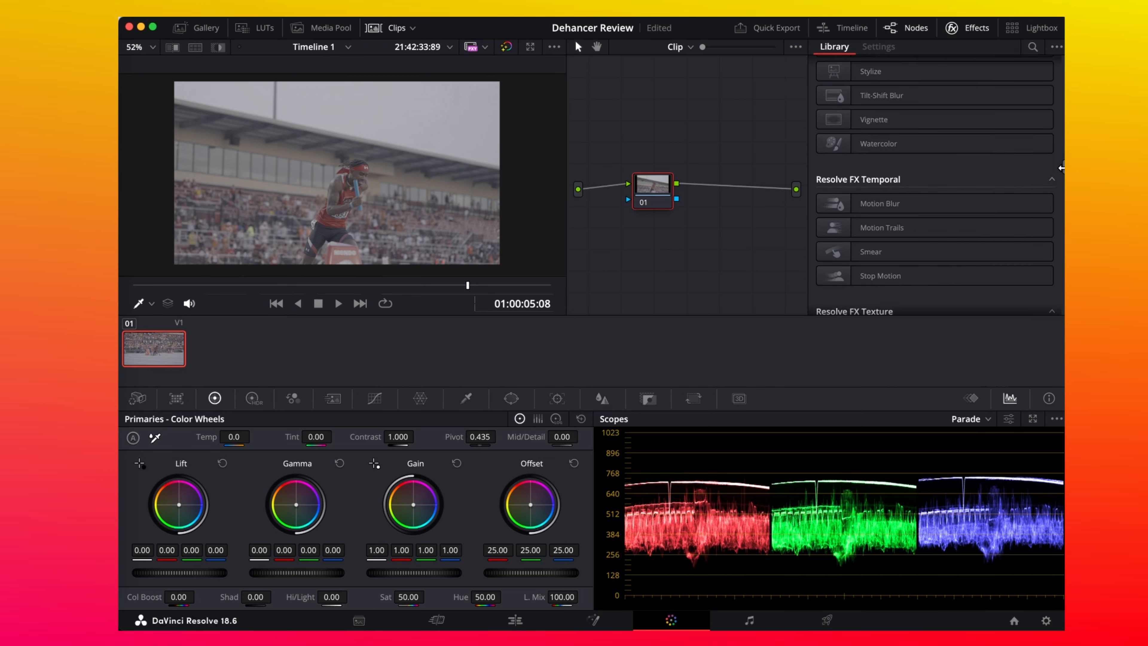
drag(1062, 180, 1052, 212)
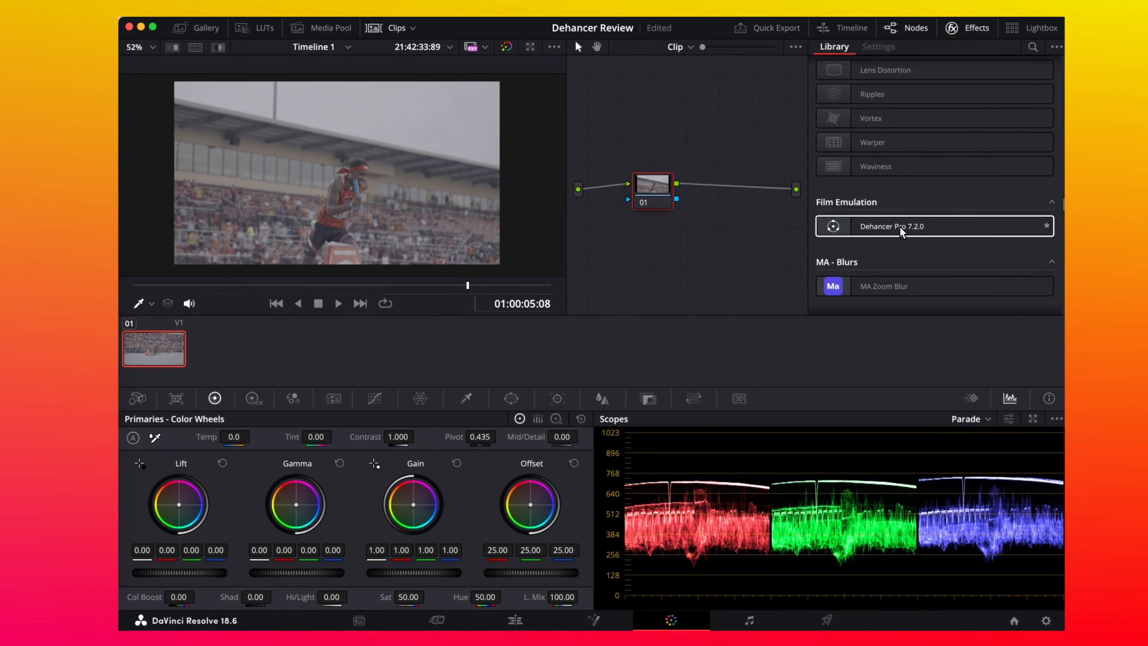
drag(898, 225, 637, 200)
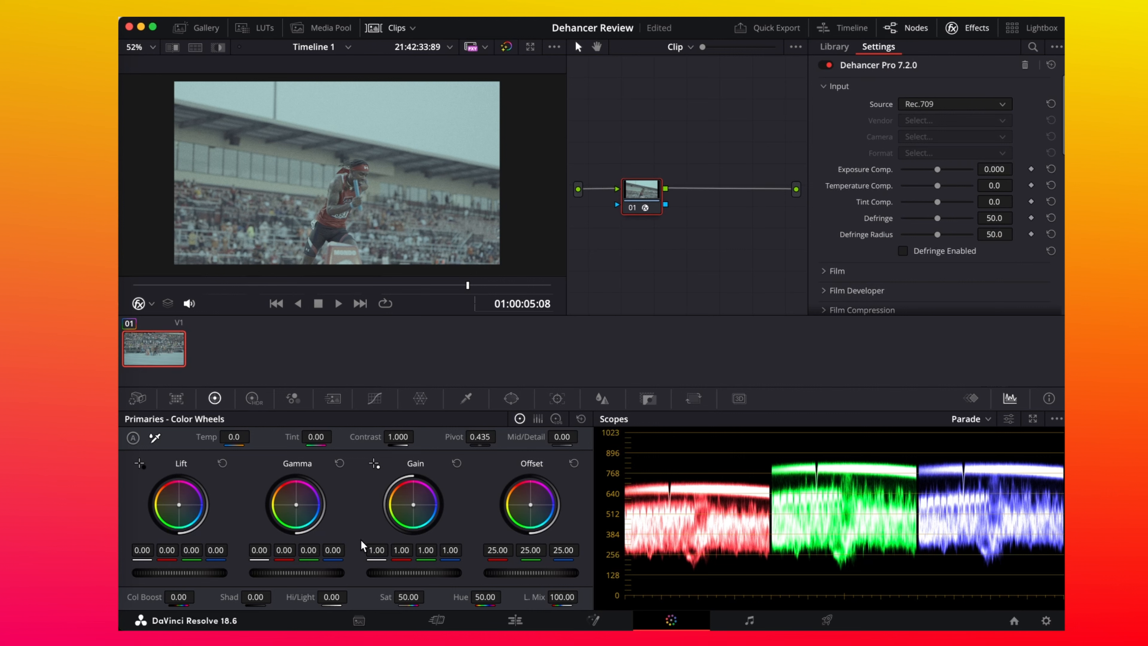
Step: Look through the custom and hue curve modes, then return to the primaries color wheels
click(372, 399)
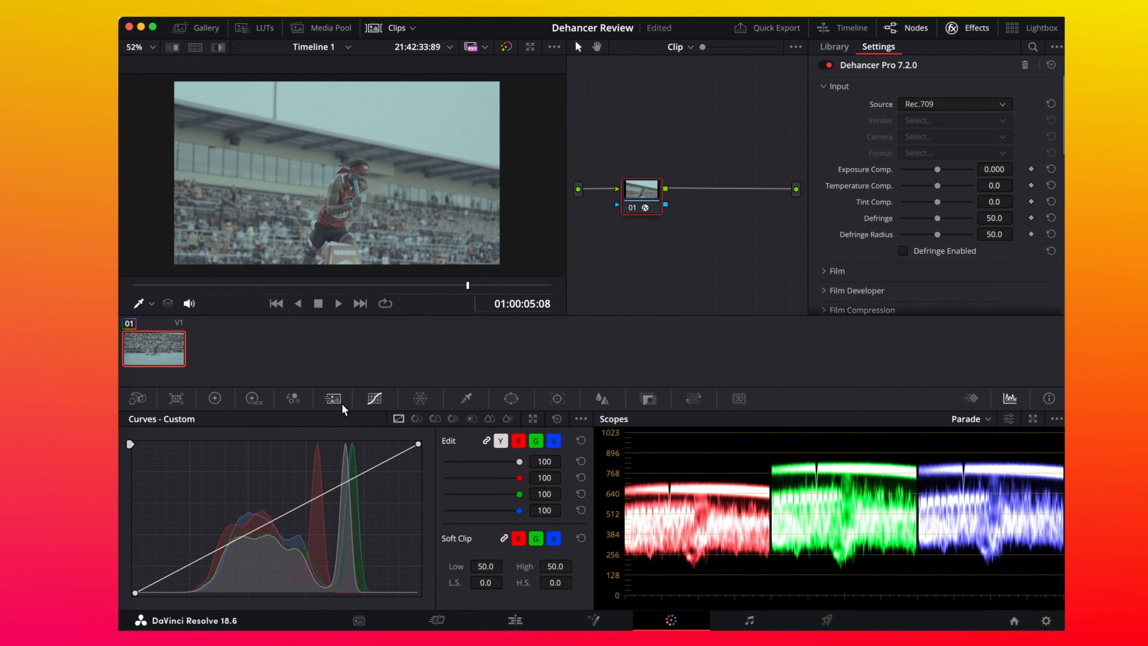
click(416, 417)
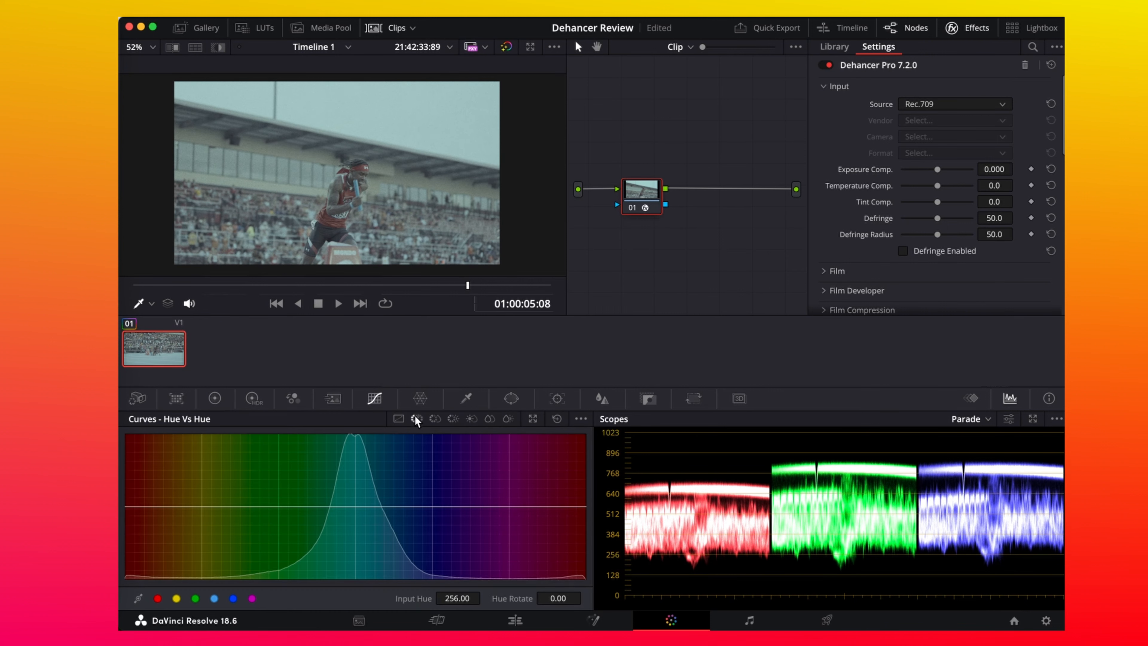
click(433, 417)
click(452, 417)
click(215, 398)
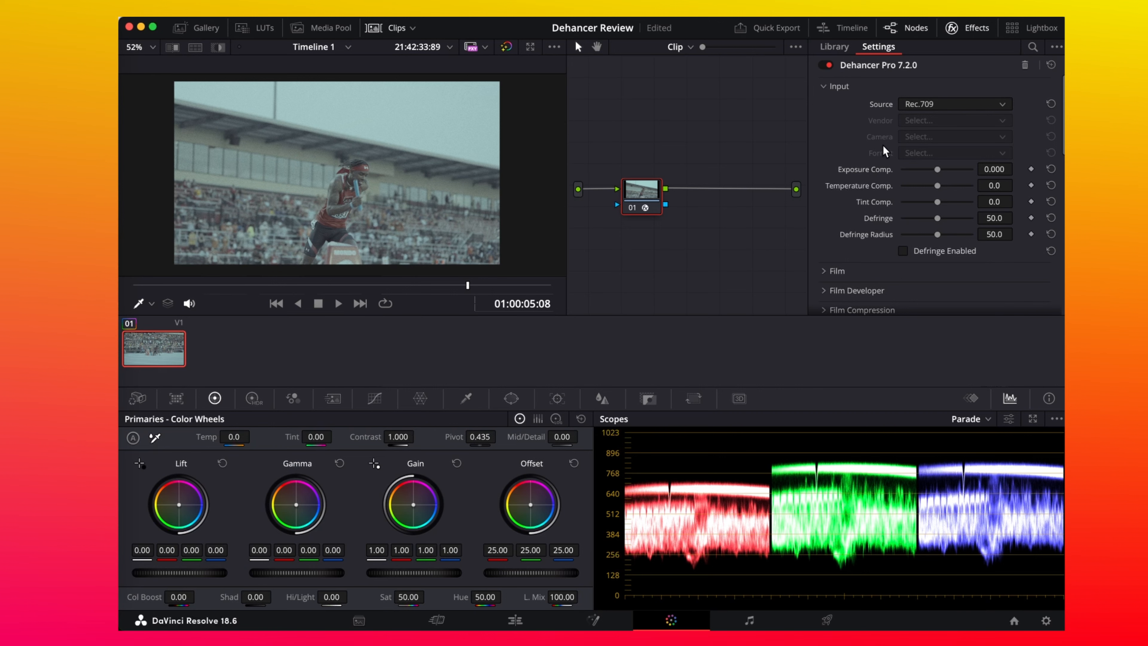
Step: Bypass and re-enable node 01 to compare the image with and without the Dehancer effect
scroll(892, 269, down, 4)
scroll(883, 249, up, 4)
key(super+d)
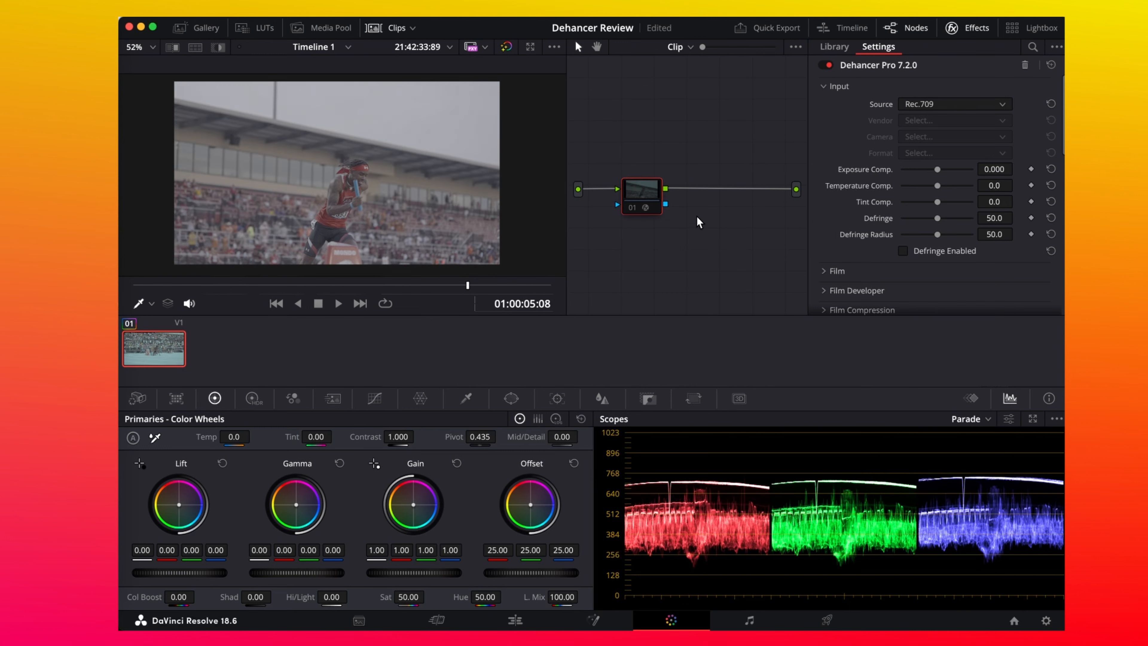
key(super+d)
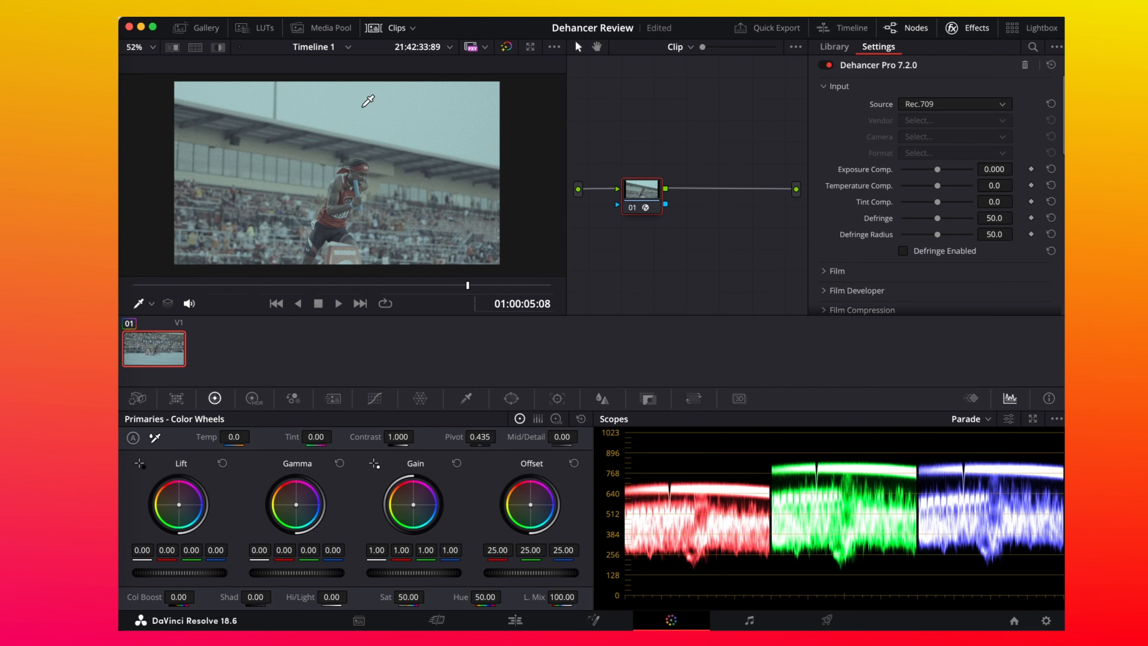
Step: Collapse the Input settings and look through the full list of Dehancer Pro setting groups
click(825, 85)
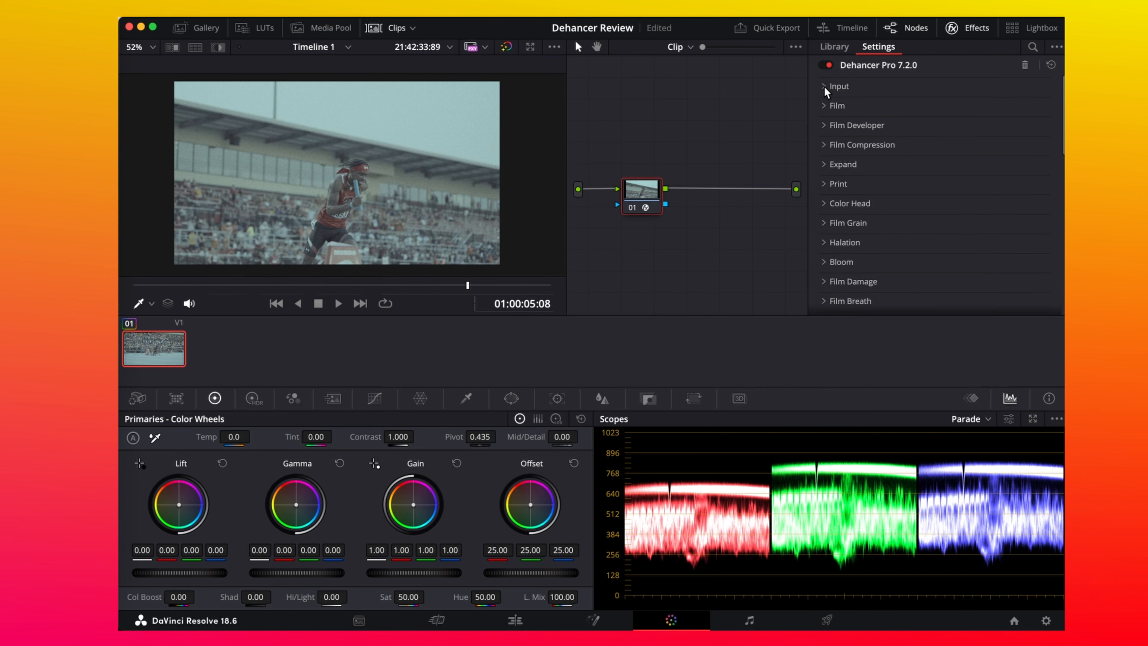
scroll(848, 115, down, 10)
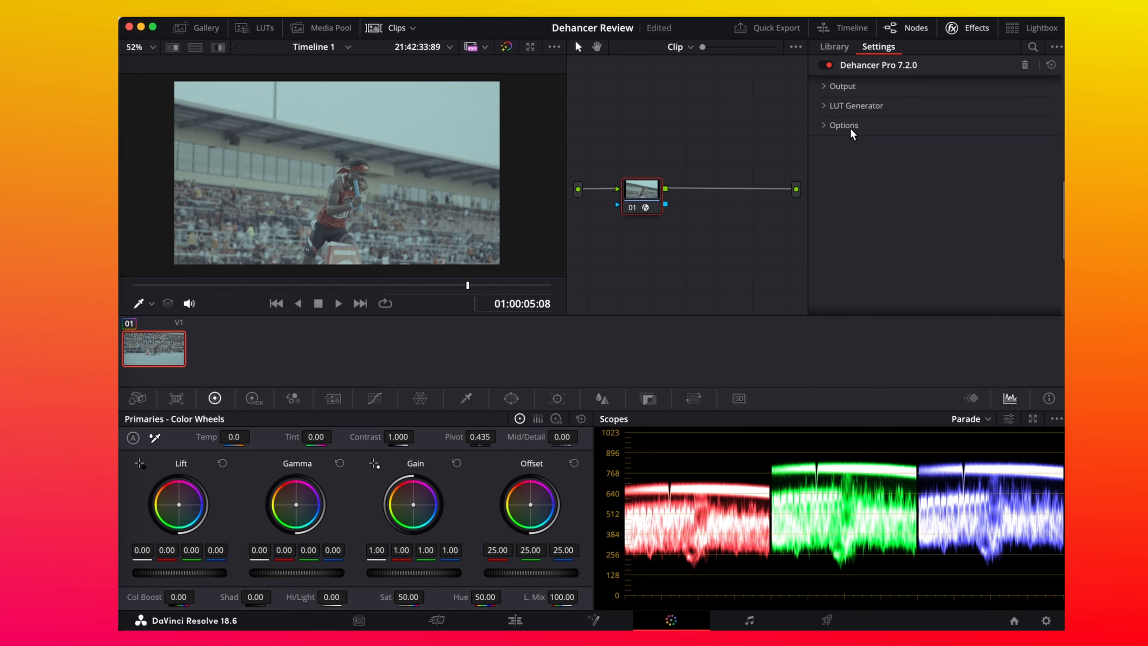
scroll(850, 128, up, 10)
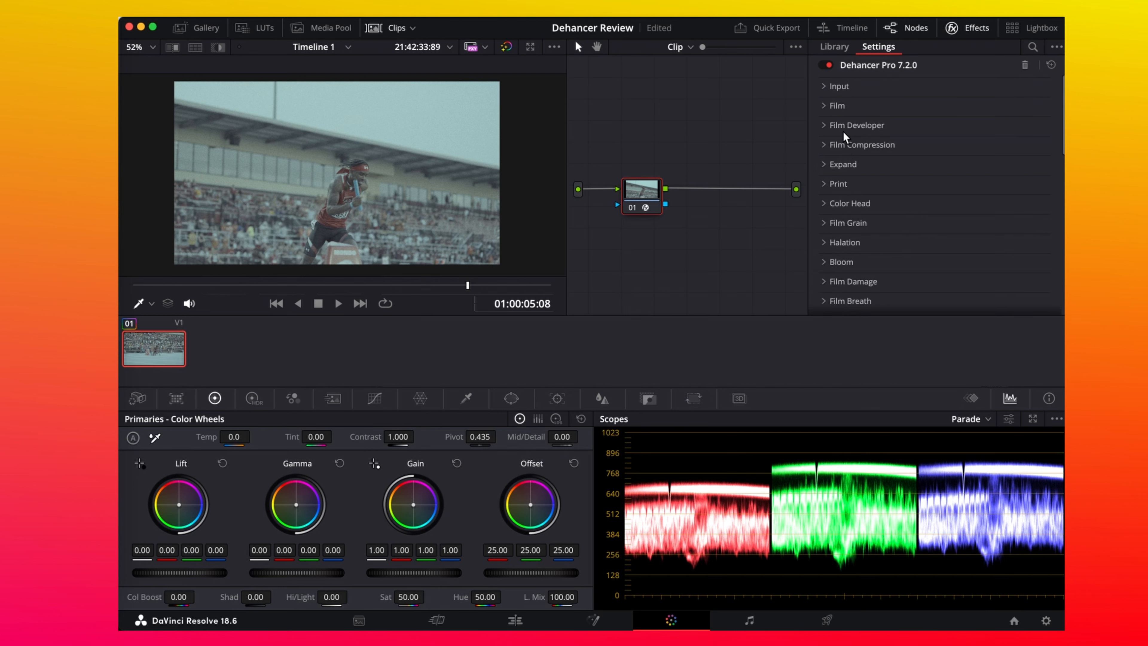
click(823, 86)
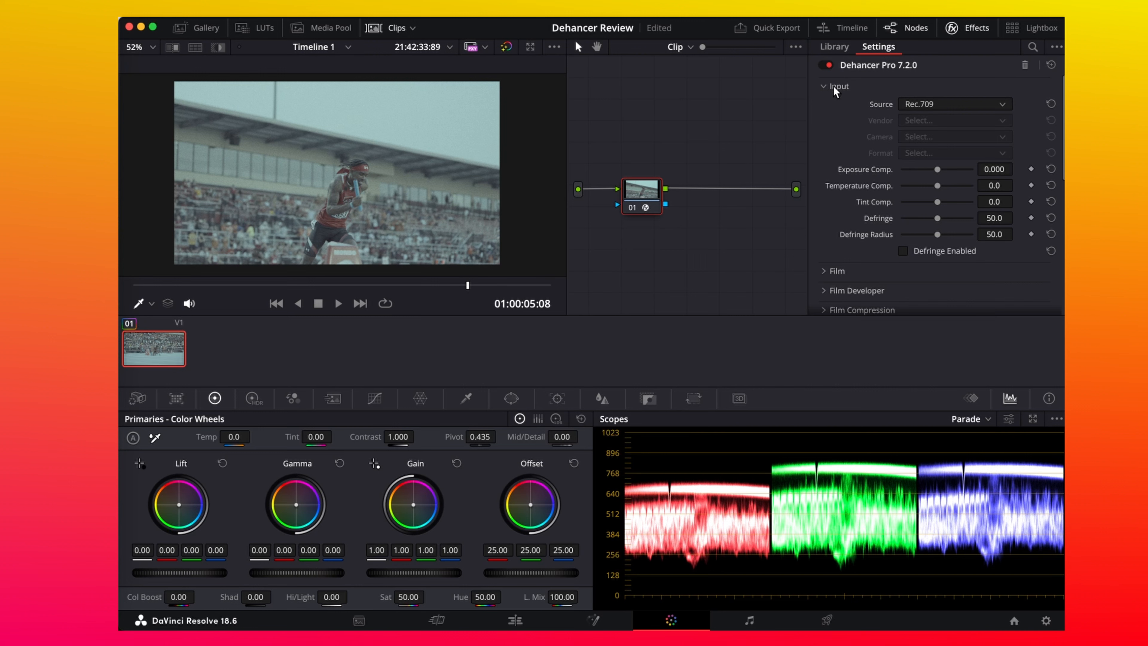
click(839, 89)
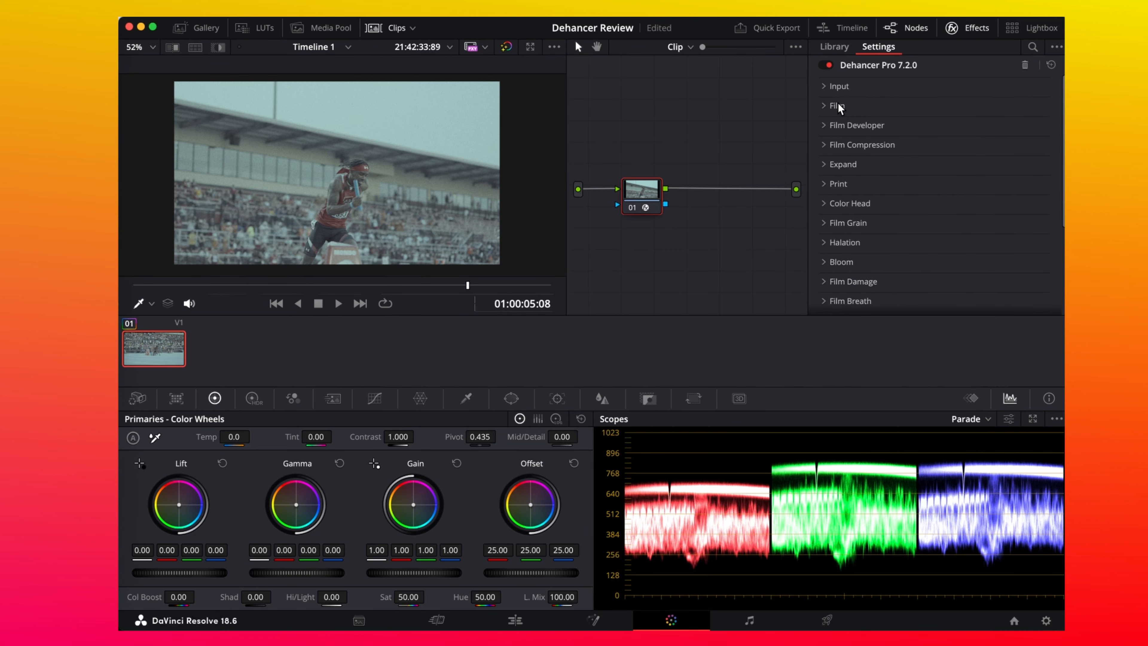
Step: Disable the Kodak Vision3 250D film profile in Dehancer's Film settings and collapse the group
click(837, 102)
scroll(891, 136, down, 2)
click(911, 117)
scroll(854, 158, up, 2)
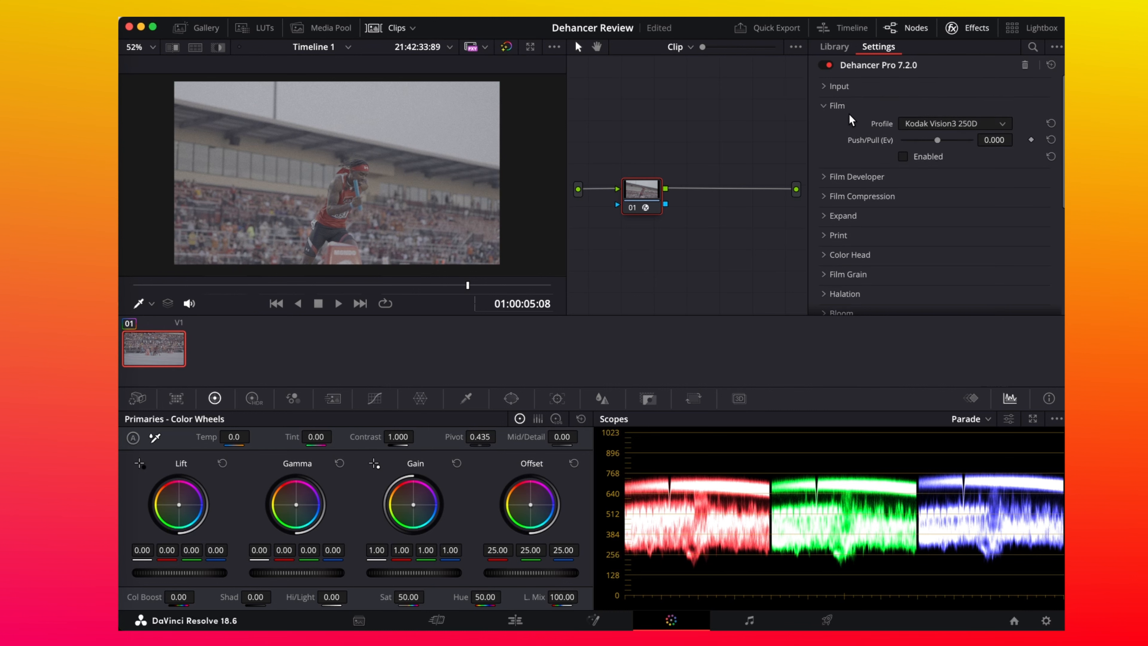
click(844, 109)
Step: Examine the Film Developer, Film Compression and Expand settings, collapsing each group after viewing it
click(844, 124)
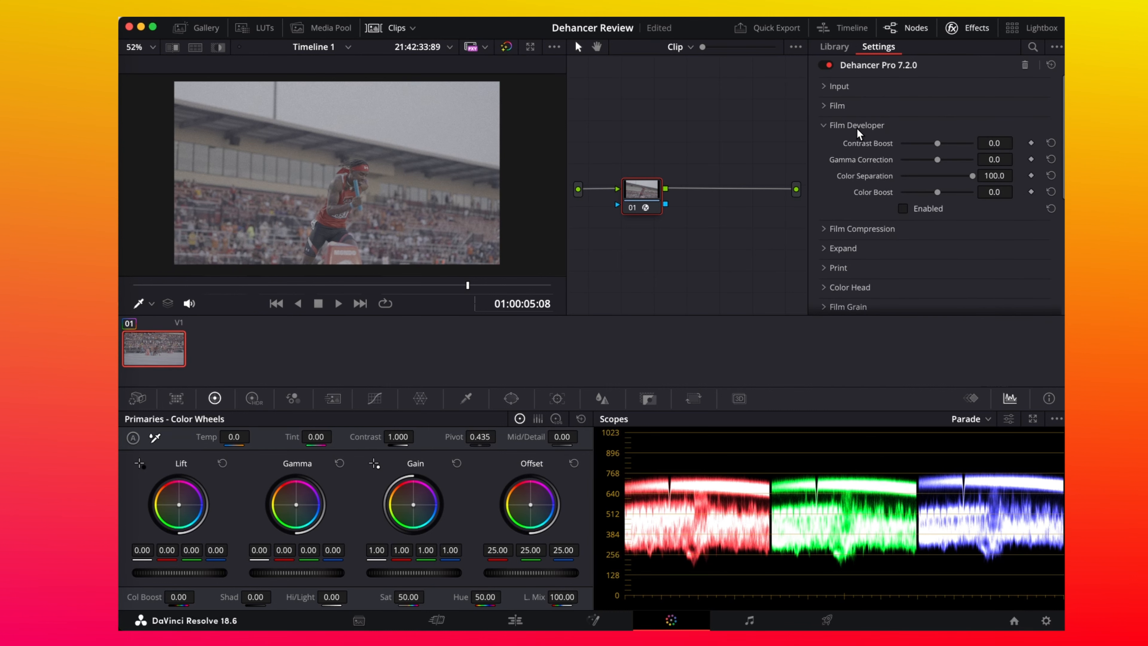
click(847, 126)
click(860, 149)
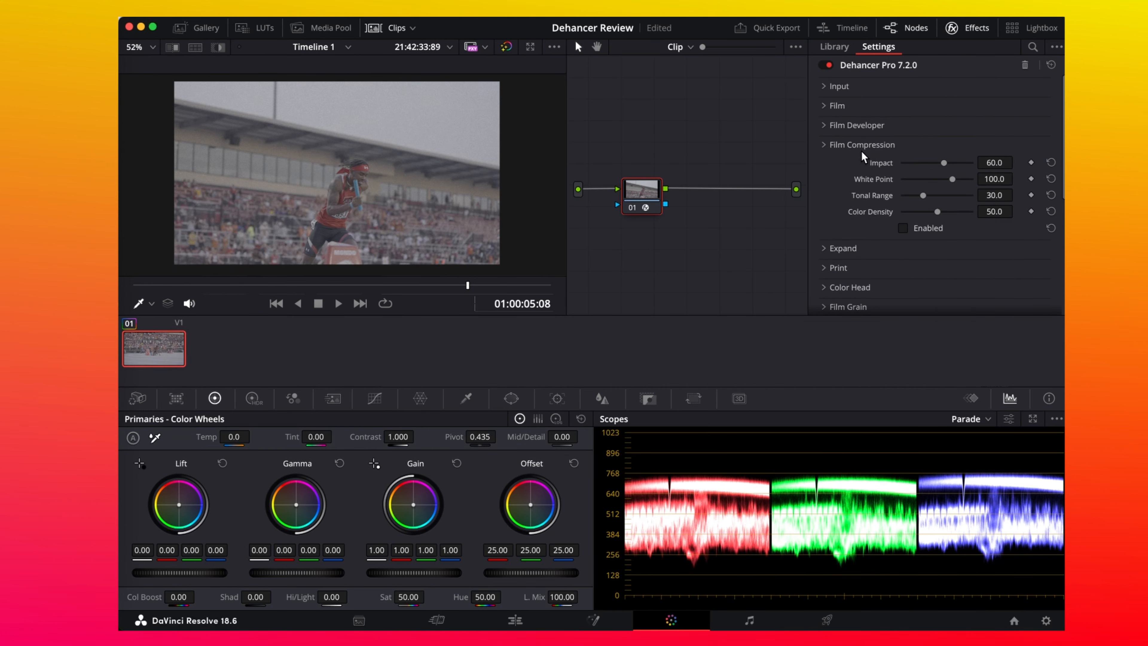
click(861, 150)
click(861, 164)
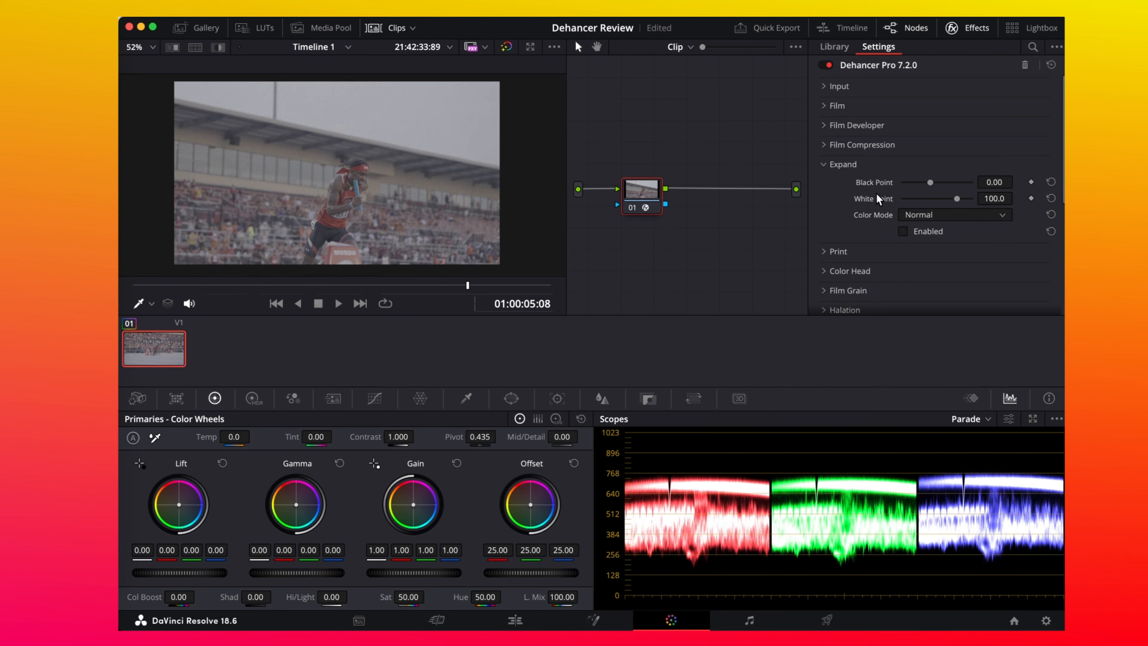
click(861, 169)
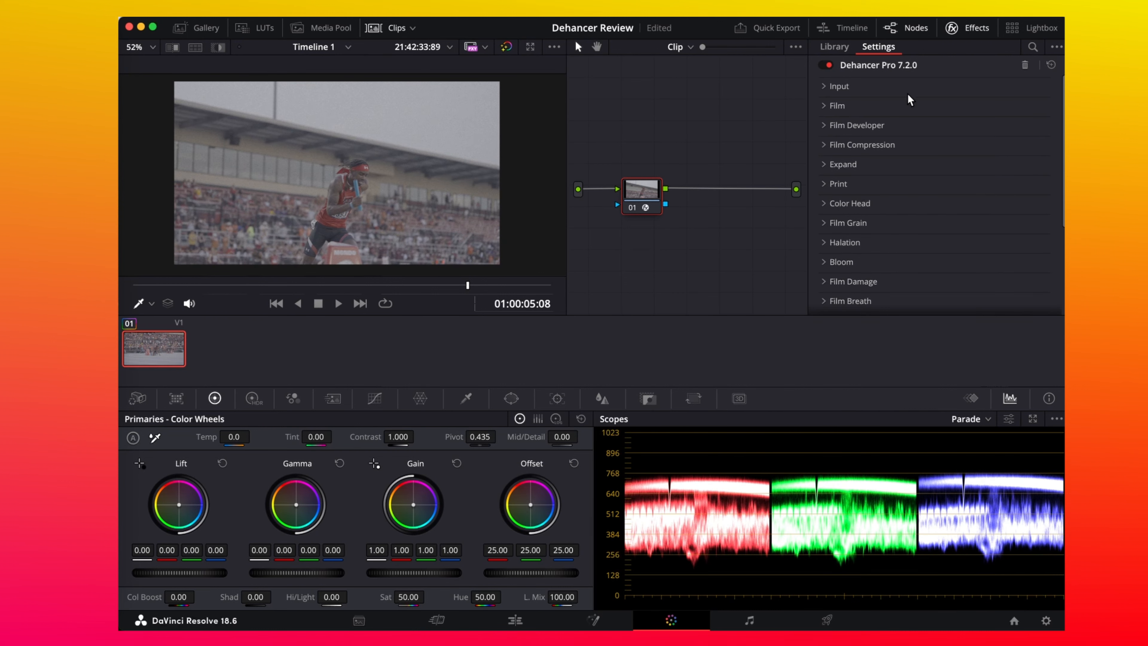
Step: Look up Dehancer Pro's place in the effects library and return to its settings
click(966, 34)
click(962, 33)
click(835, 47)
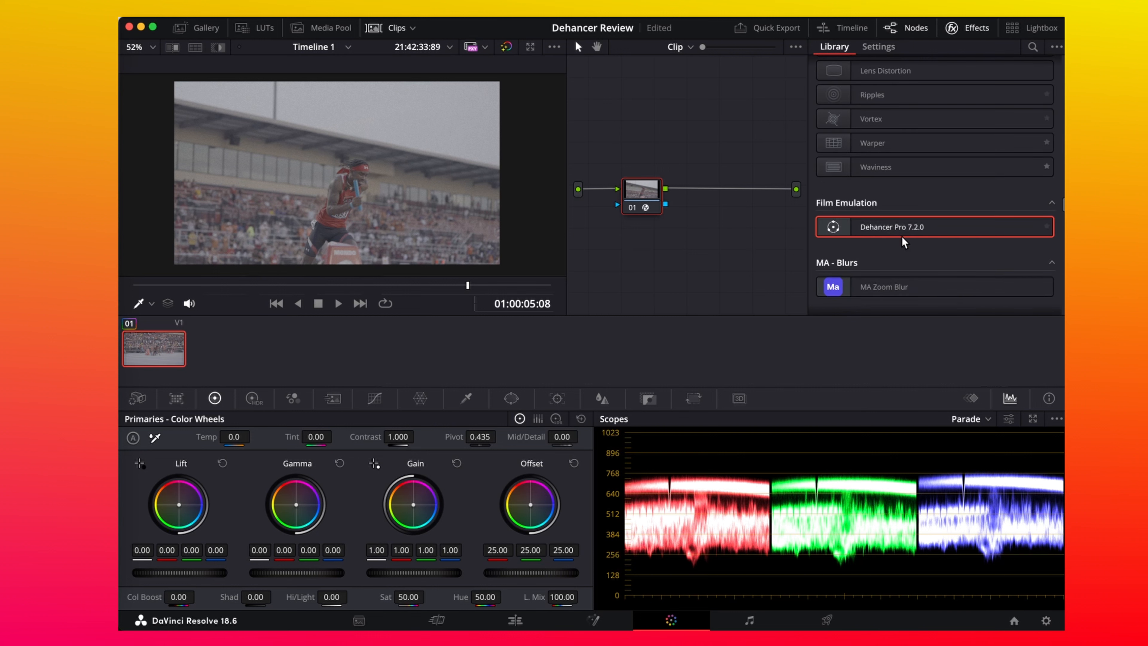
click(877, 51)
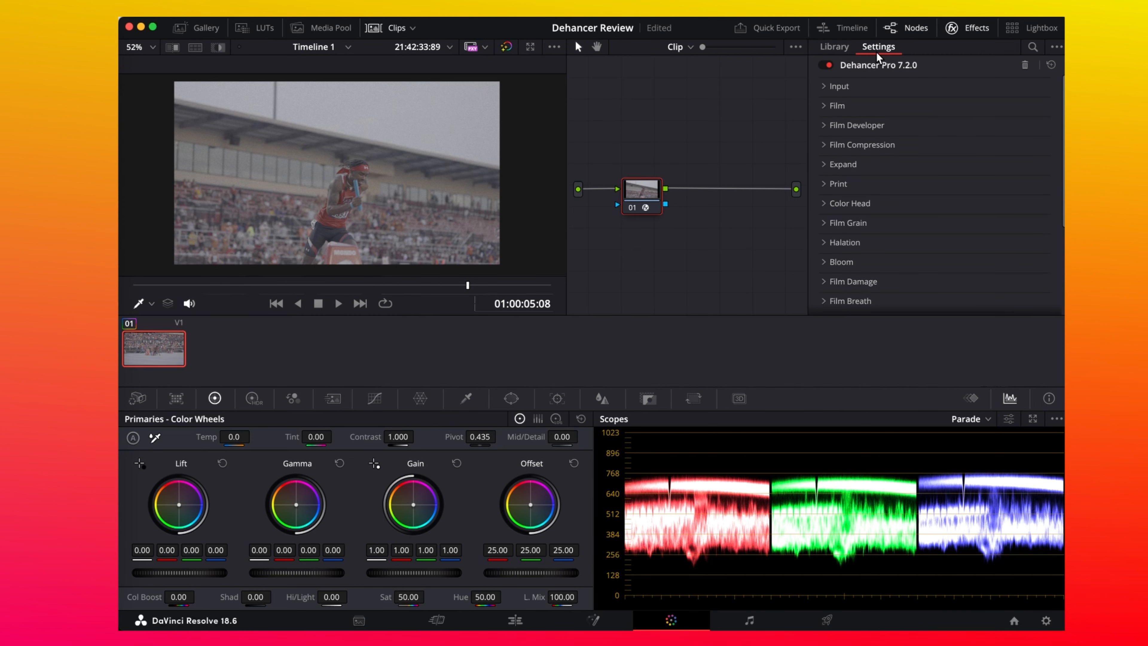
Step: Review Dehancer's groups from Film Developer through Print and Color Head, collapsing each one after viewing its controls
click(848, 129)
click(851, 131)
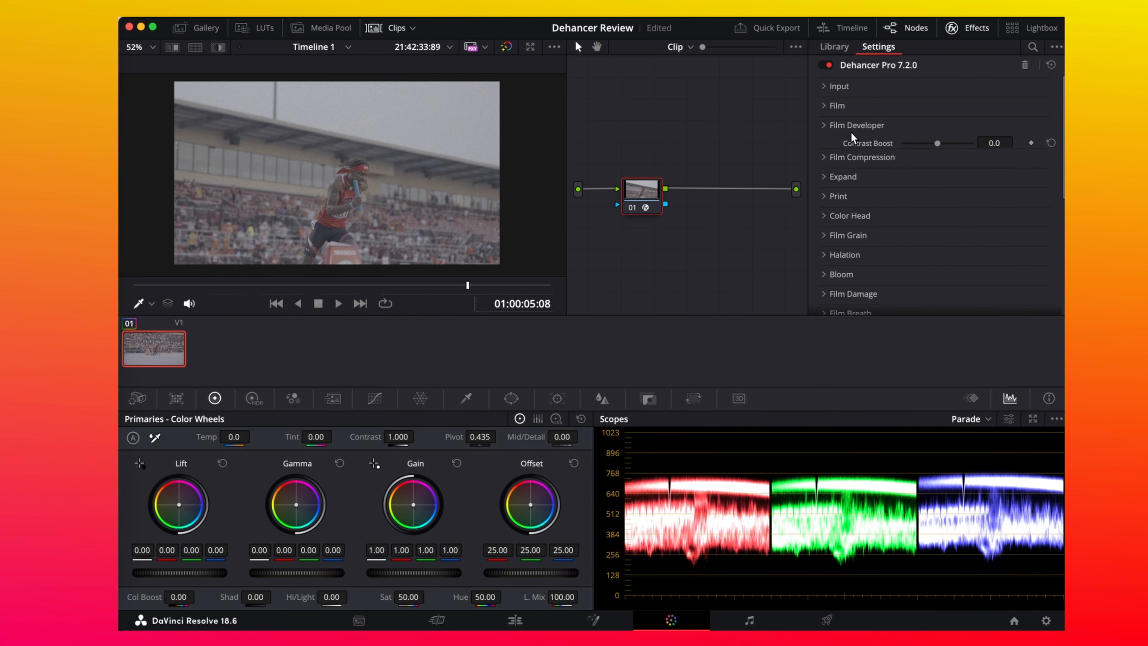
click(852, 144)
click(852, 146)
click(850, 158)
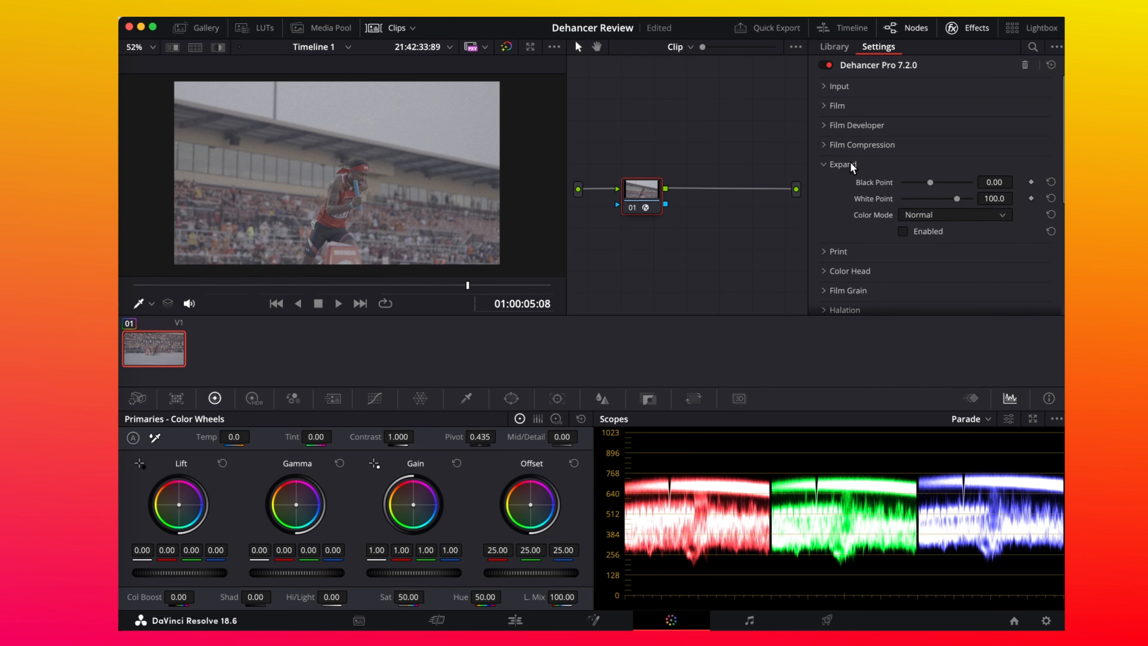
click(851, 161)
click(851, 185)
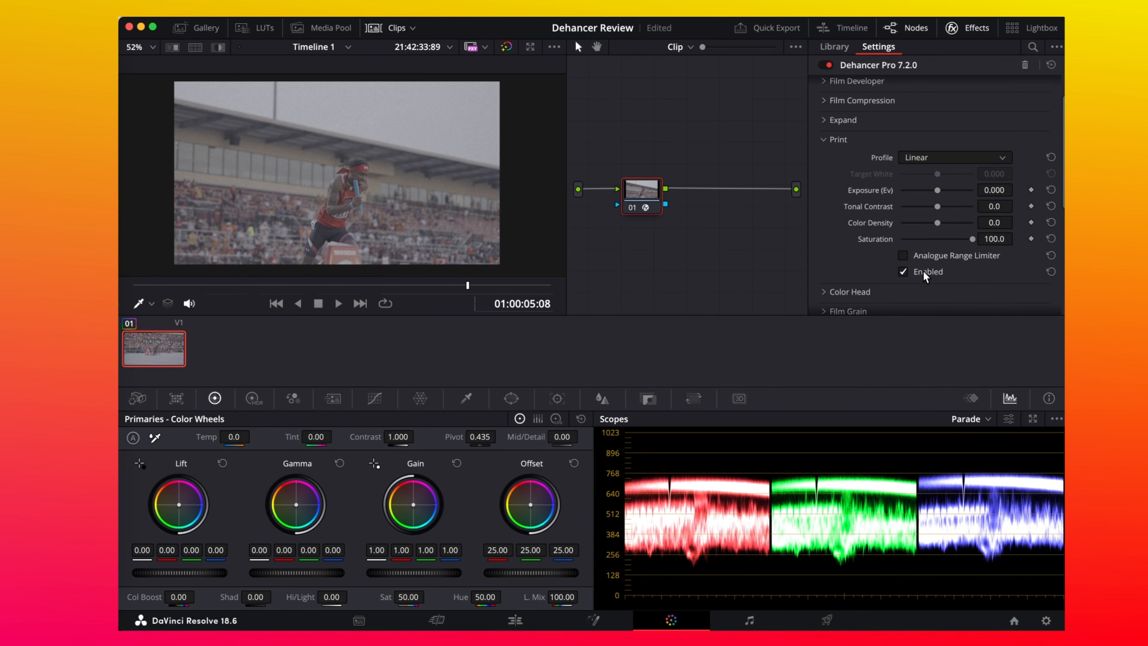
click(856, 139)
click(850, 159)
scroll(890, 243, down, 5)
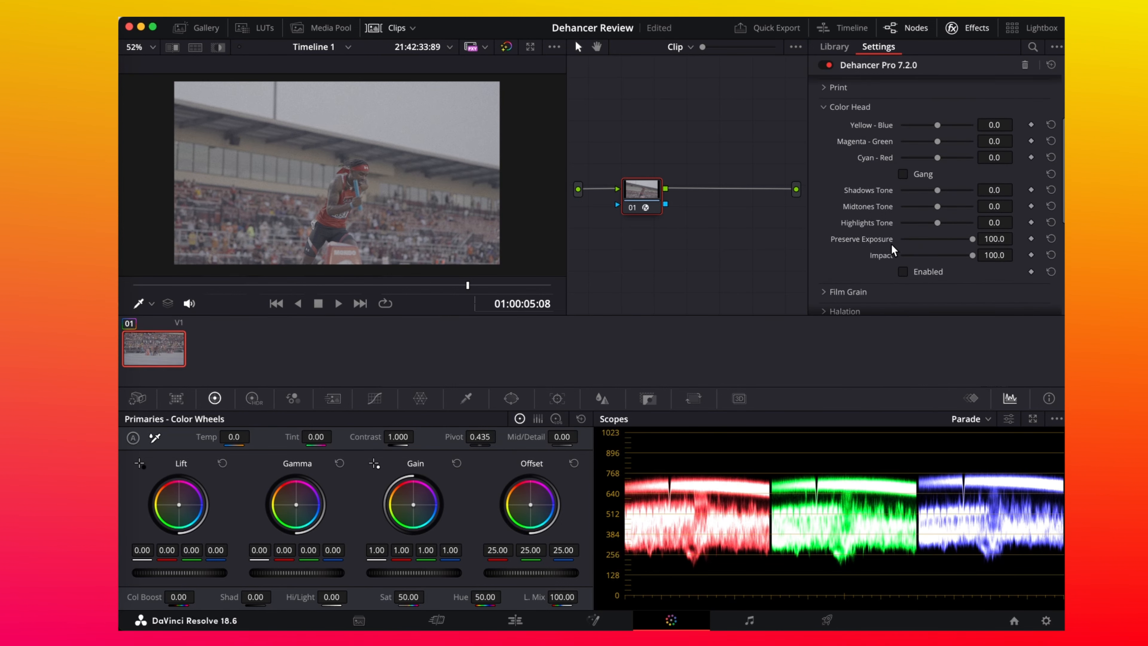
scroll(870, 171, up, 6)
click(866, 188)
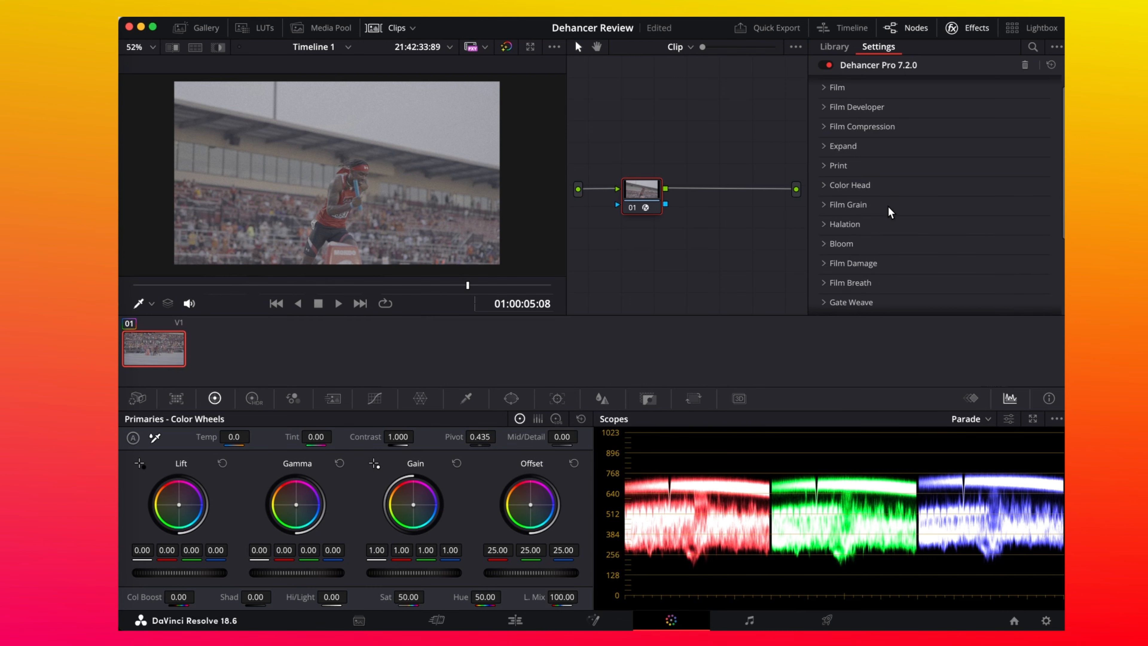
scroll(888, 206, up, 2)
Step: Set the Dehancer input source to Choose Camera with Sony as the vendor
click(839, 89)
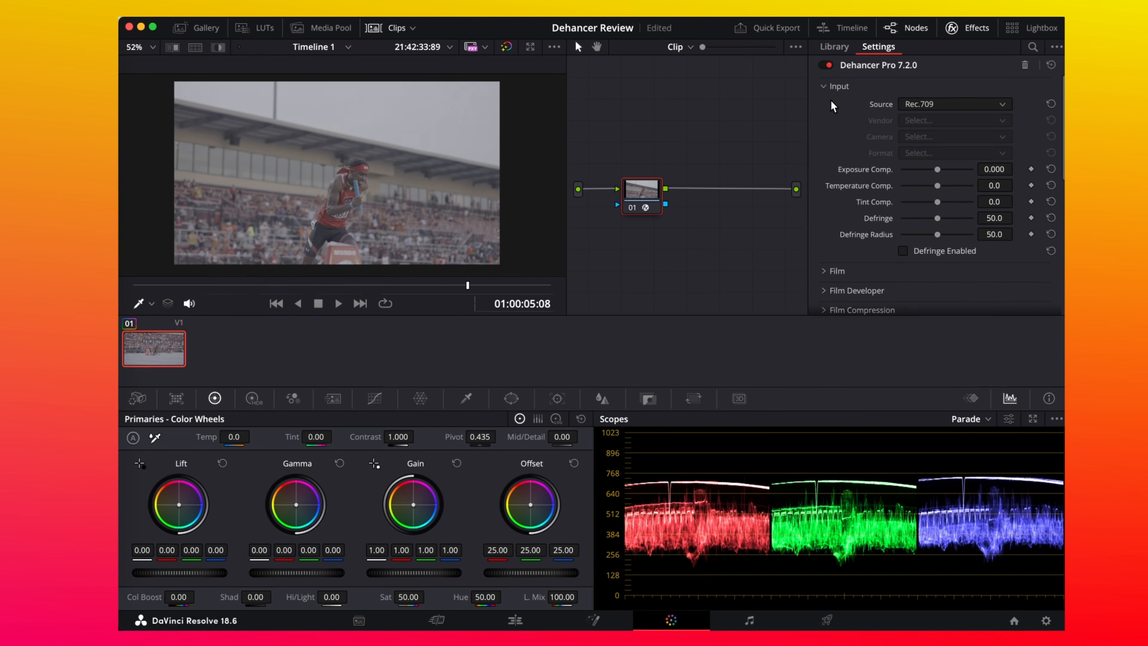
click(926, 104)
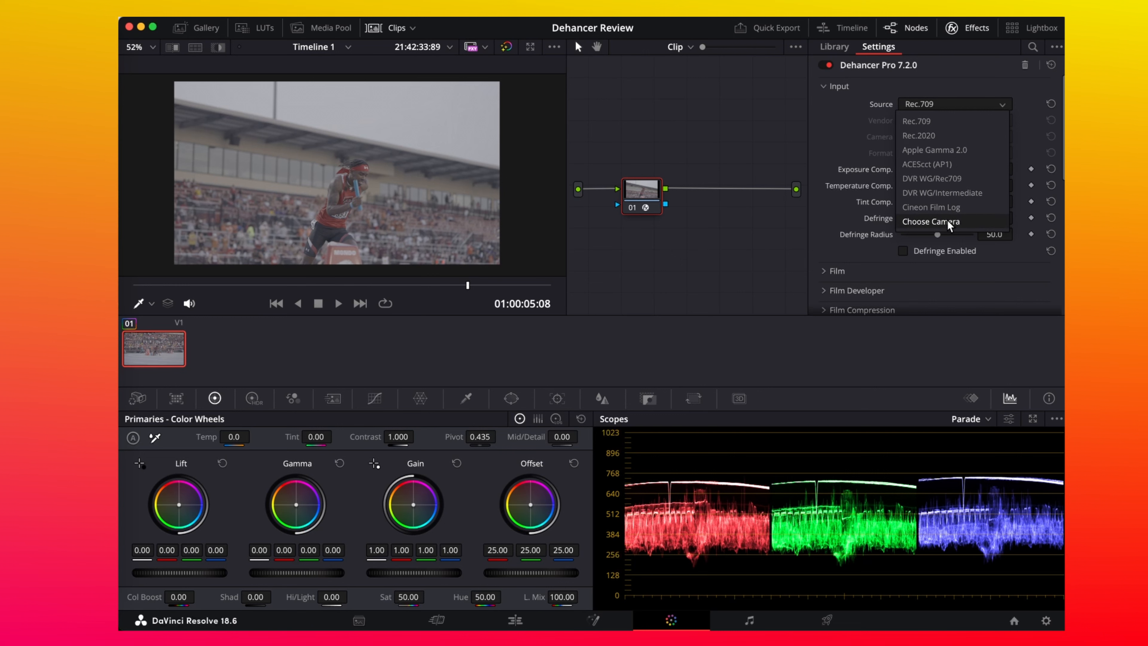
click(947, 220)
click(942, 118)
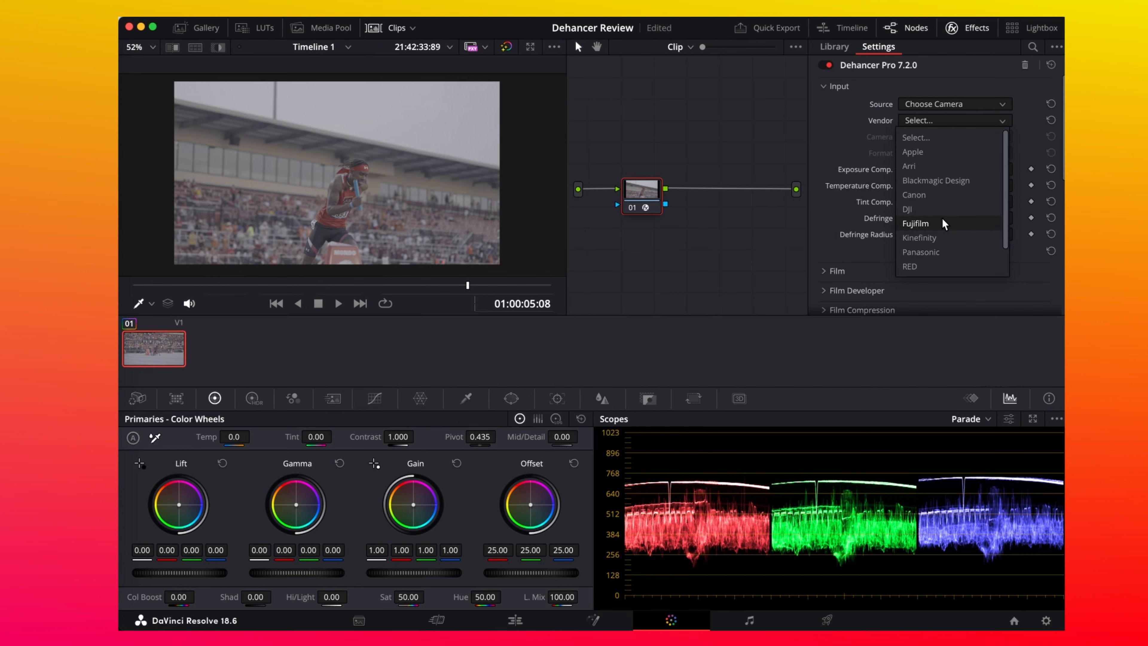
click(936, 266)
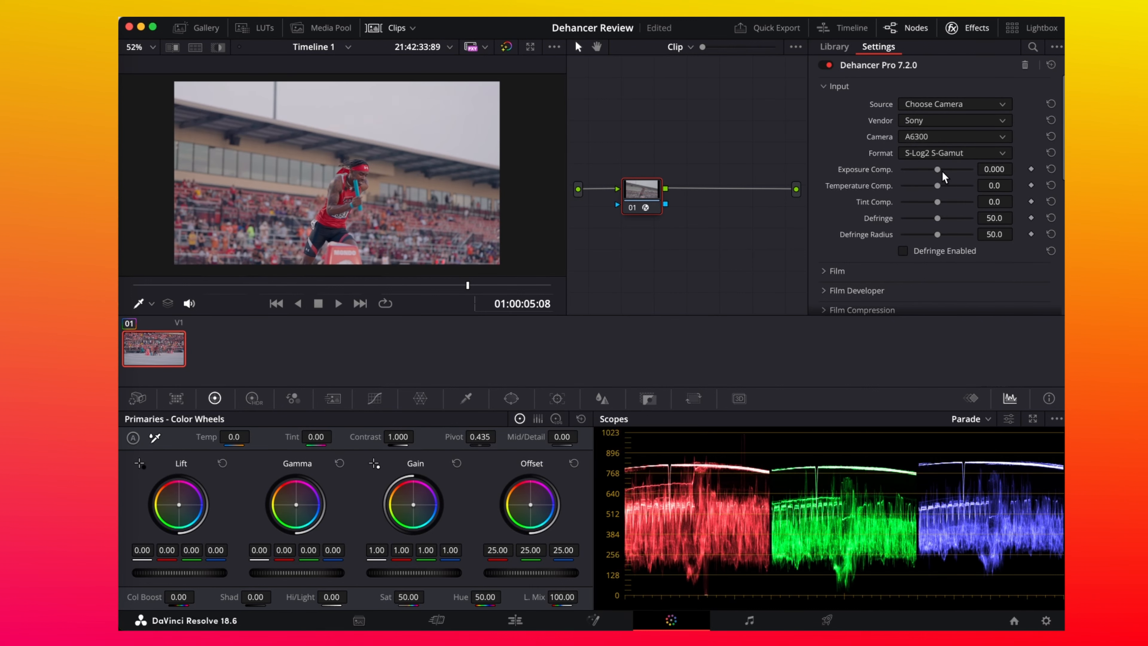
Step: Set the input camera to Alpha 7S III and its format to S-Log3 S-Gamut3.Cine
click(946, 138)
scroll(948, 208, down, 5)
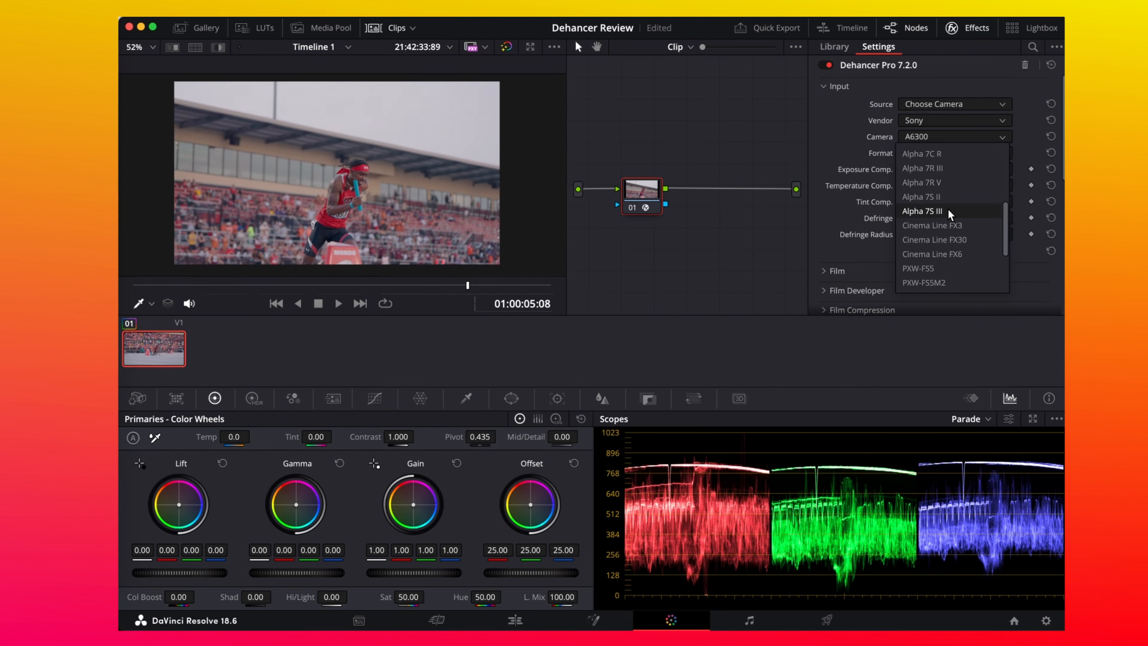
click(947, 169)
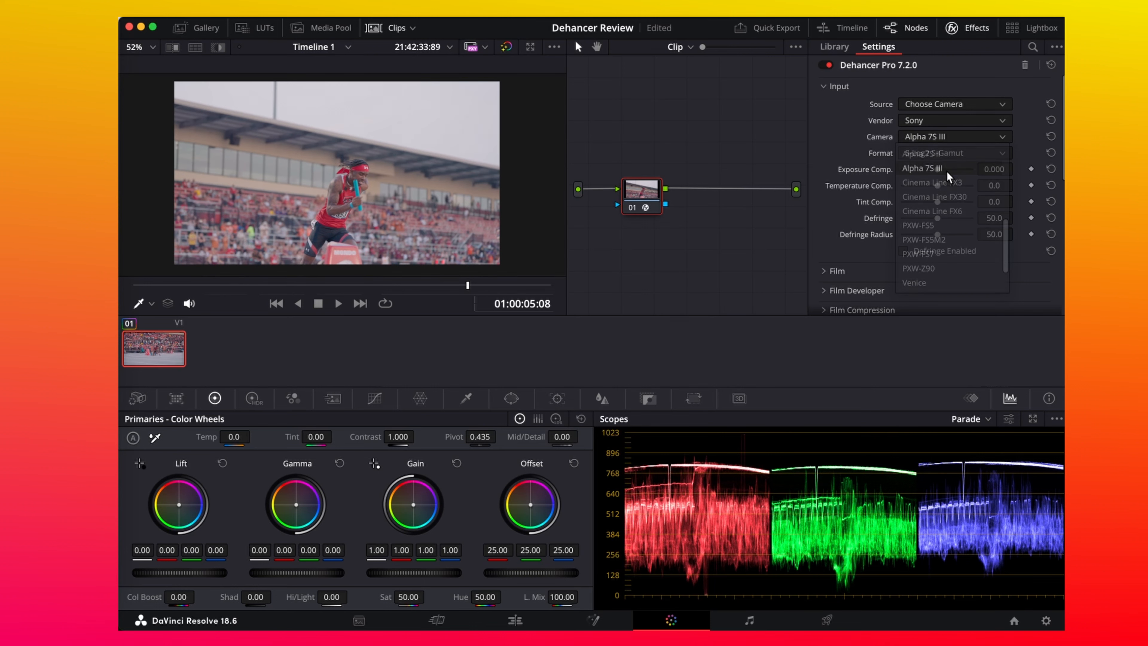
click(957, 153)
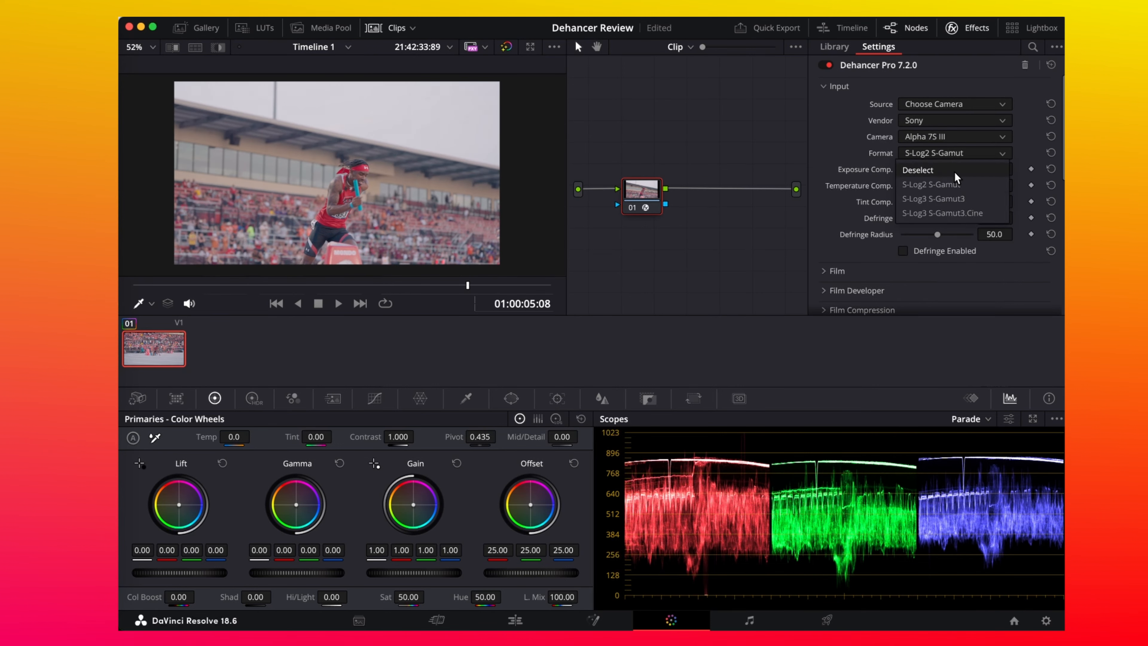
click(956, 209)
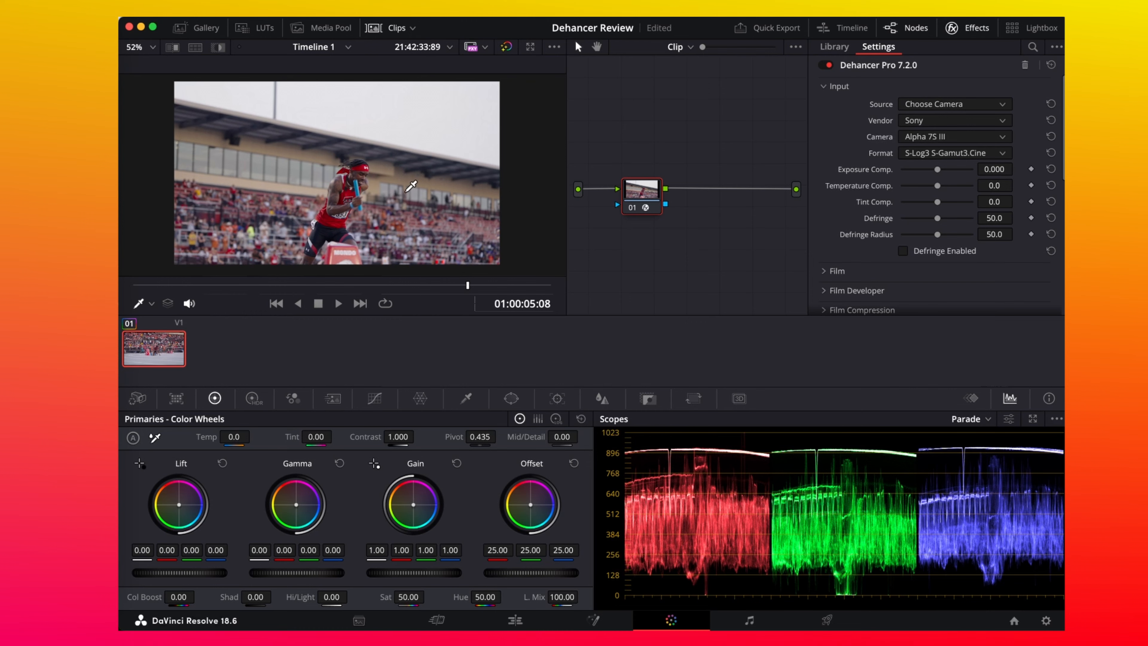
Step: Compare the clip with the Dehancer grade off and on by toggling the node's bypass several times
key(super+d)
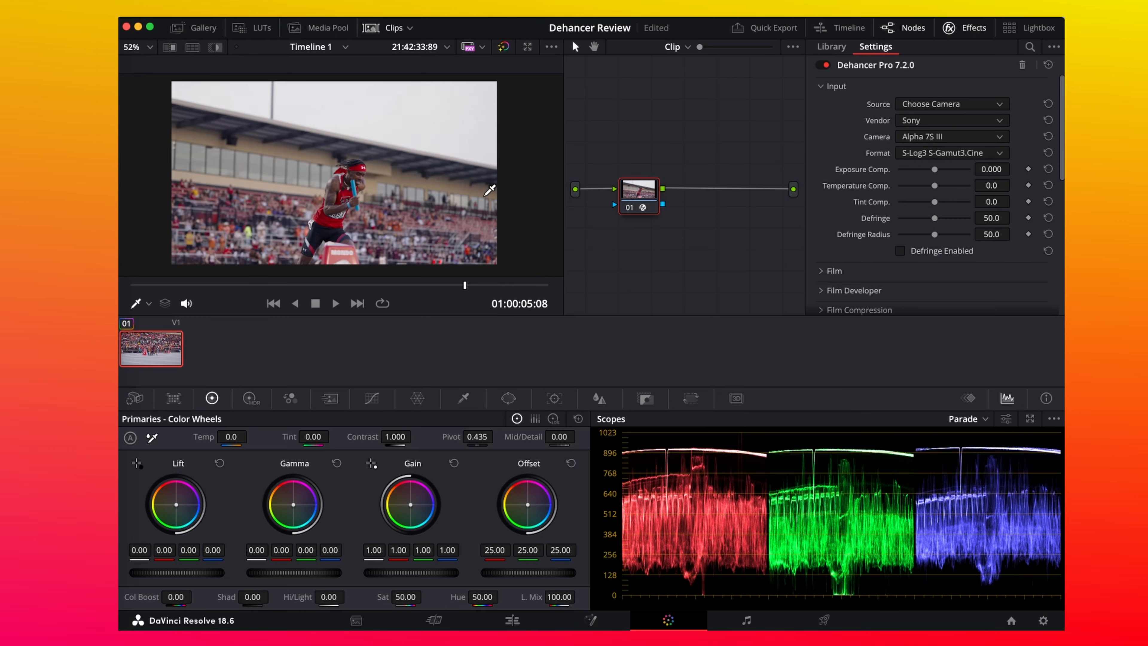
key(super+d)
key(super+d)
key(super+d)
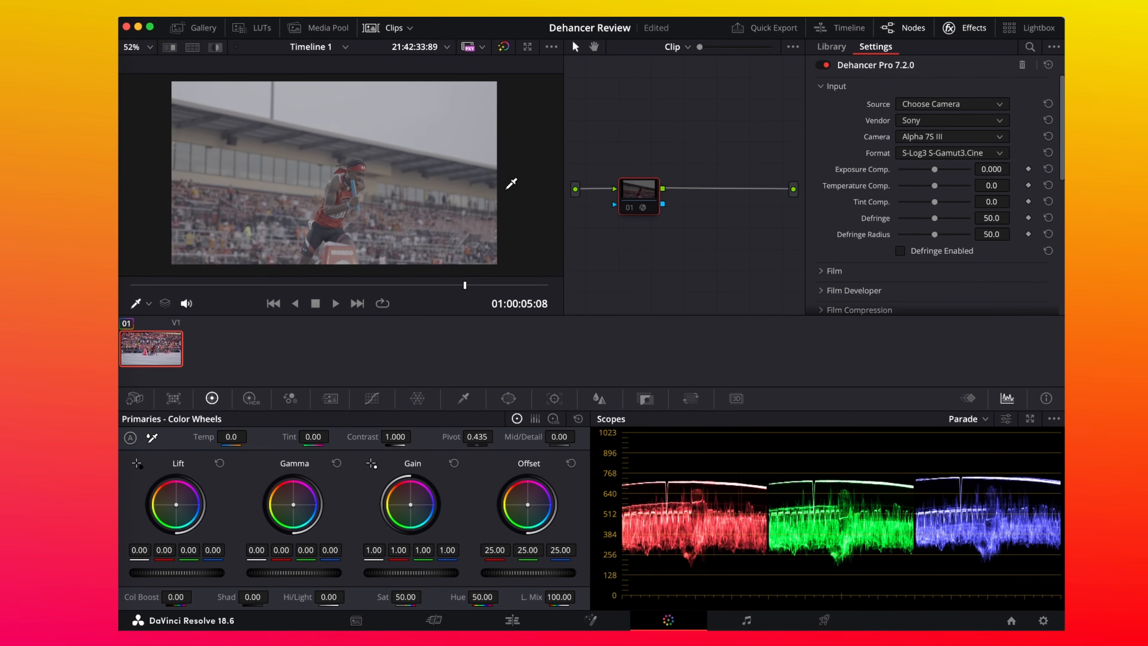
key(super+d)
drag(633, 194, 627, 195)
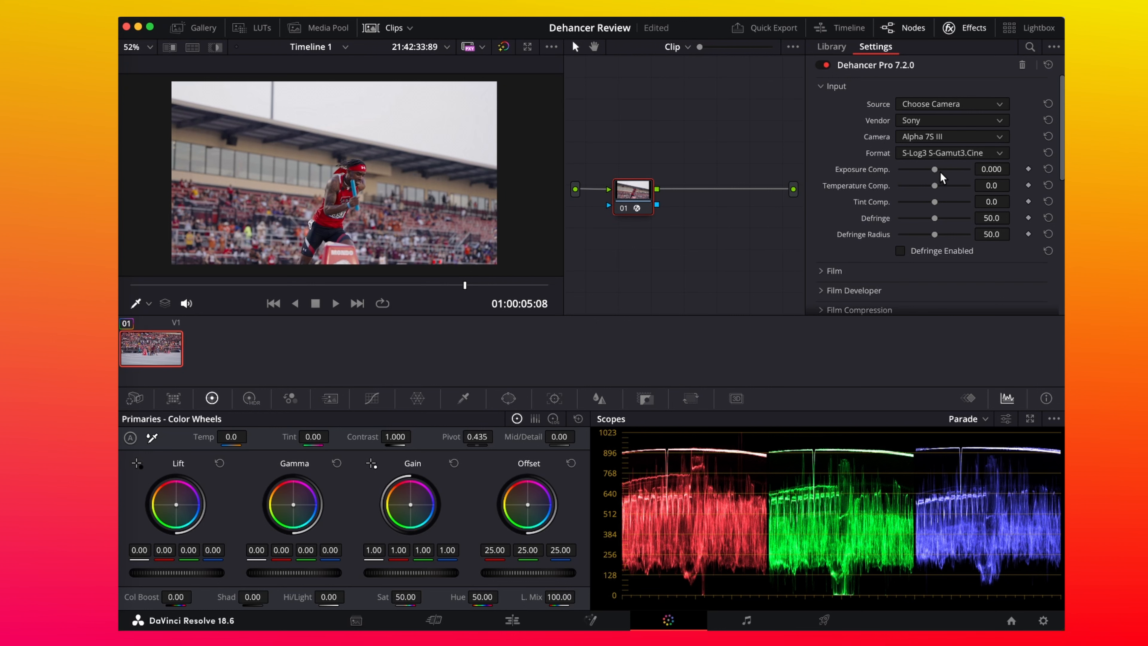
Step: Try an exposure compensation of -0.357 in the Input group, then bring it back close to zero
scroll(942, 179, down, 1)
scroll(941, 178, up, 1)
click(836, 86)
click(836, 86)
drag(935, 168, 930, 172)
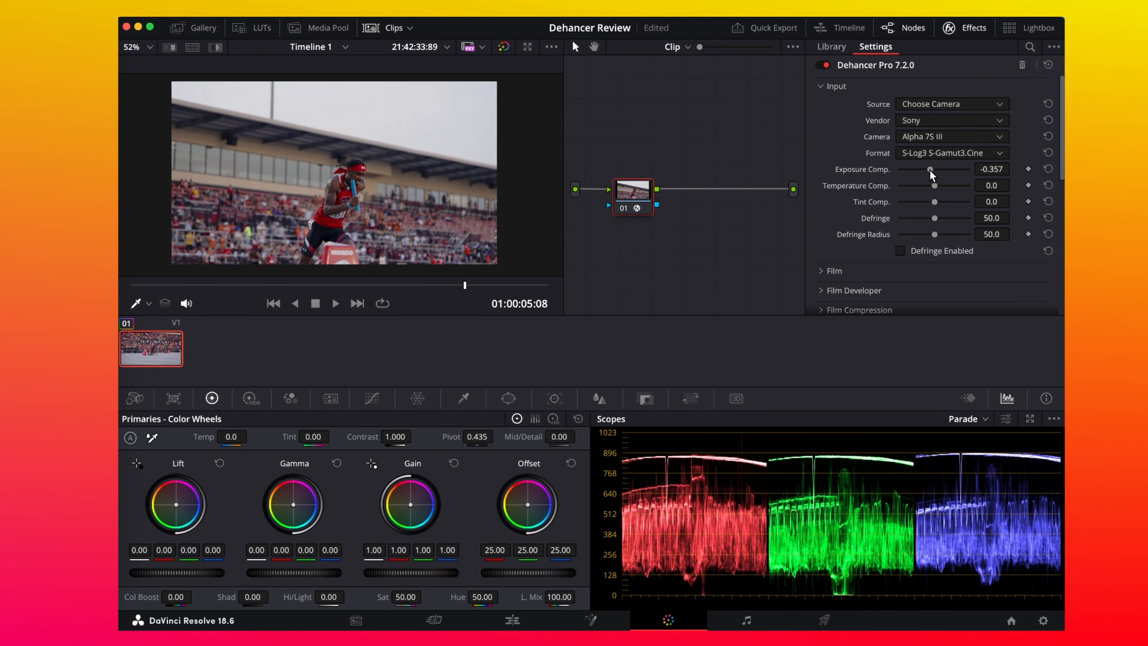
drag(930, 172, 935, 173)
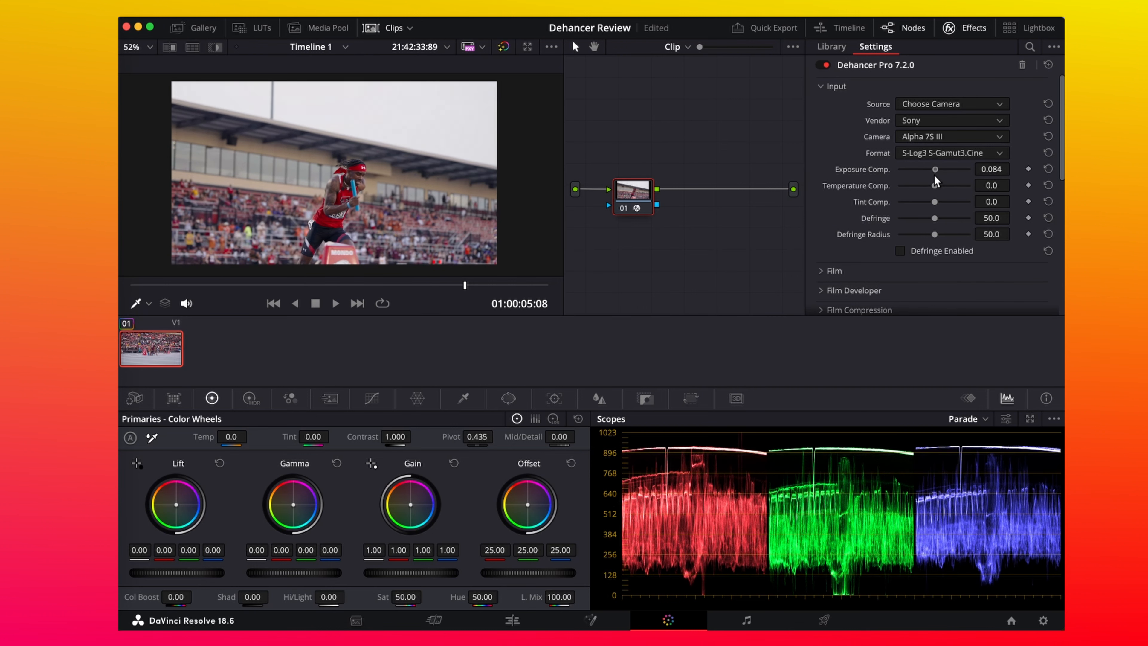
Step: Set the input's temperature compensation to about 6.4 and inspect the runner at closer range in the viewer
drag(935, 176, 936, 187)
scroll(380, 192, up, 5)
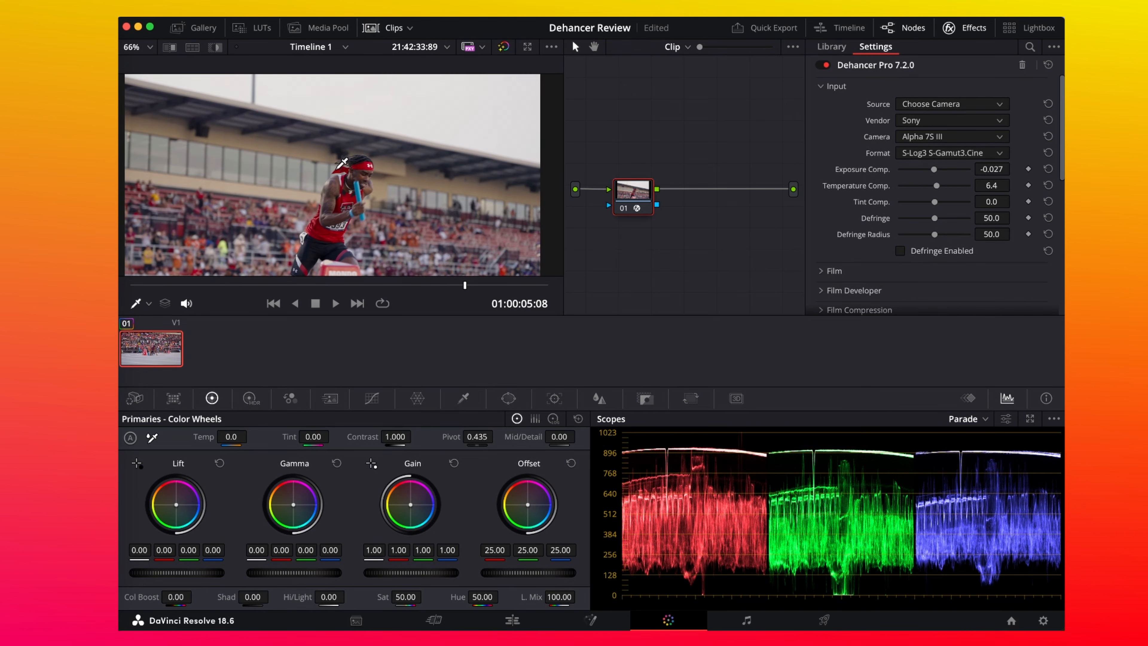
scroll(370, 193, down, 4)
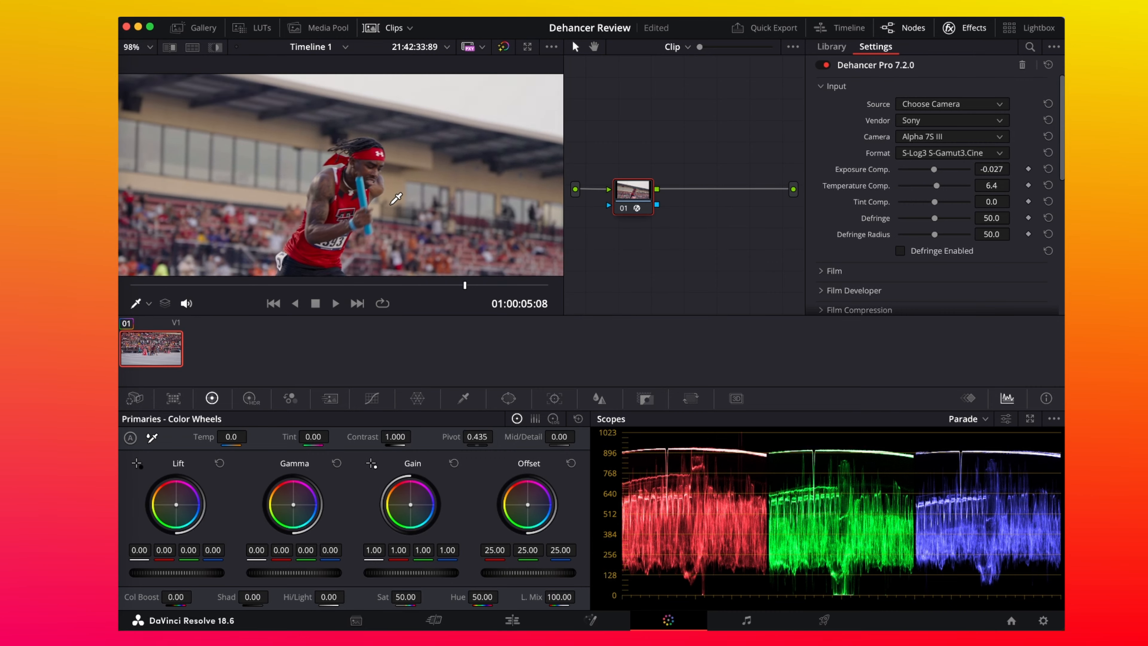
scroll(401, 184, down, 1)
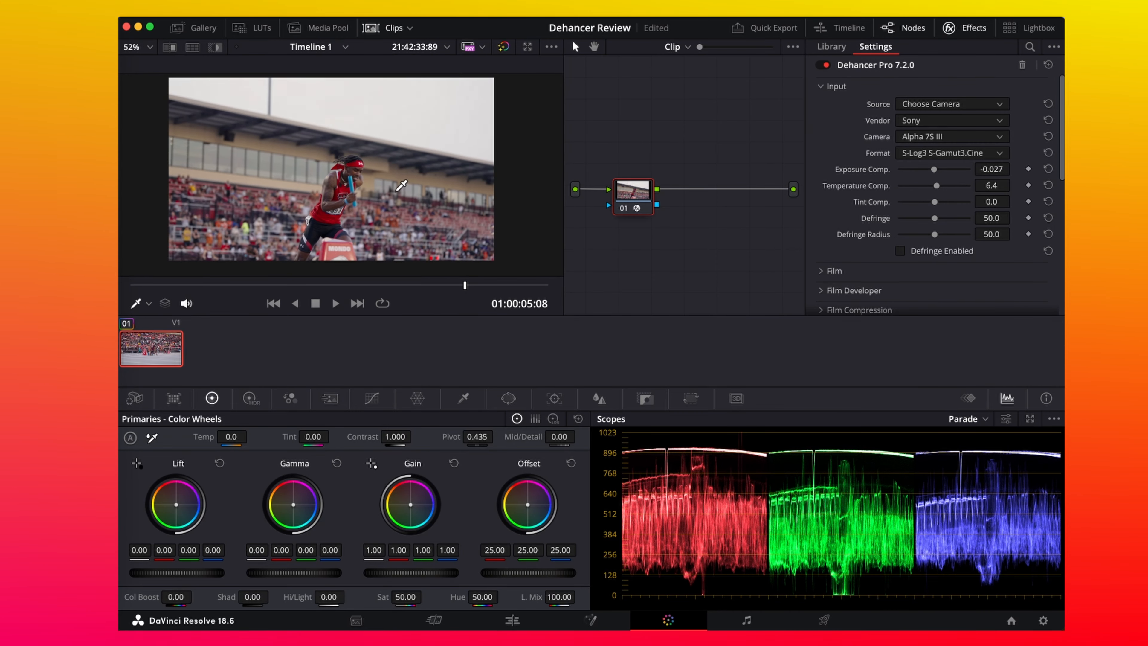
scroll(401, 185, up, 1)
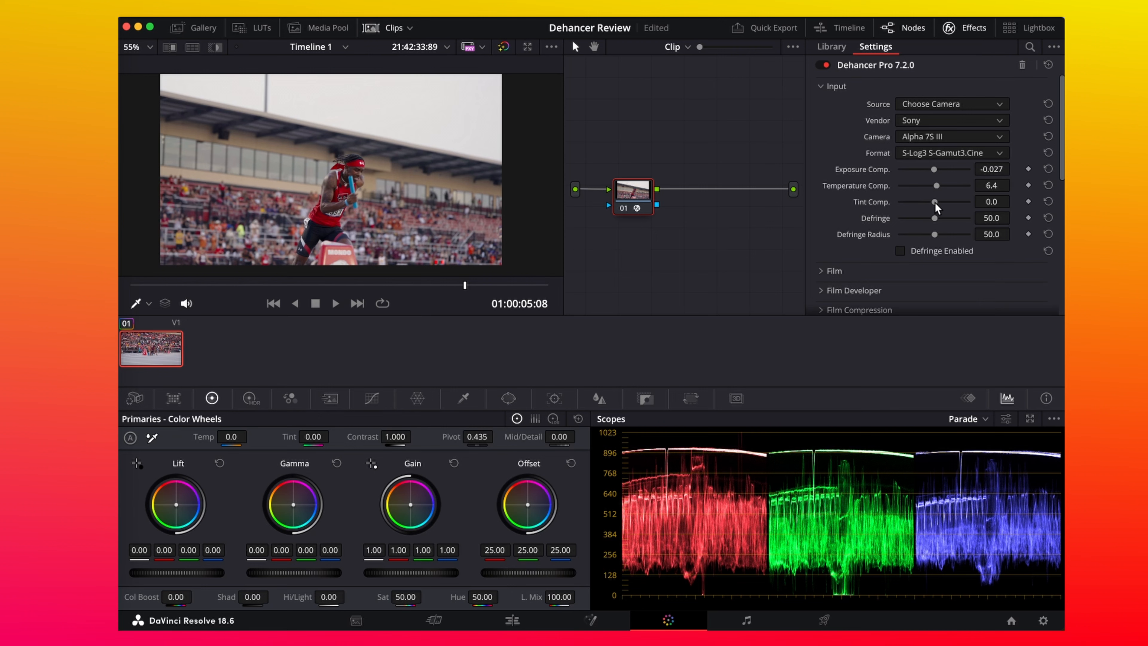
Step: Try out the tint compensation and defringe controls, then restore their default values
mouse_move(935, 202)
mouse_down()
mouse_move(917, 204)
mouse_move(954, 206)
mouse_move(937, 209)
mouse_up()
double_click(868, 199)
drag(926, 218, 955, 220)
click(923, 249)
double_click(889, 225)
Step: Set the input's exposure compensation to 0.084 and collapse the Input group
drag(934, 173, 936, 174)
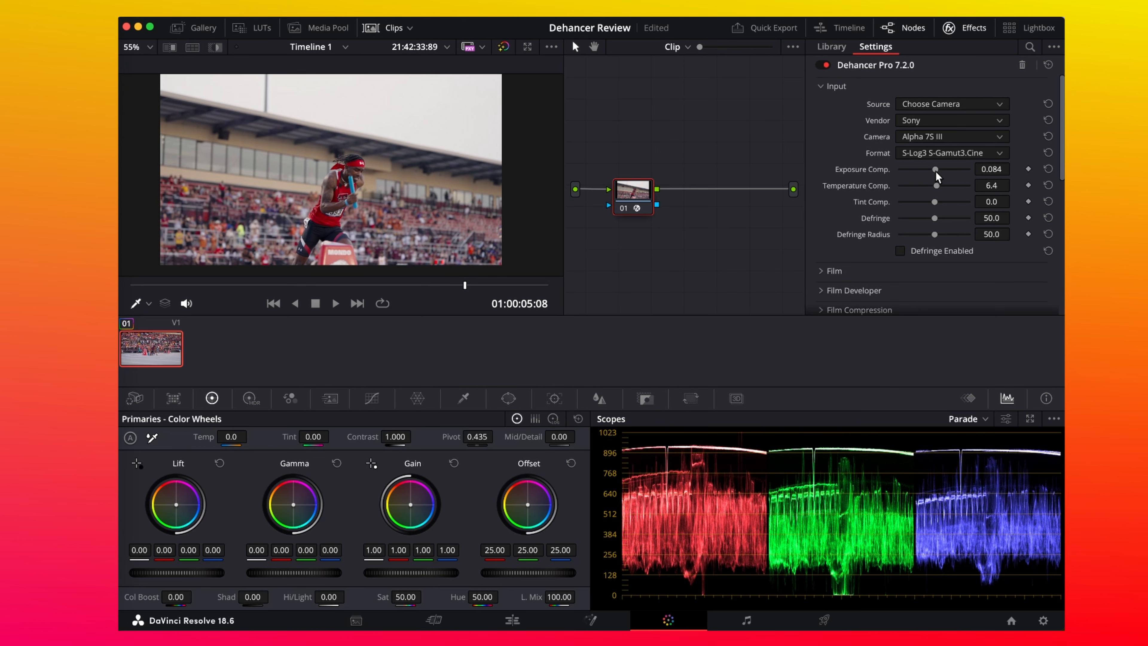
click(835, 85)
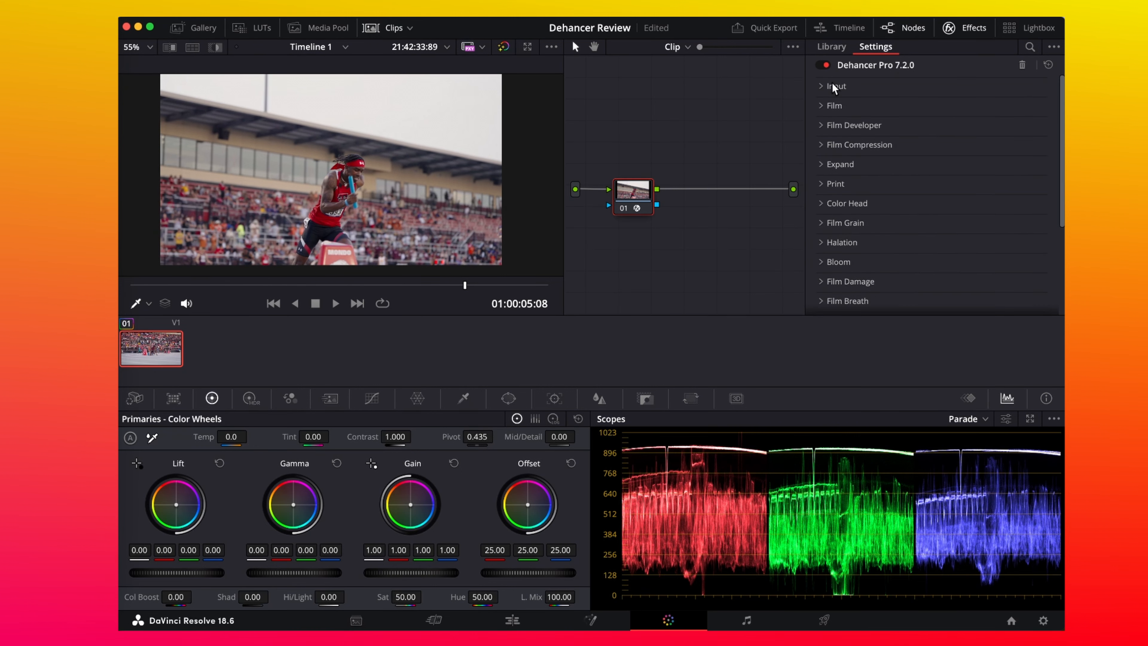
Step: Browse the film stocks in the Film group, choose the Kodak Portra 400 profile and enable the film emulation
click(852, 105)
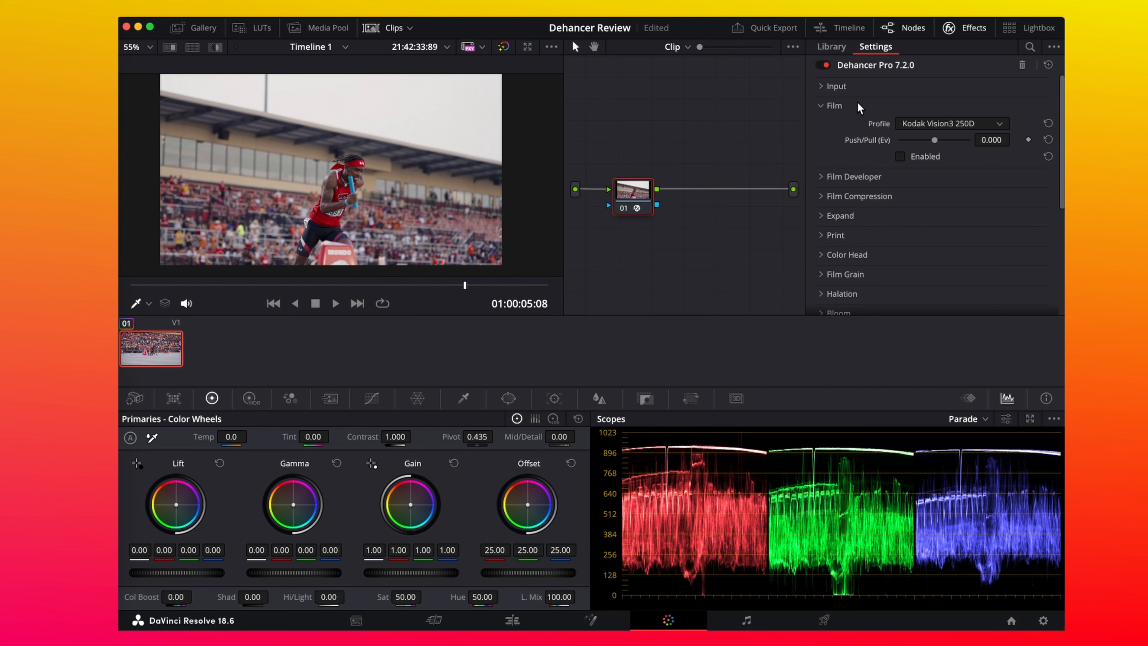
click(947, 127)
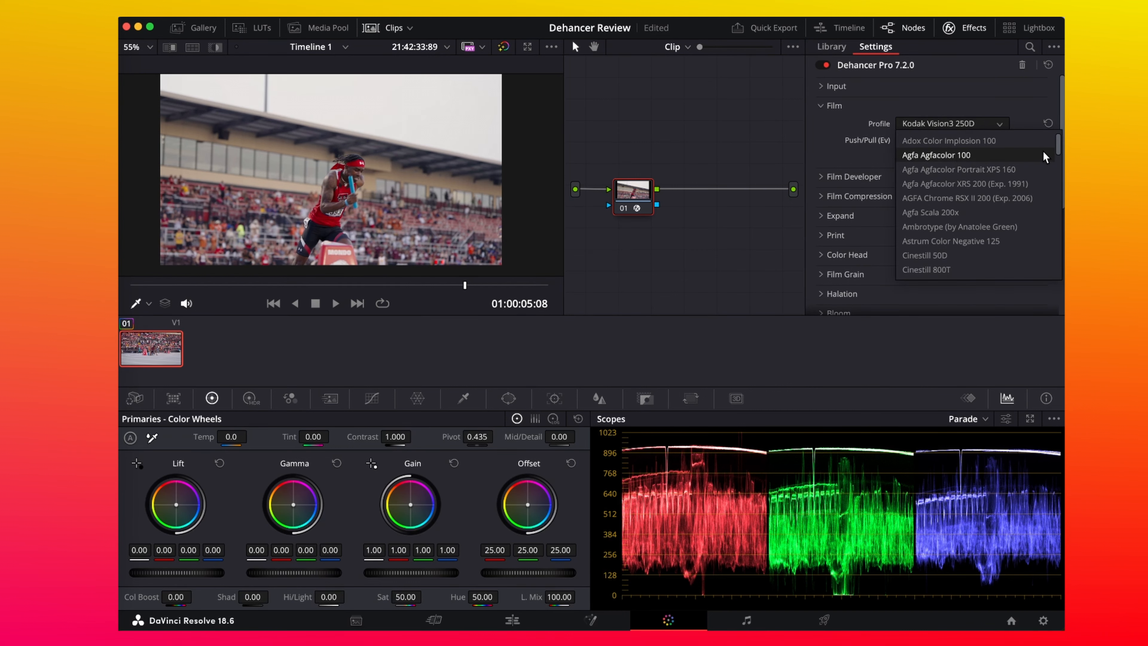
drag(1059, 151, 1038, 131)
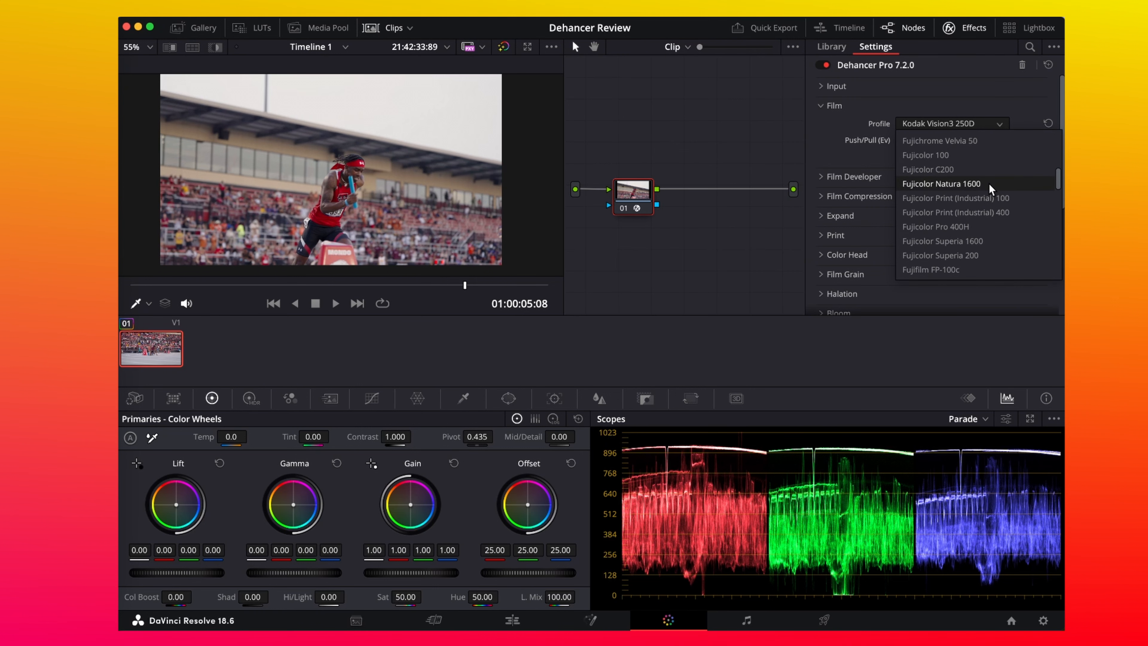
scroll(977, 197, down, 5)
scroll(976, 197, down, 5)
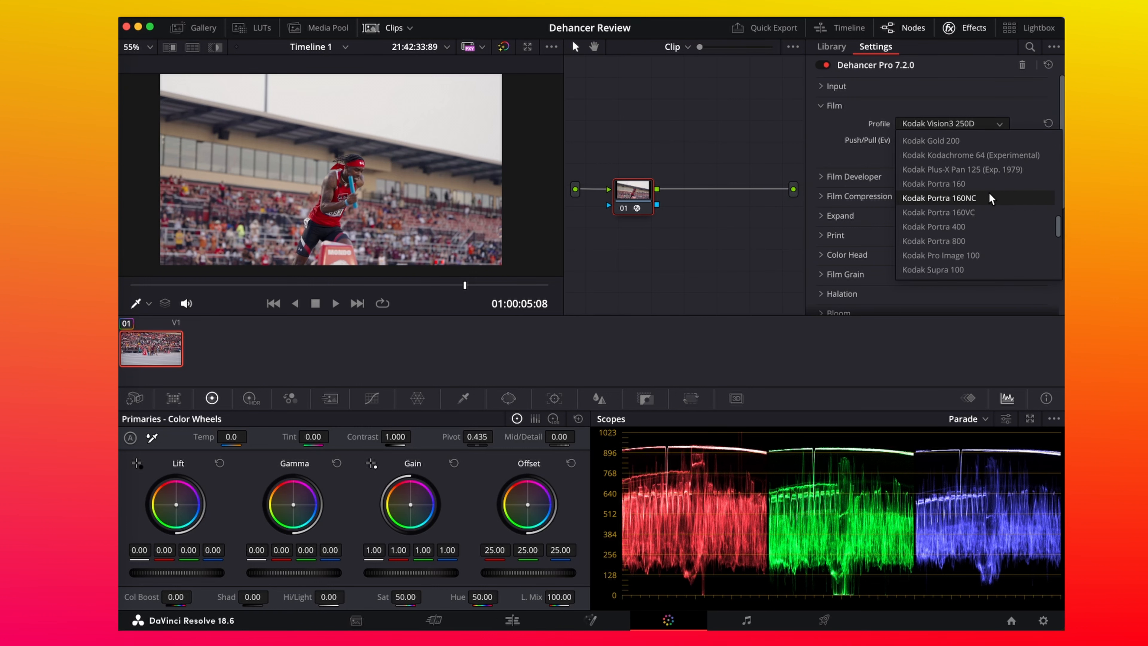
click(977, 226)
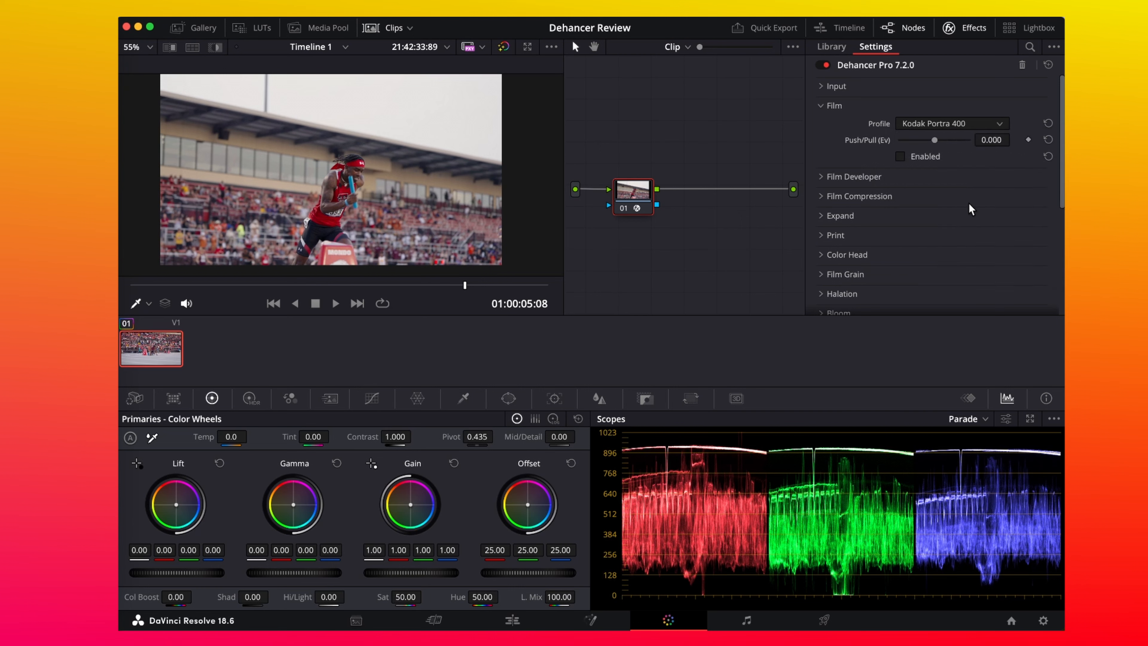
click(916, 156)
click(918, 158)
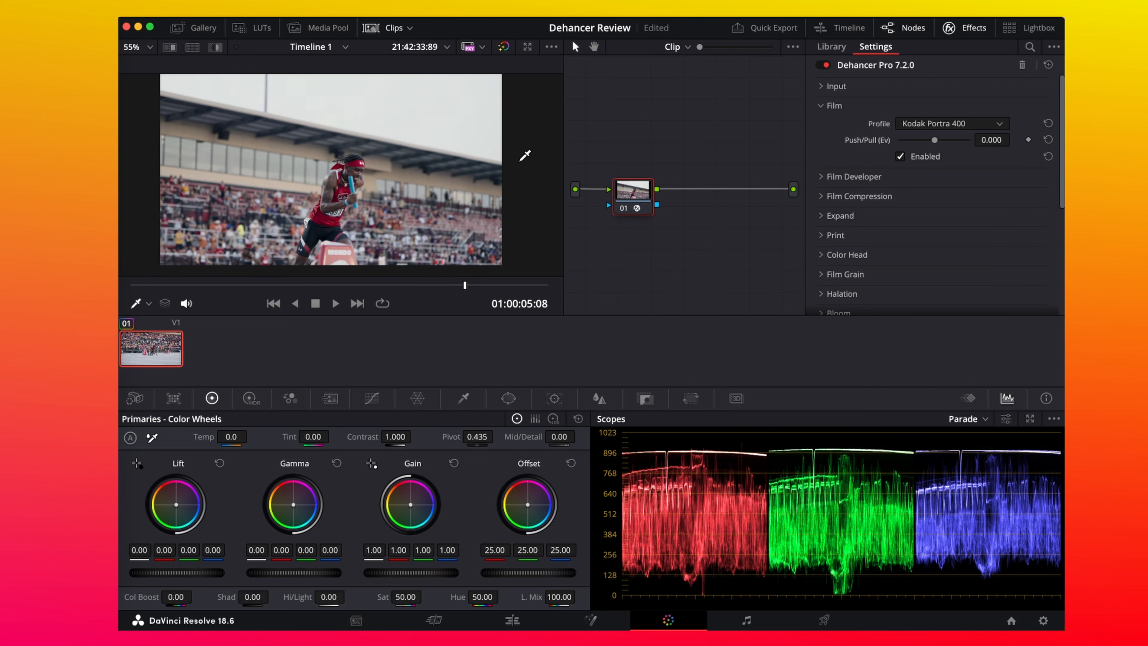
Step: Try the Kodak Vision3 250D film profile on the clip, including its Push/Pull control
scroll(429, 155, down, 1)
scroll(429, 154, up, 1)
click(966, 124)
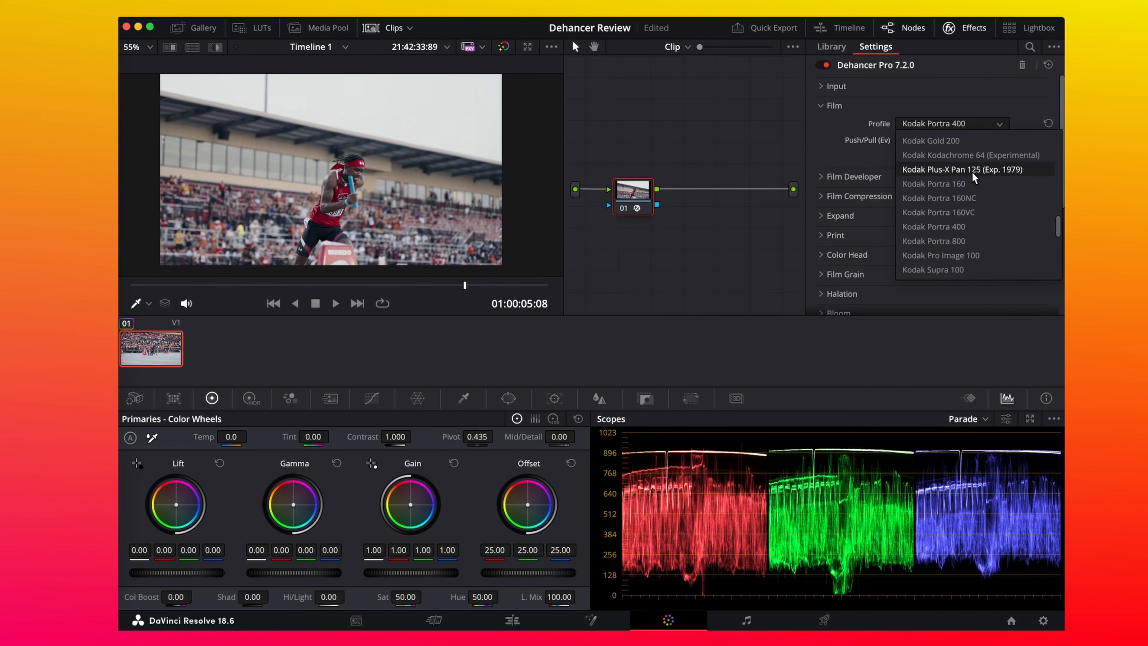
scroll(982, 188, down, 3)
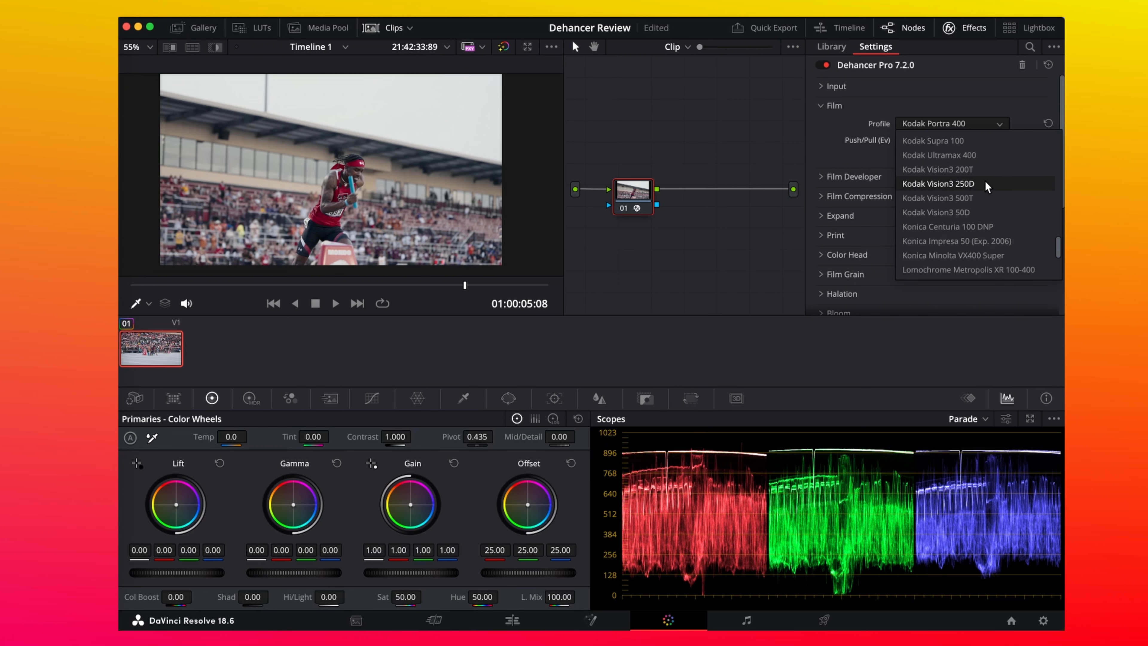
click(984, 183)
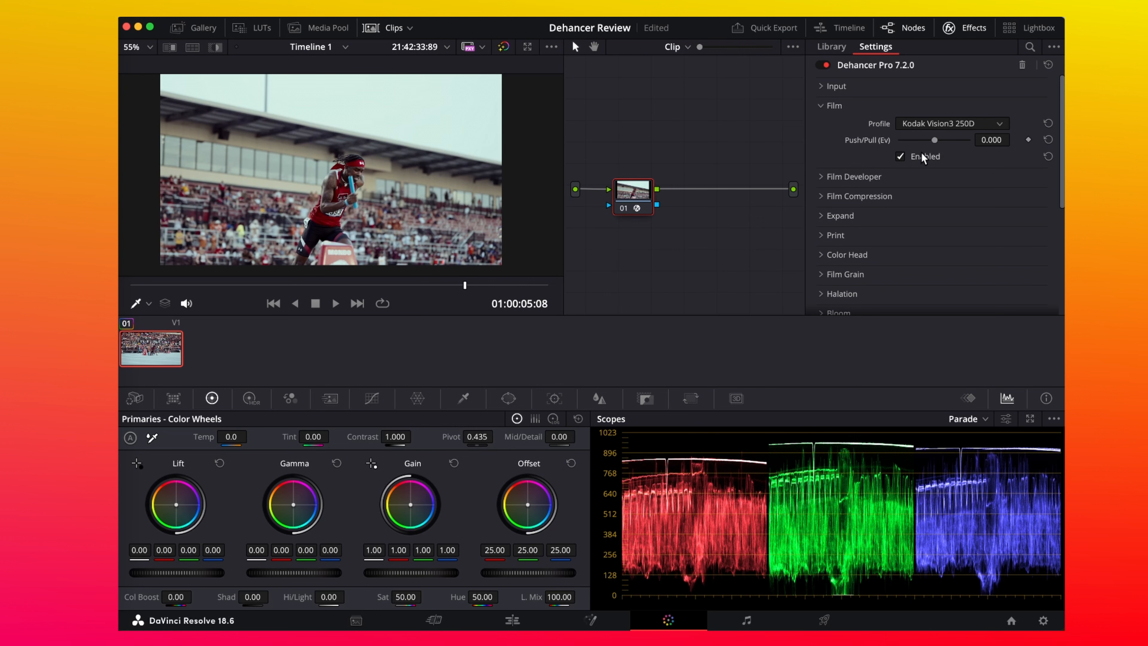
mouse_move(932, 142)
mouse_down()
mouse_move(952, 148)
mouse_move(923, 146)
mouse_up()
Step: Browse back through the film stocks and set the film profile to Cinestill 800T
click(934, 129)
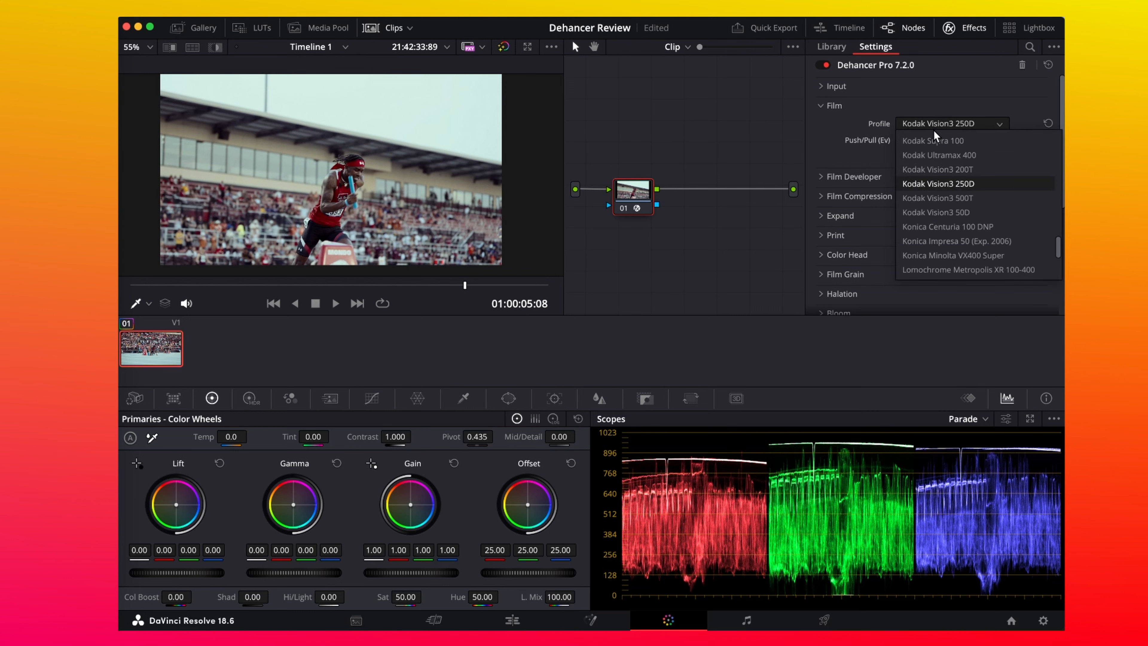
scroll(947, 170, up, 10)
scroll(951, 164, up, 10)
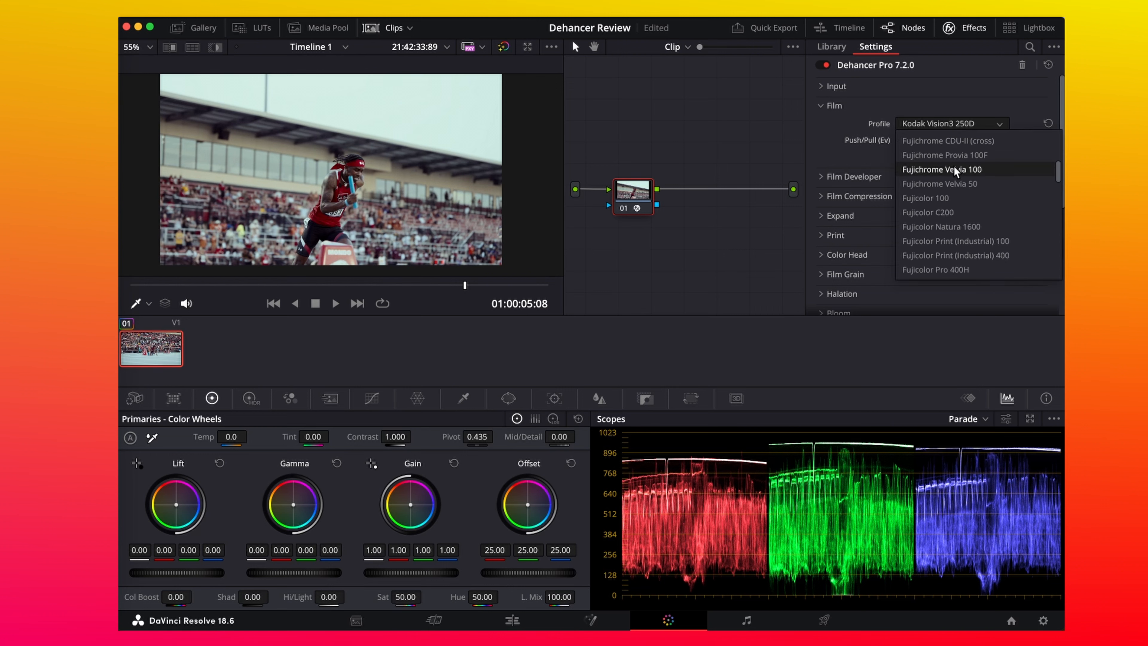
scroll(963, 197, down, 3)
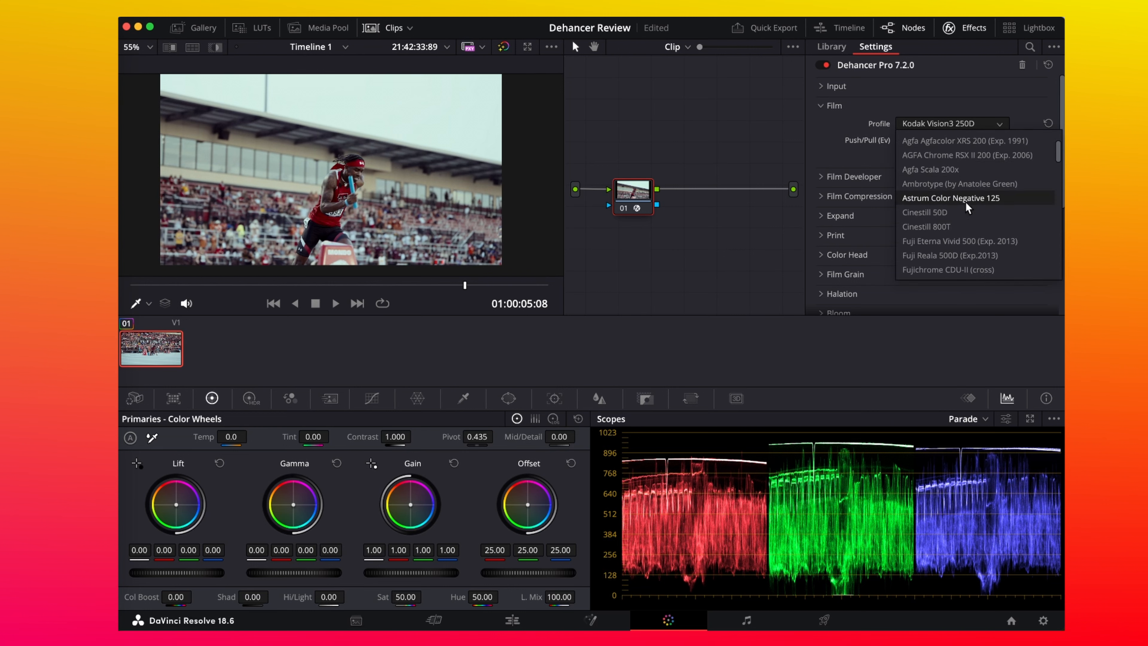
click(955, 222)
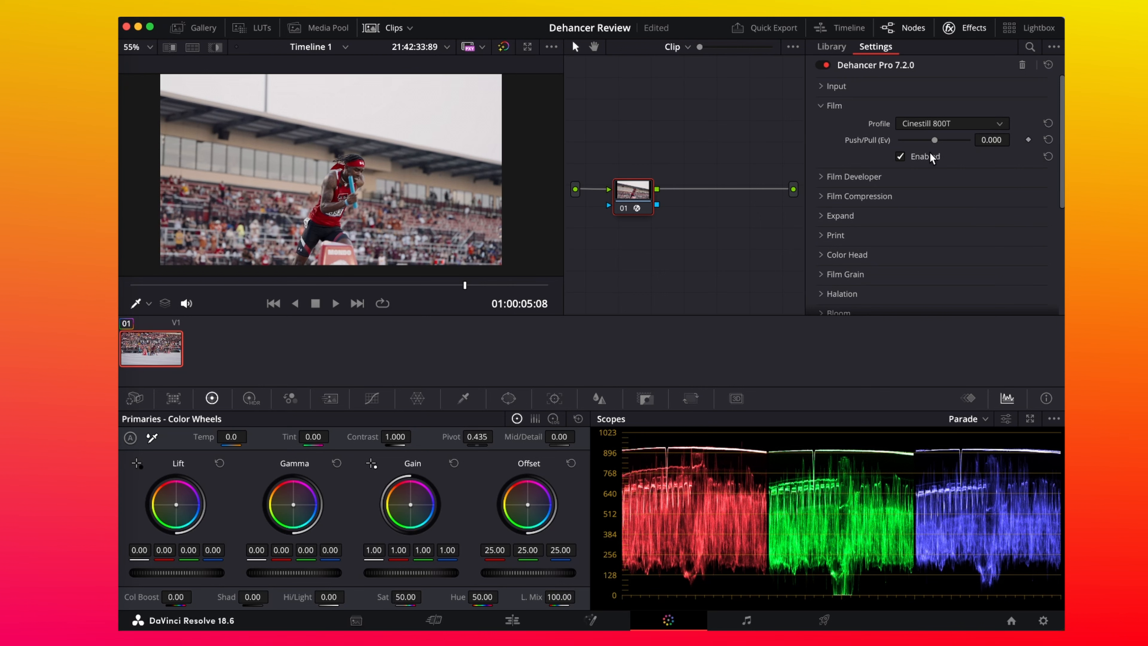
Step: Compare the image with the film emulation off and on, examining the runner close up and the full frame
click(925, 157)
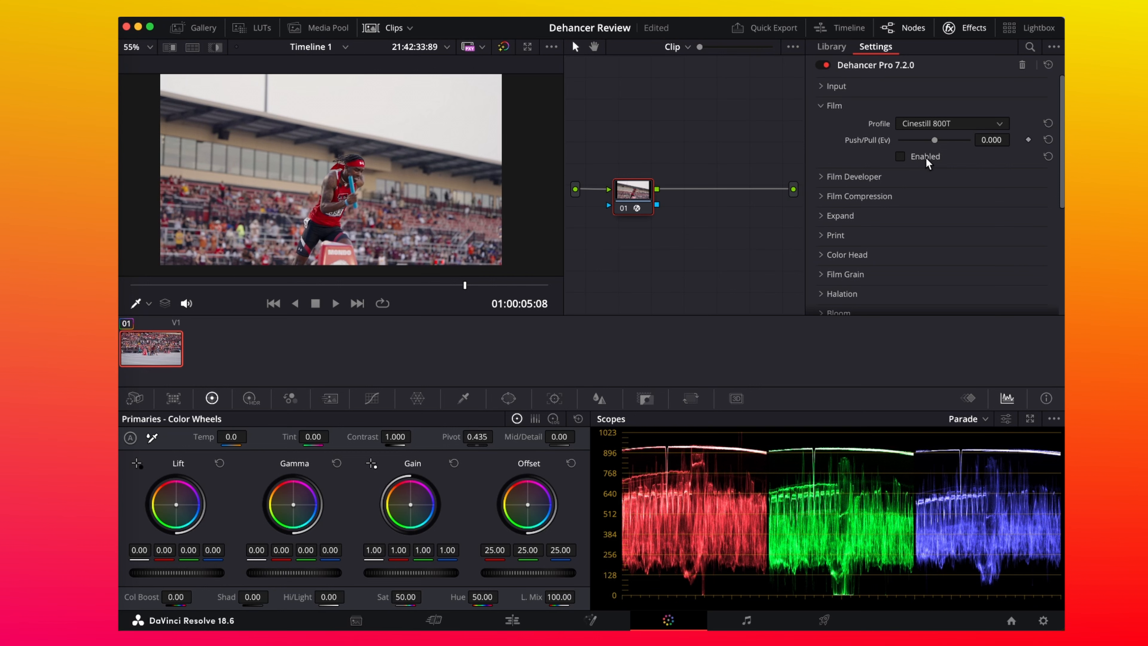
click(926, 157)
click(927, 156)
click(926, 156)
click(927, 156)
click(927, 156)
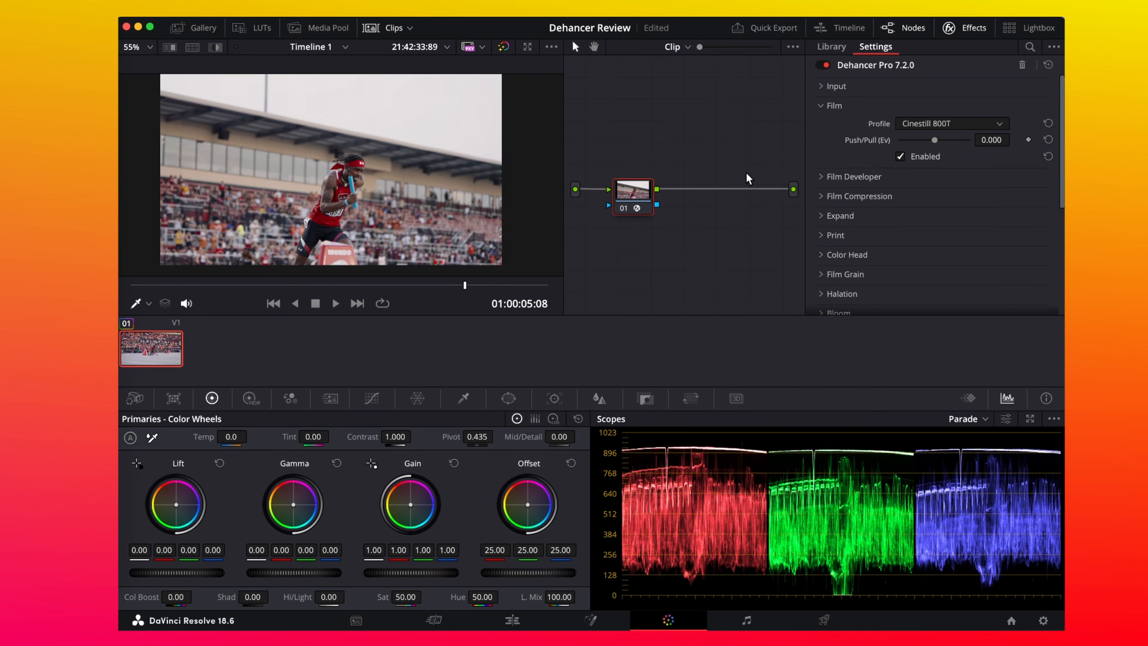
scroll(295, 174, up, 4)
scroll(365, 213, up, 4)
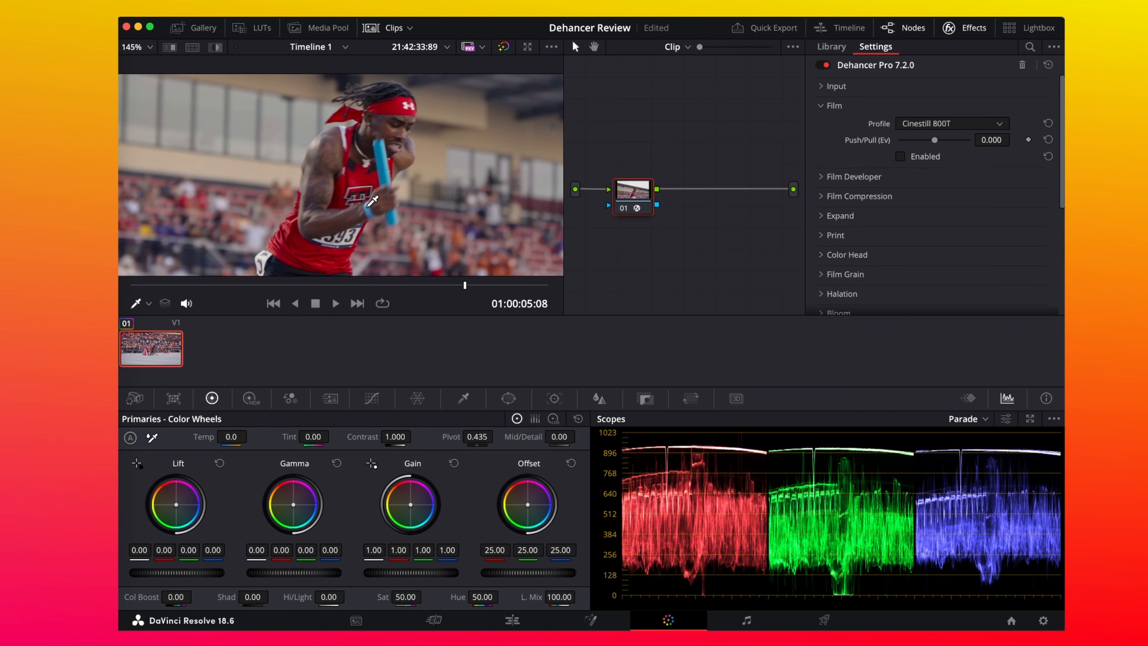
scroll(430, 160, down, 5)
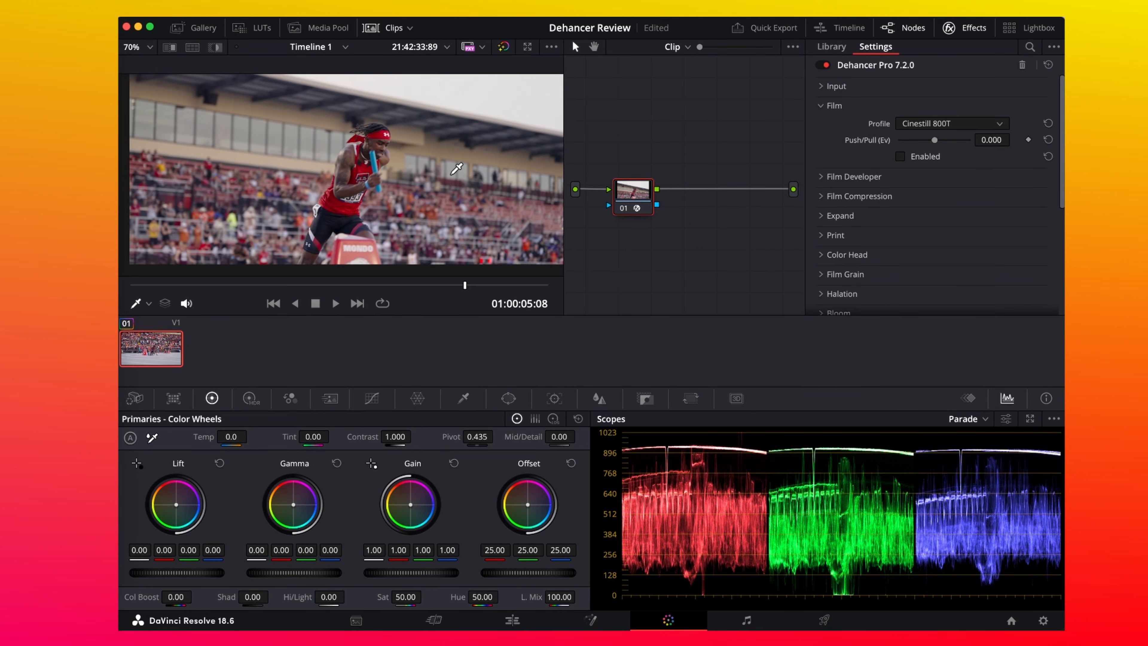
scroll(456, 180, down, 3)
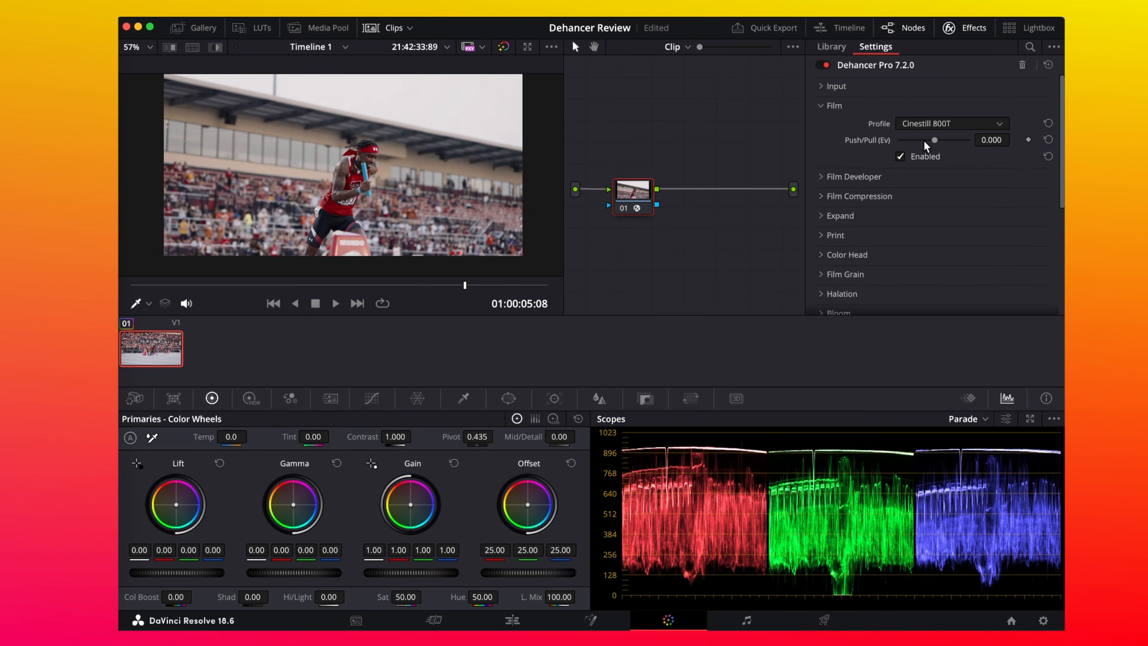
Step: Set the film's Push/Pull to 1.266, then collapse the Film group and expand Film Developer
mouse_move(933, 141)
mouse_down()
mouse_move(906, 145)
mouse_move(972, 144)
mouse_move(903, 152)
mouse_move(955, 139)
mouse_up()
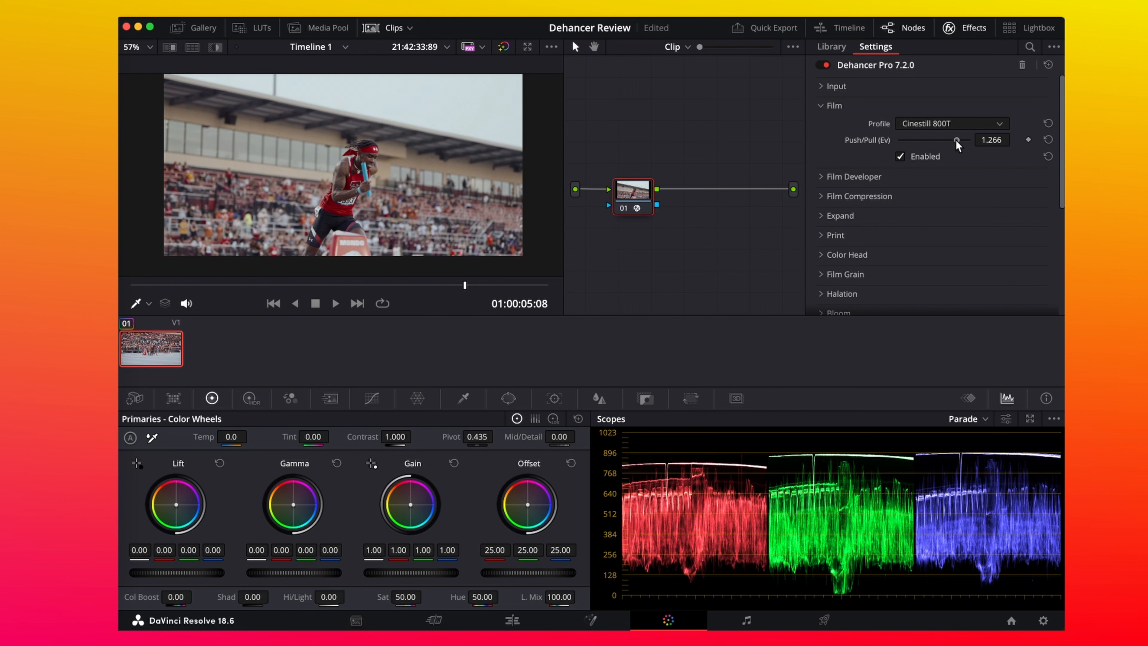
click(834, 107)
click(854, 126)
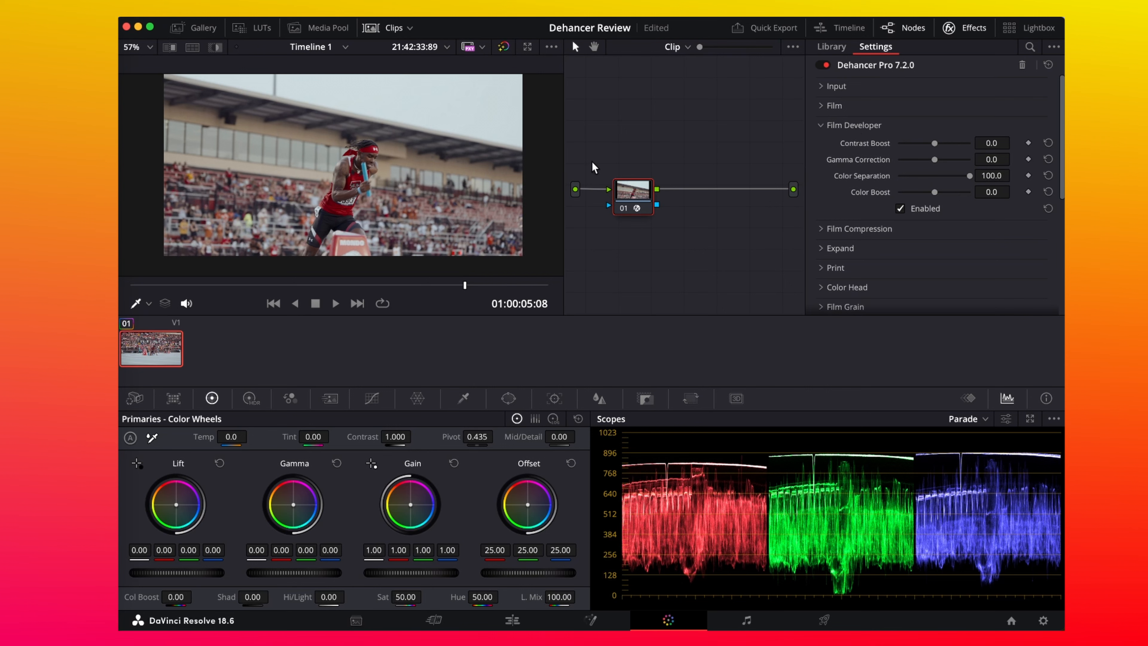
Step: Compare the image with the Cinestill 800T film profile disabled and enabled, leaving the Film group enabled and collapsed
scroll(437, 147, up, 5)
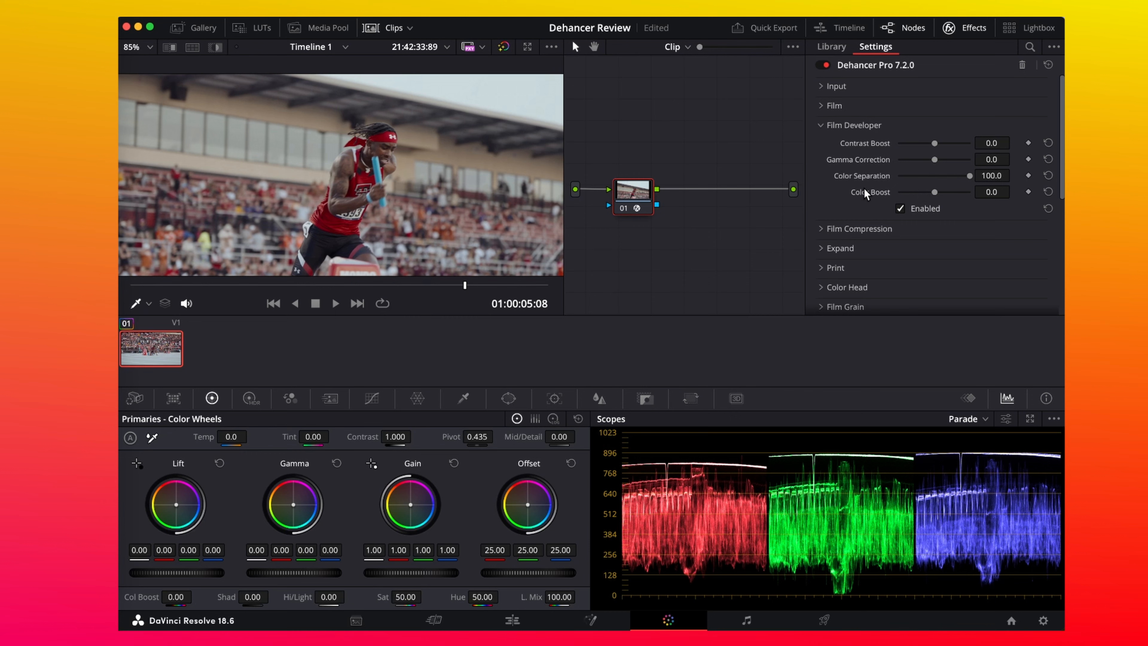
scroll(423, 154, down, 3)
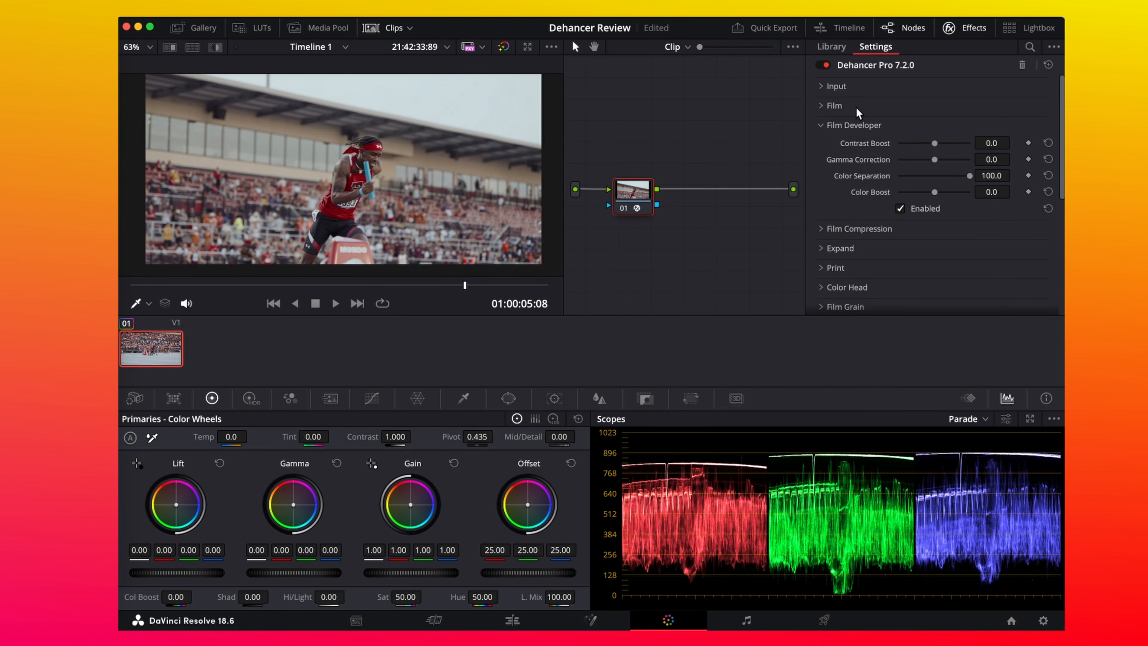
click(834, 105)
click(927, 157)
click(929, 156)
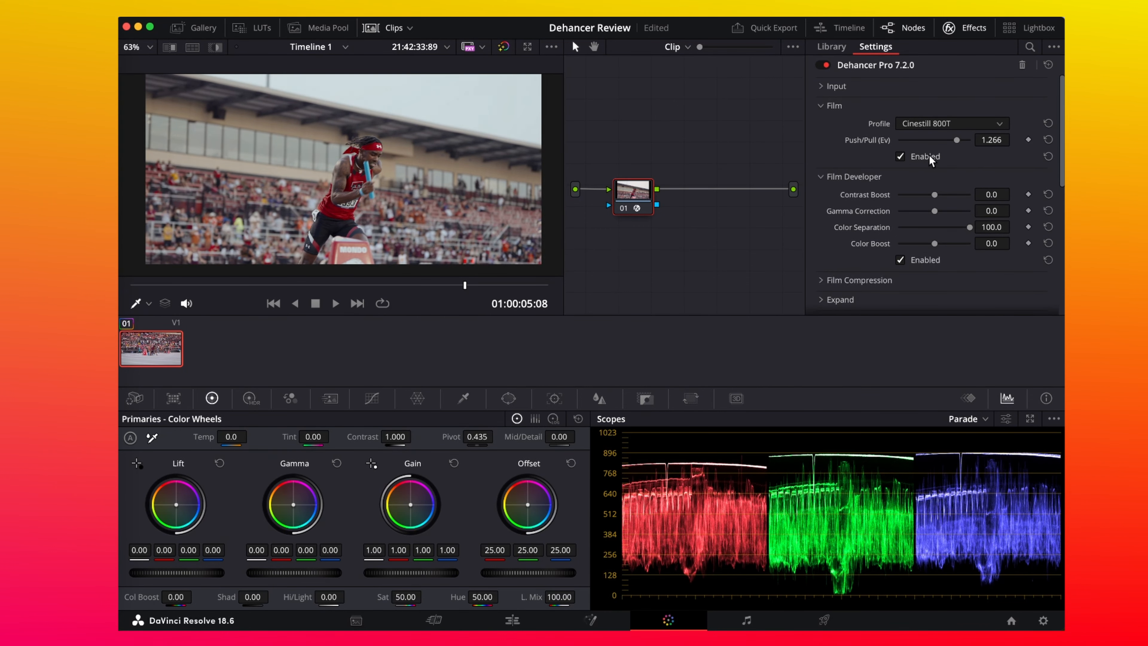
click(929, 156)
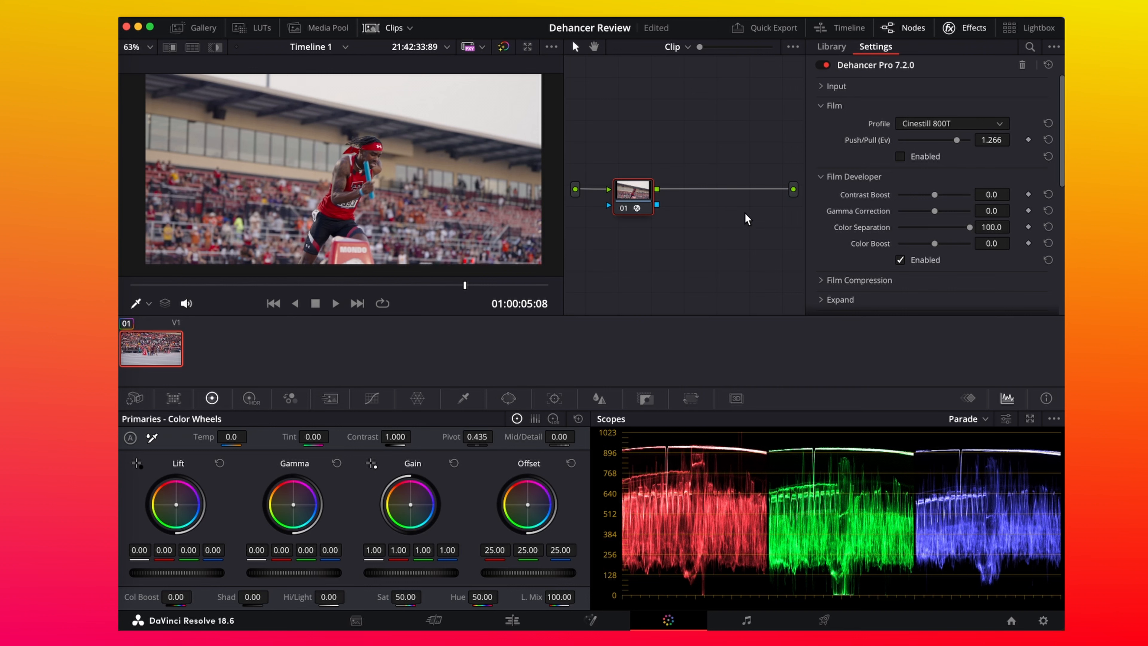
click(926, 158)
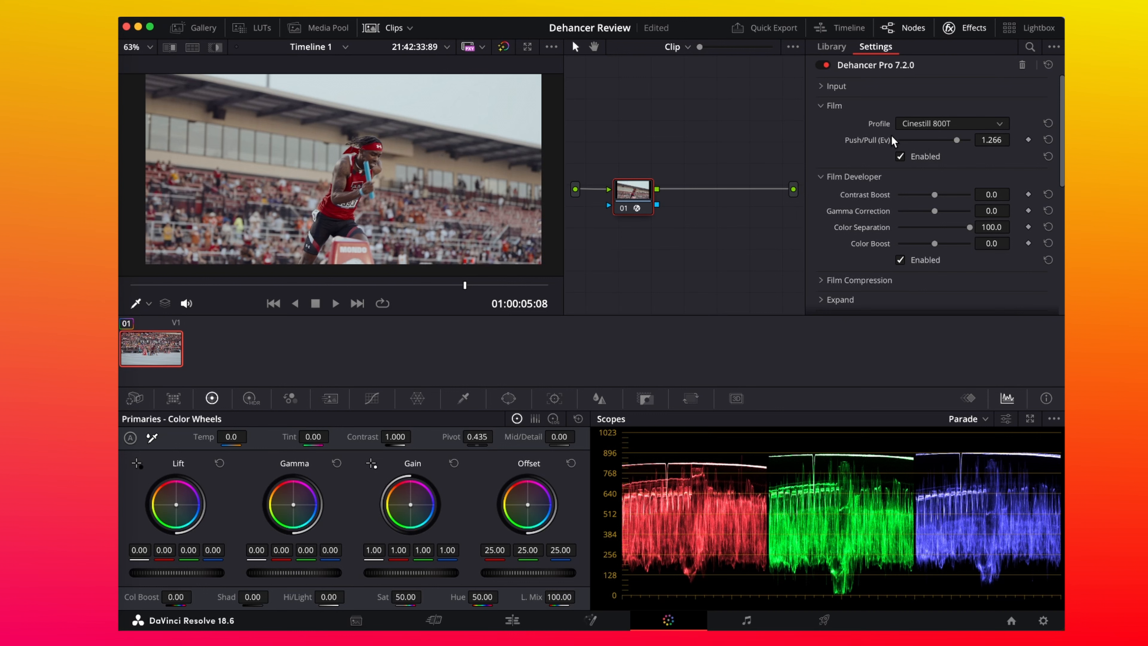
click(836, 106)
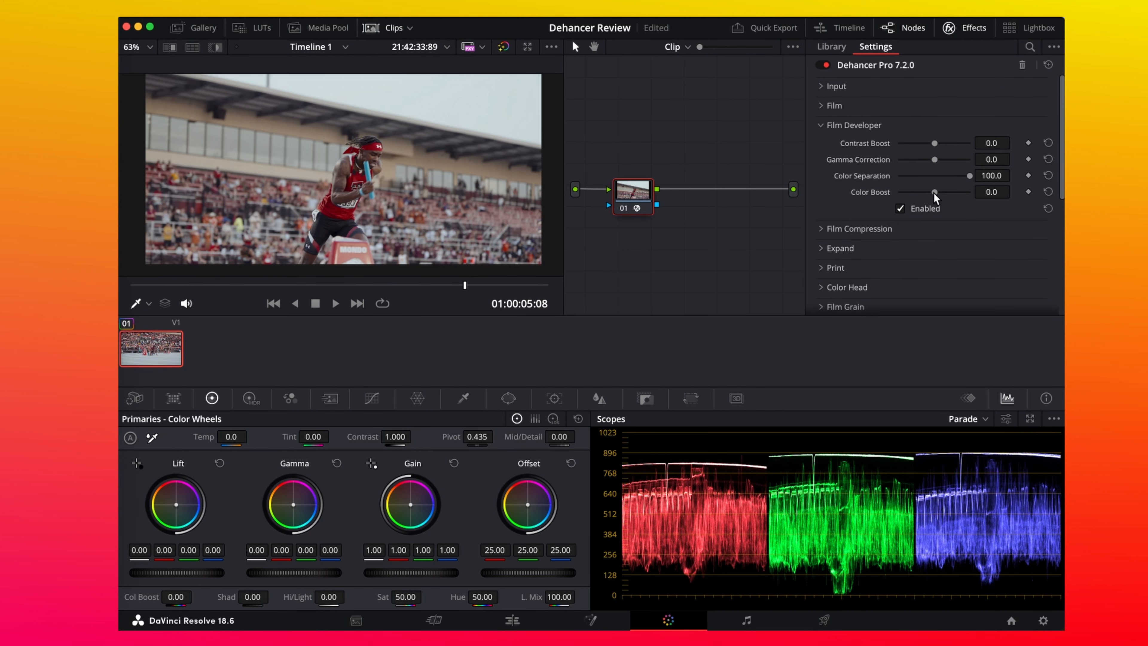
Step: Set Film Developer's Contrast Boost to 21.1 and Color Boost to 11.9, checking the effect on the runner
drag(935, 145, 942, 144)
mouse_move(934, 192)
mouse_down()
mouse_move(954, 191)
mouse_move(922, 194)
mouse_move(968, 193)
mouse_move(929, 203)
mouse_move(938, 202)
mouse_up()
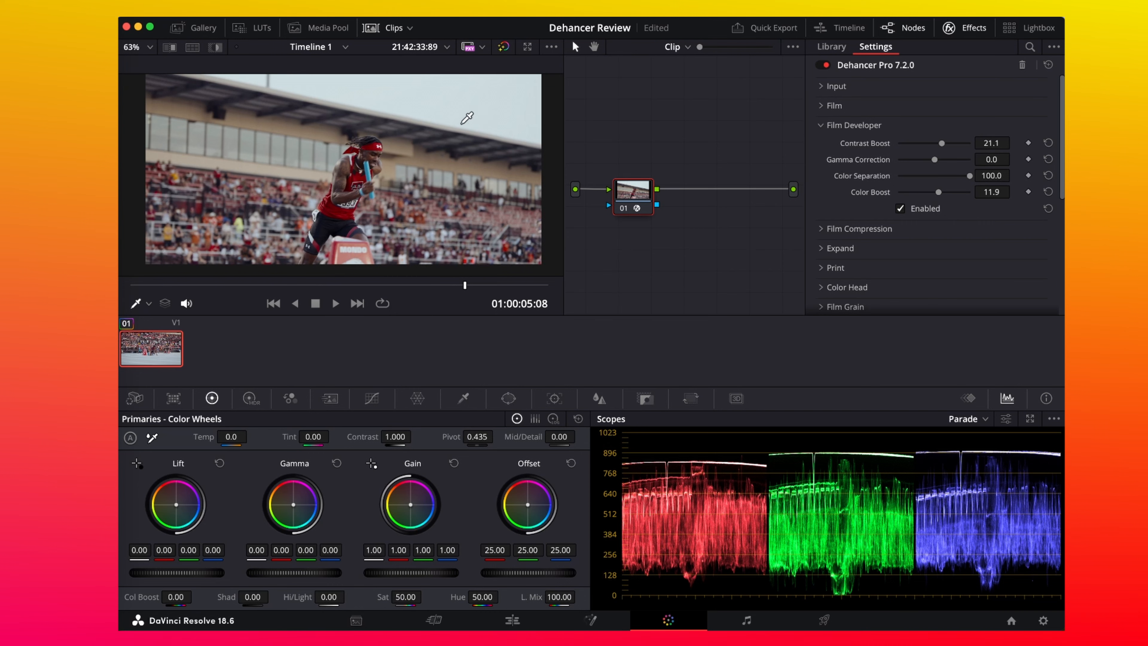
scroll(463, 118, down, 2)
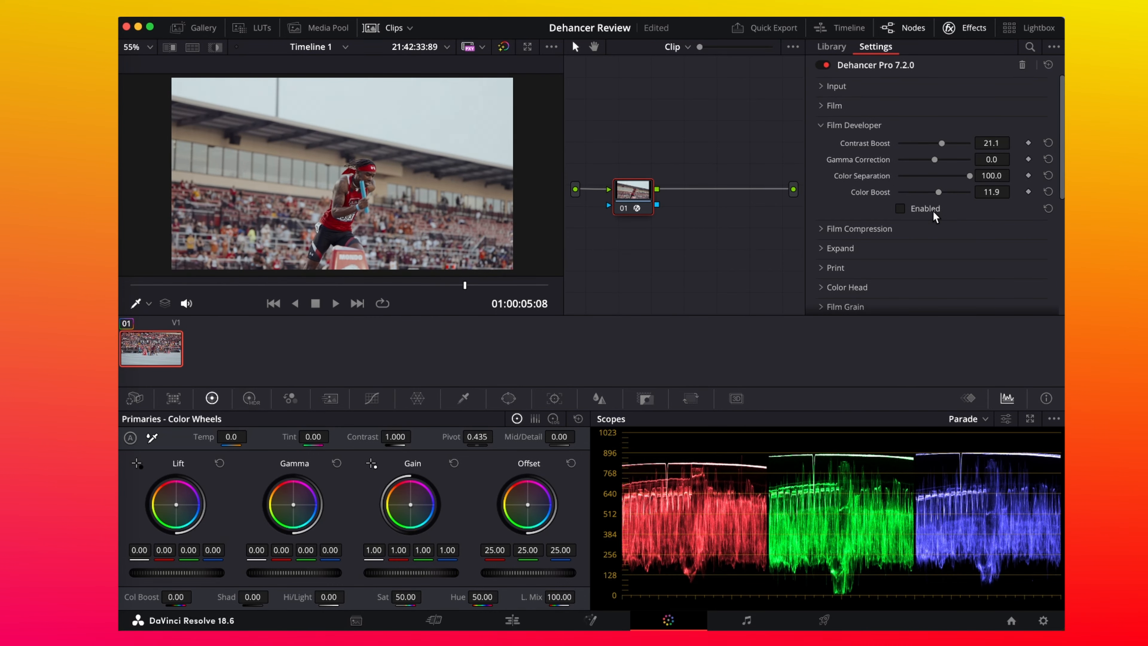
scroll(371, 156, up, 5)
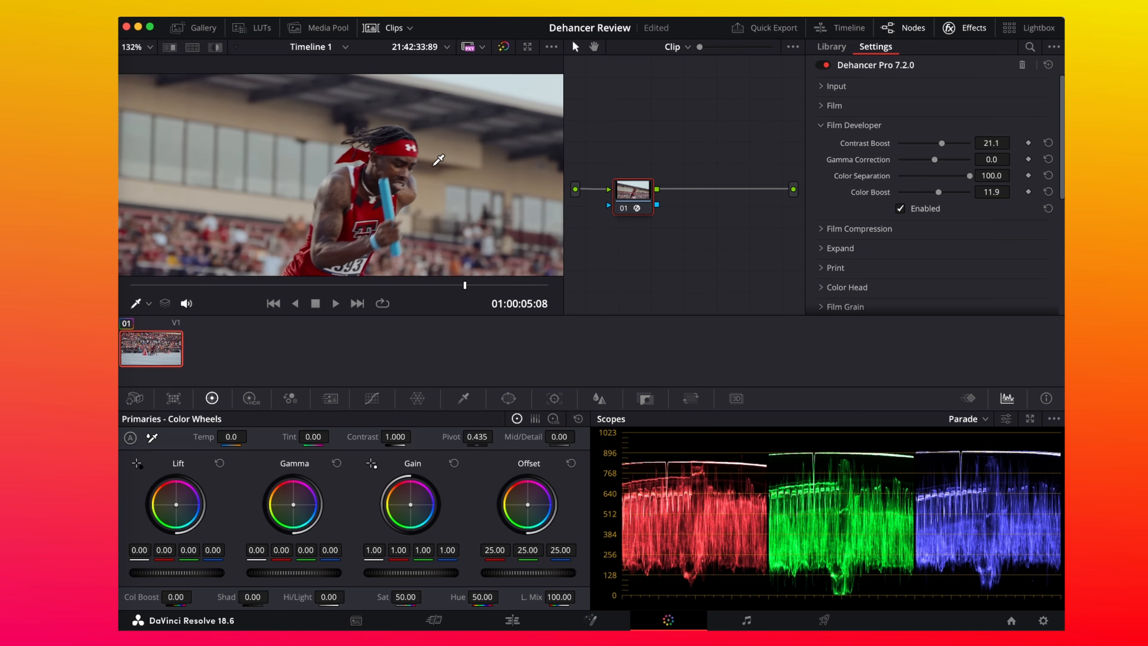
drag(938, 144, 943, 146)
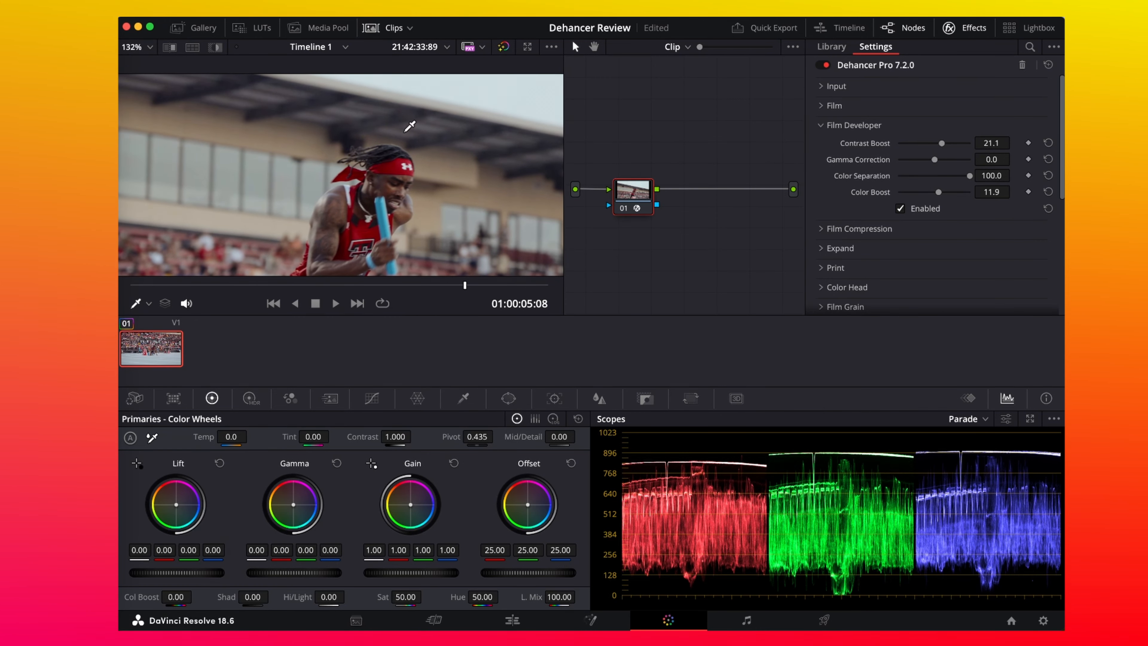
Step: Lower Film Developer's Gamma Correction to -12.4 and check the whole frame
scroll(402, 122, down, 2)
scroll(425, 122, up, 2)
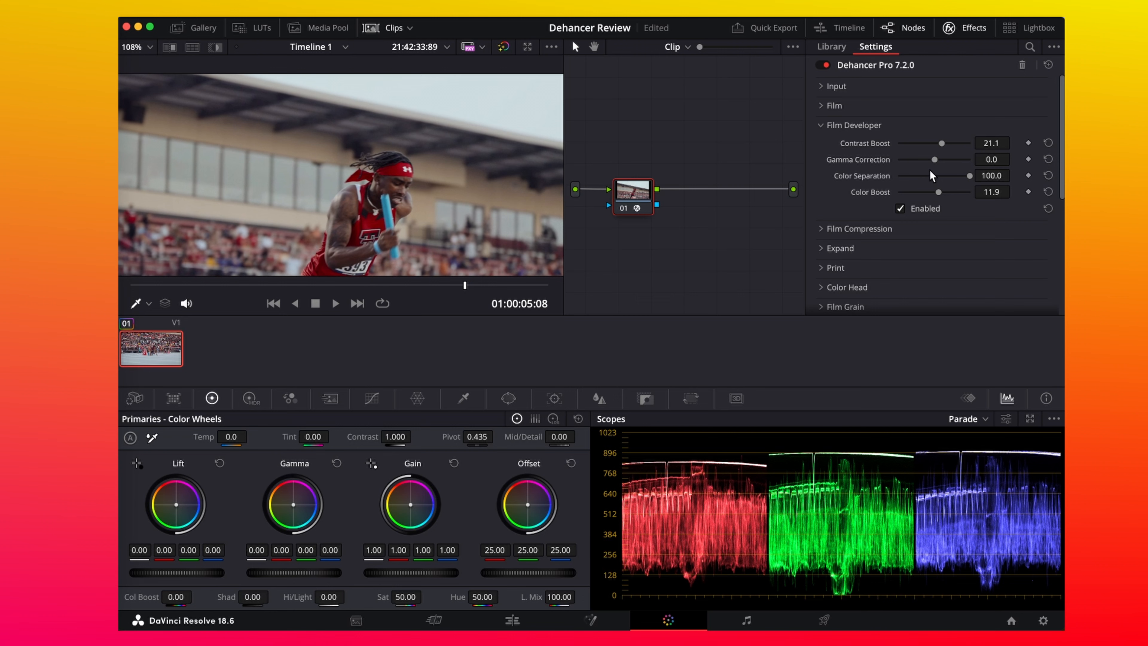
mouse_move(935, 158)
mouse_down()
mouse_move(946, 160)
mouse_move(925, 162)
mouse_up()
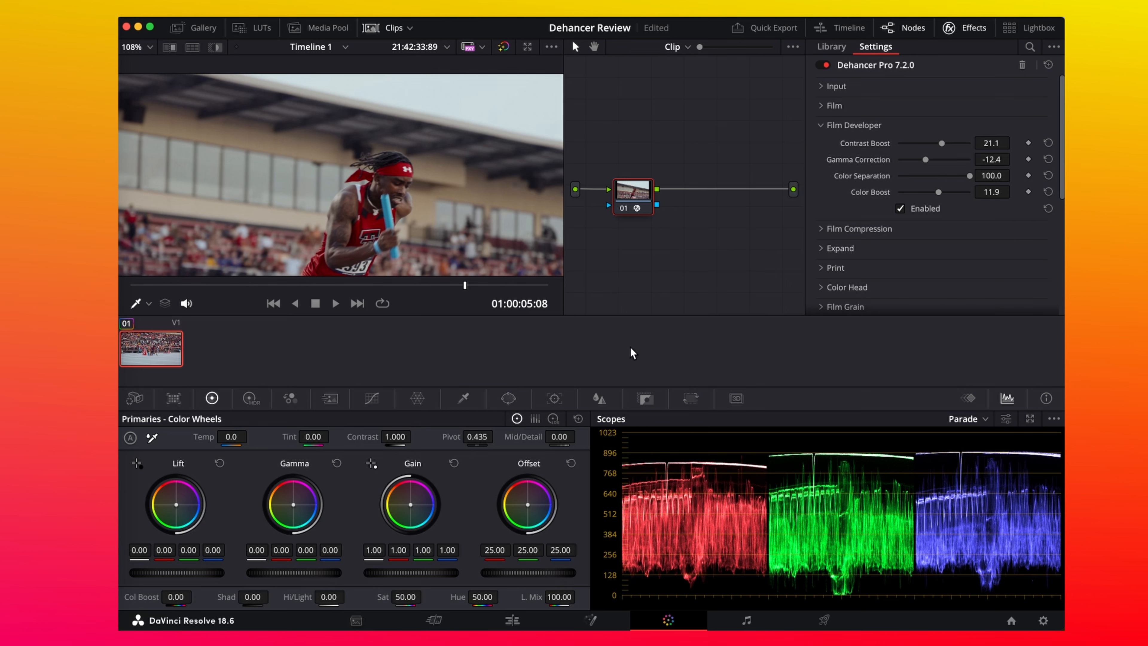
scroll(521, 186, down, 5)
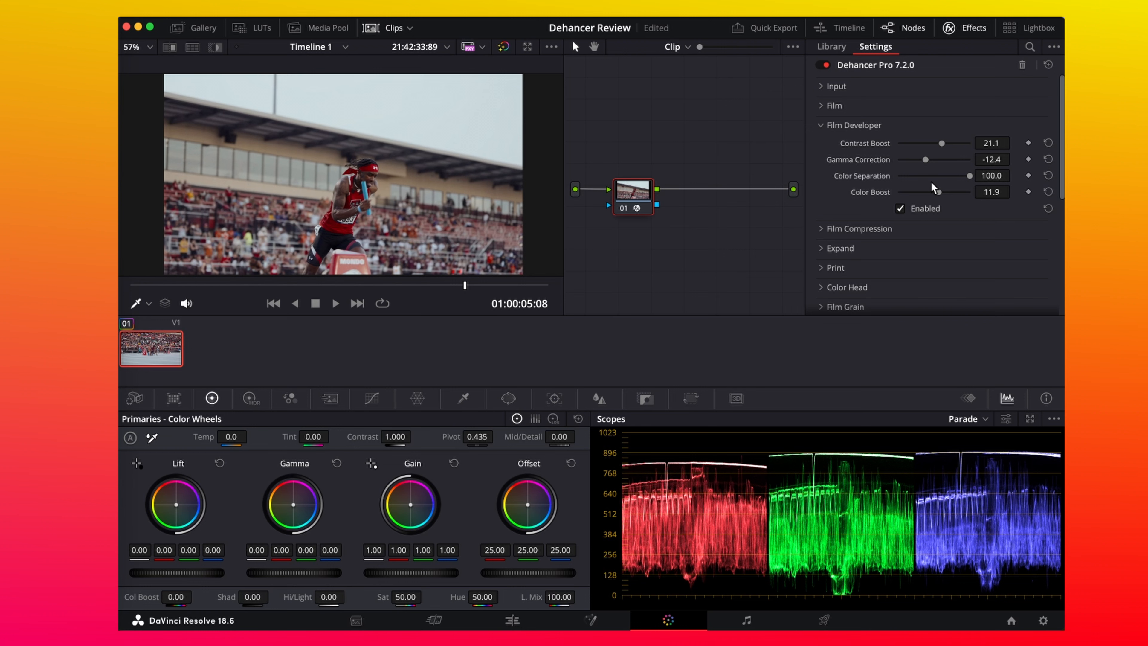
Step: Collapse Film Developer, expand Film Compression and enable it, inspecting the highlights in the sky
click(847, 123)
click(842, 145)
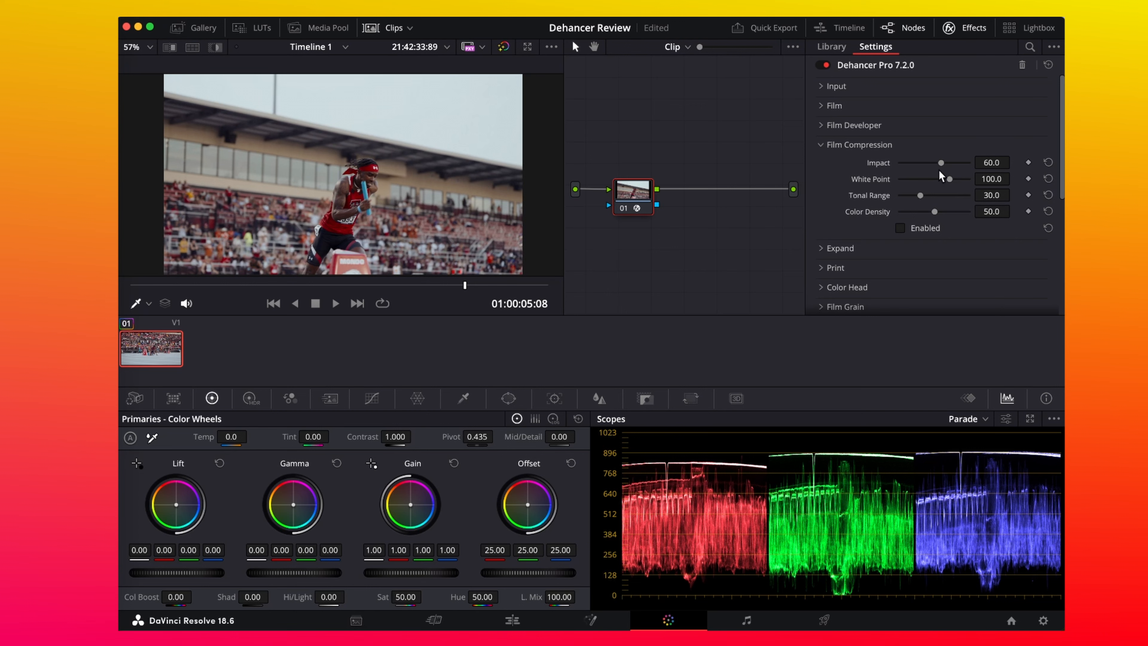
click(918, 230)
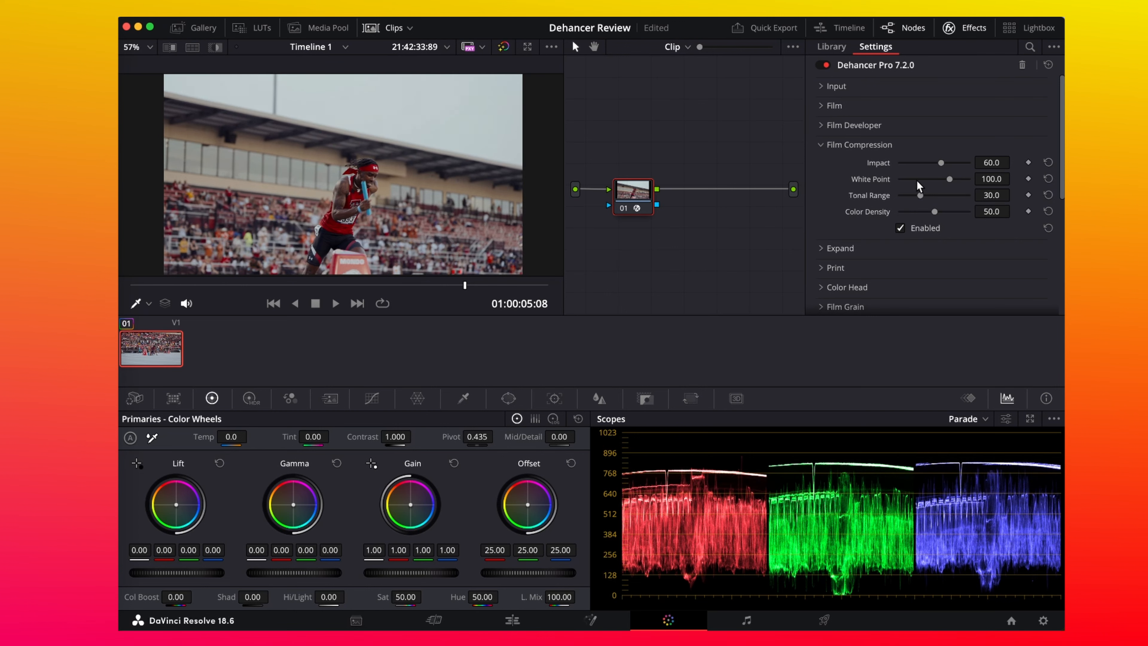
scroll(439, 109, up, 3)
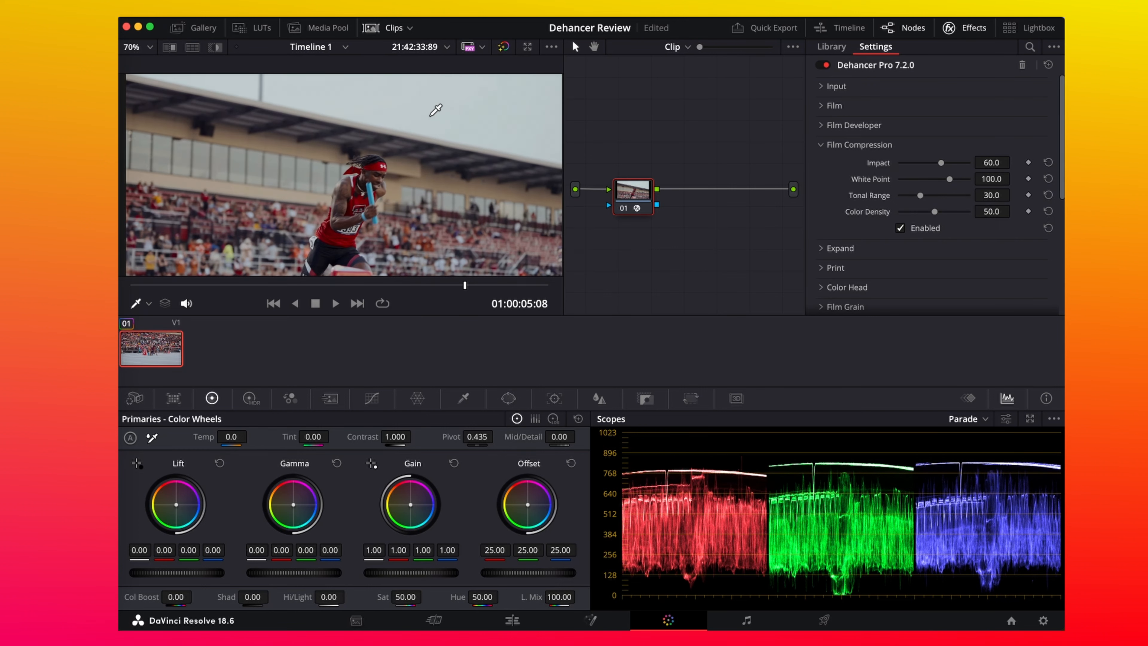
scroll(442, 106, down, 4)
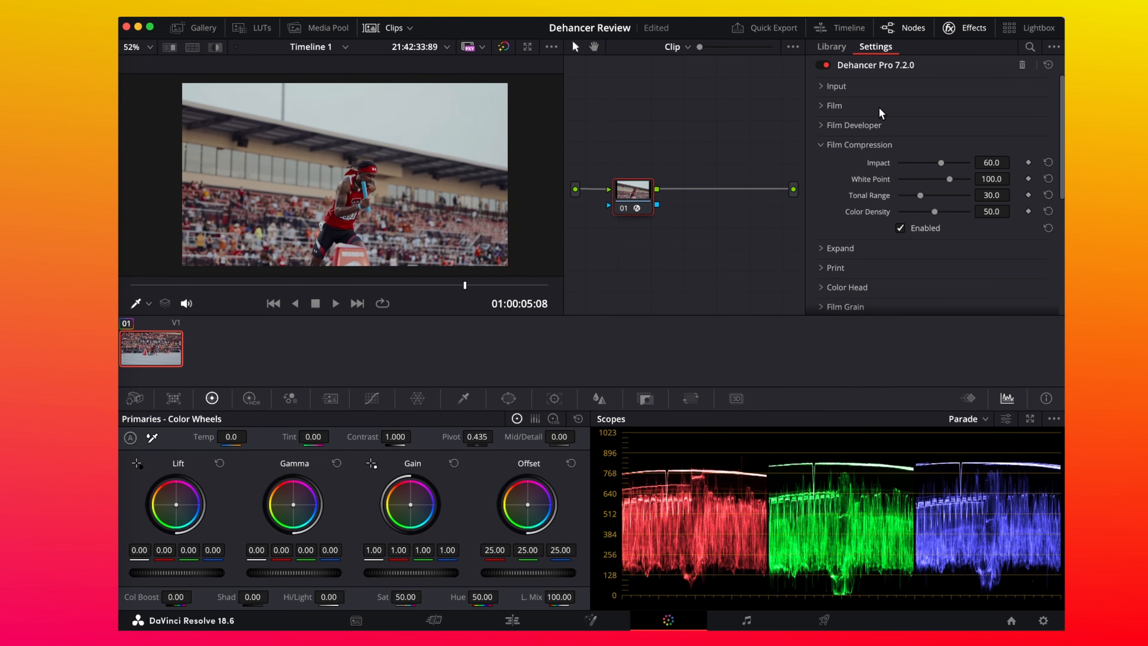
Step: Set Film Compression's Impact to 34.0, White Point to 99.5 and Tonal Range to 30.3, and collapse the group
mouse_move(947, 166)
mouse_down()
mouse_move(896, 170)
mouse_move(982, 163)
mouse_move(888, 171)
mouse_move(943, 168)
mouse_move(916, 172)
mouse_move(926, 170)
mouse_up()
drag(928, 162, 919, 200)
scroll(316, 165, up, 3)
scroll(420, 199, down, 3)
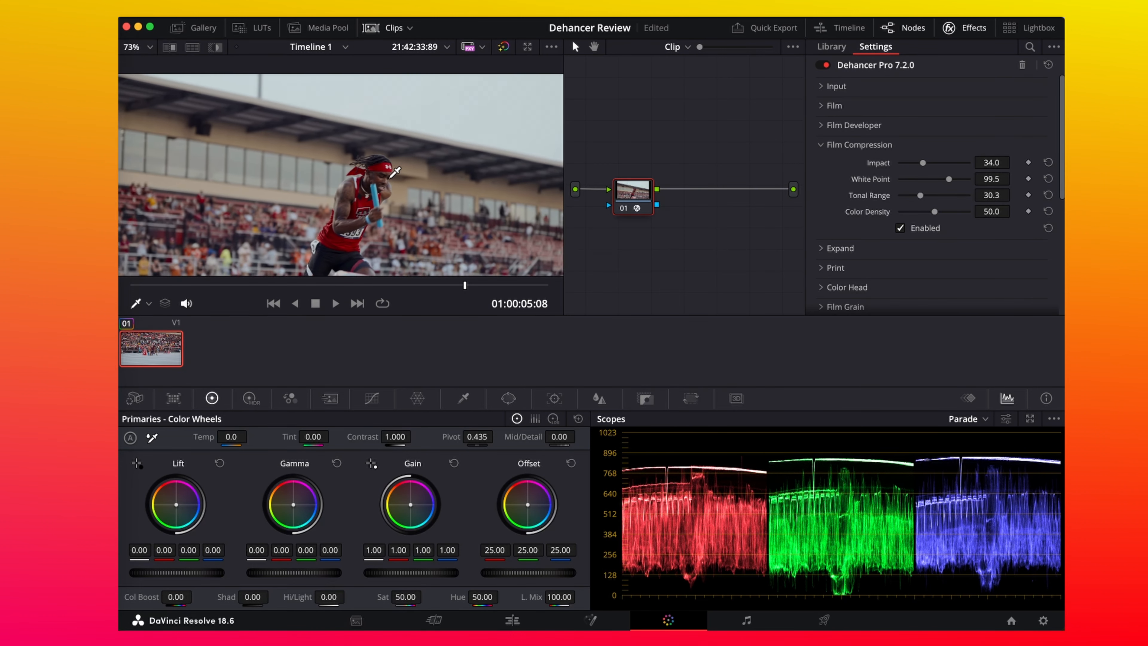
scroll(389, 179, down, 1)
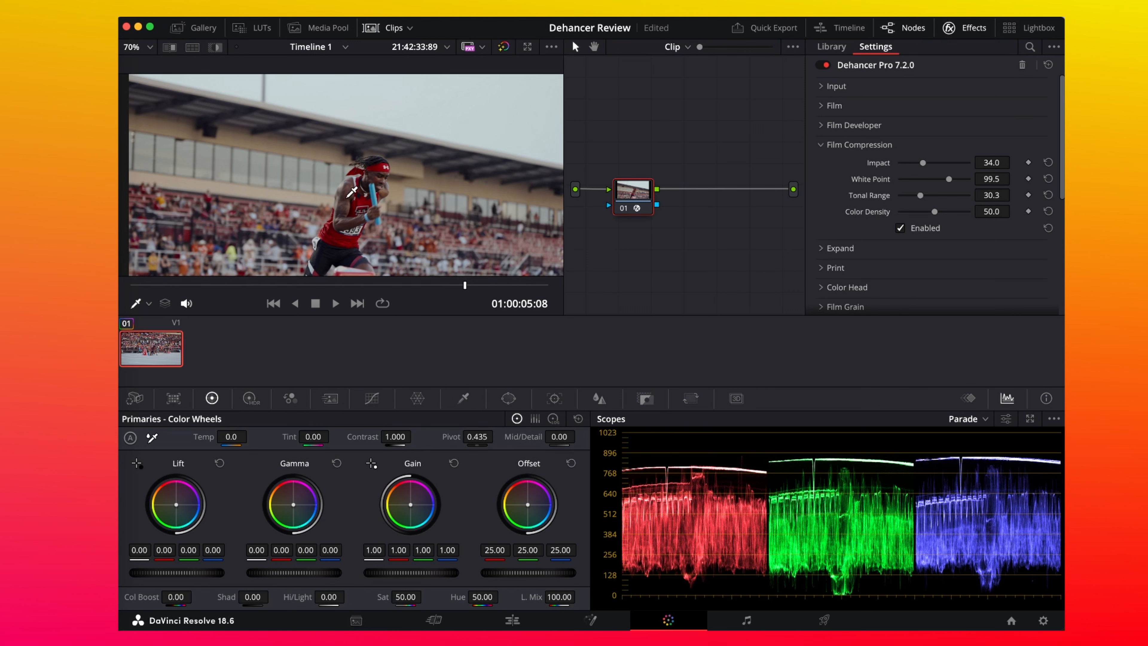
click(854, 144)
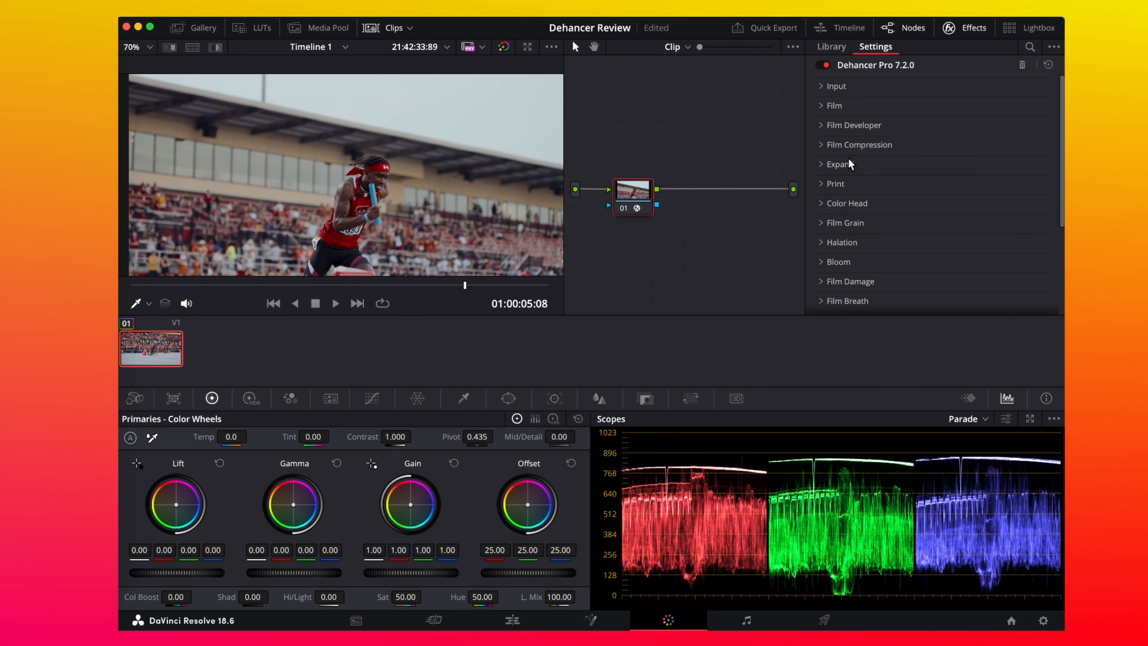
Step: Open the Expand group, enable it and set its Black Point to 1.10
click(848, 162)
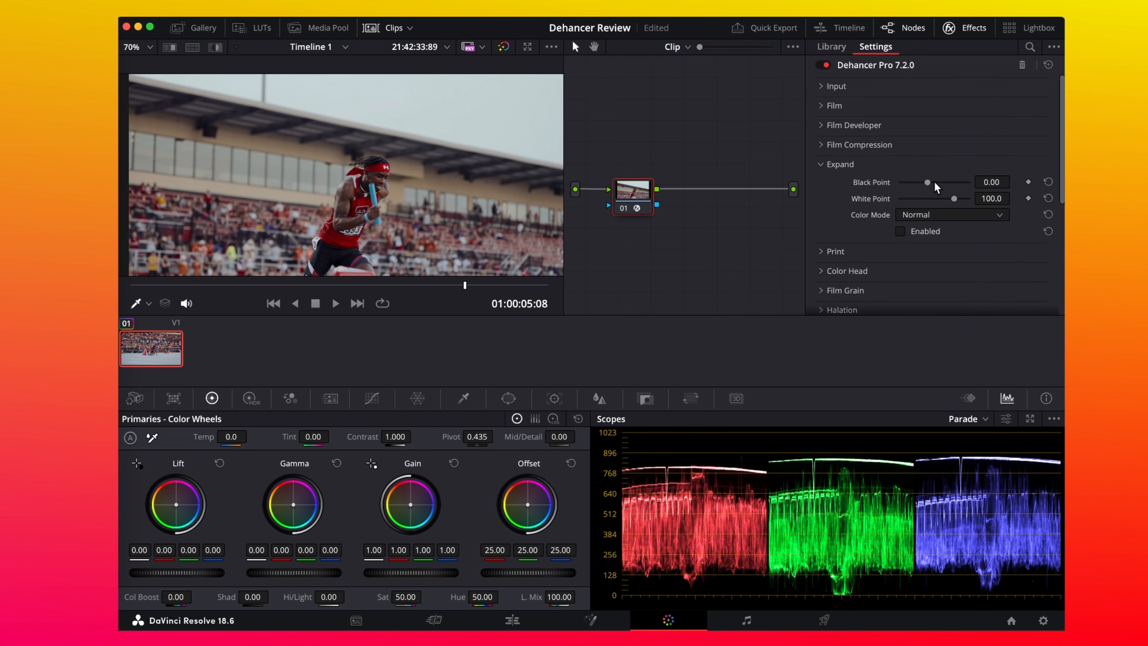
scroll(407, 149, up, 4)
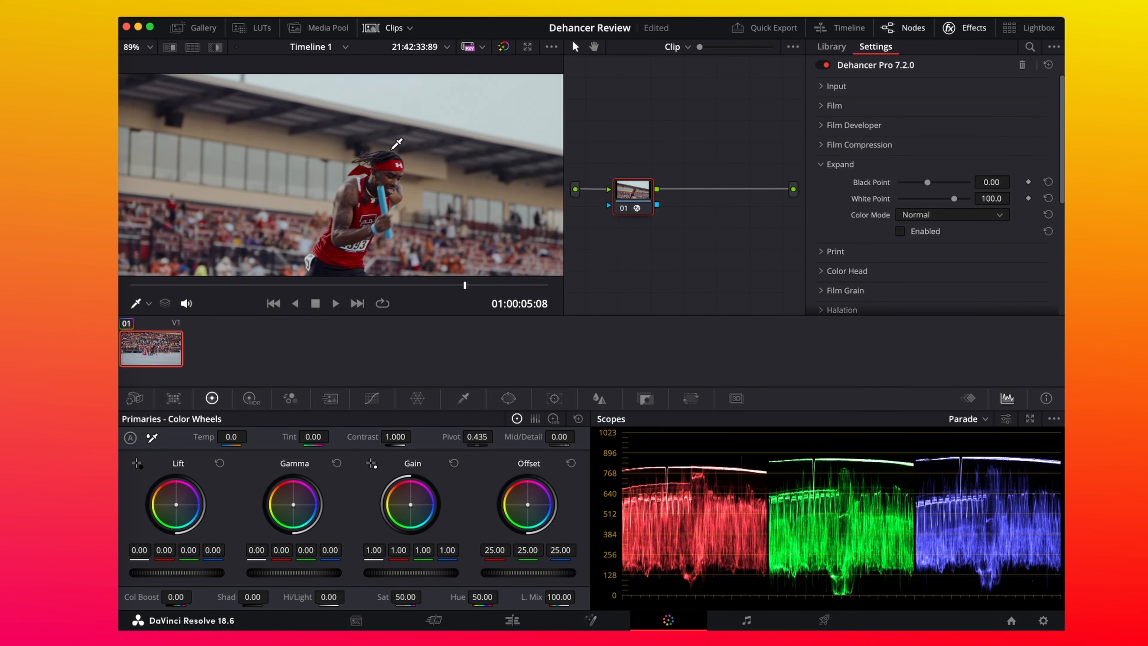
scroll(398, 108, down, 4)
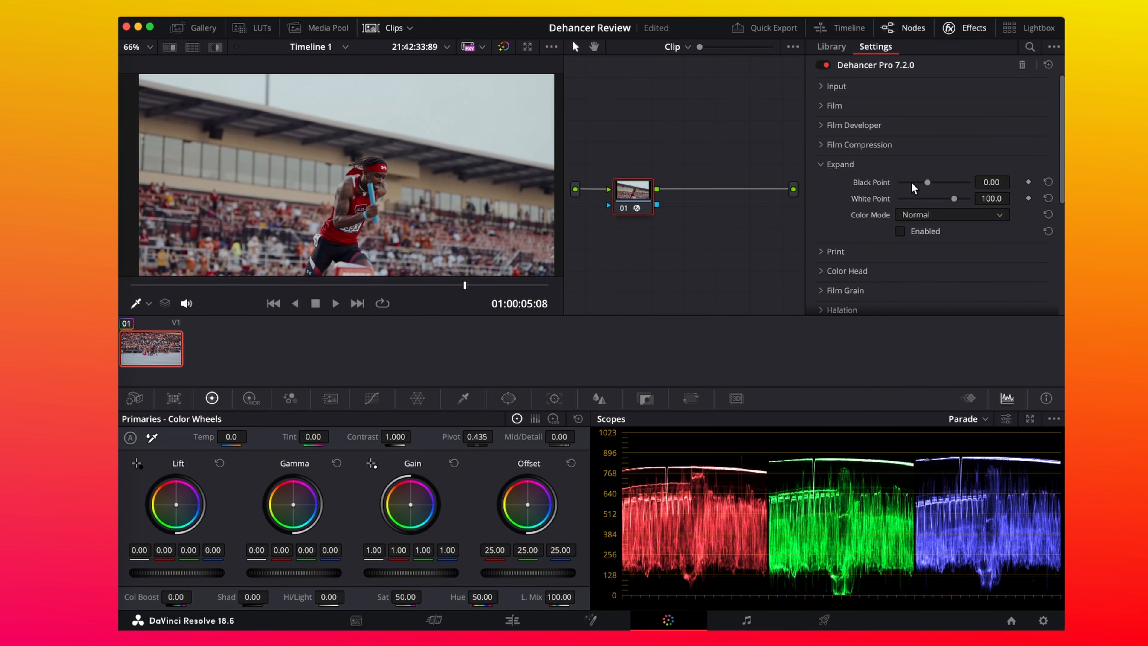
drag(930, 181, 911, 184)
mouse_move(942, 182)
mouse_down()
mouse_move(952, 183)
mouse_move(929, 191)
mouse_up()
click(919, 232)
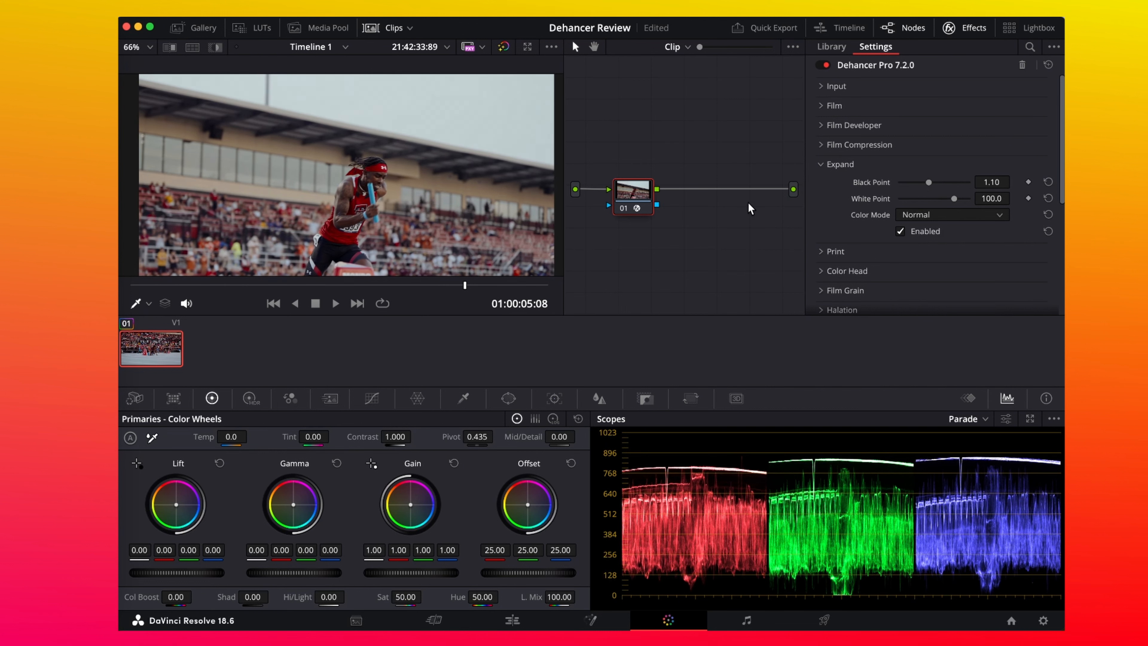
Step: Turn on Clipping Indication in the Monitor group and bring the whole frame into view
scroll(847, 219, down, 5)
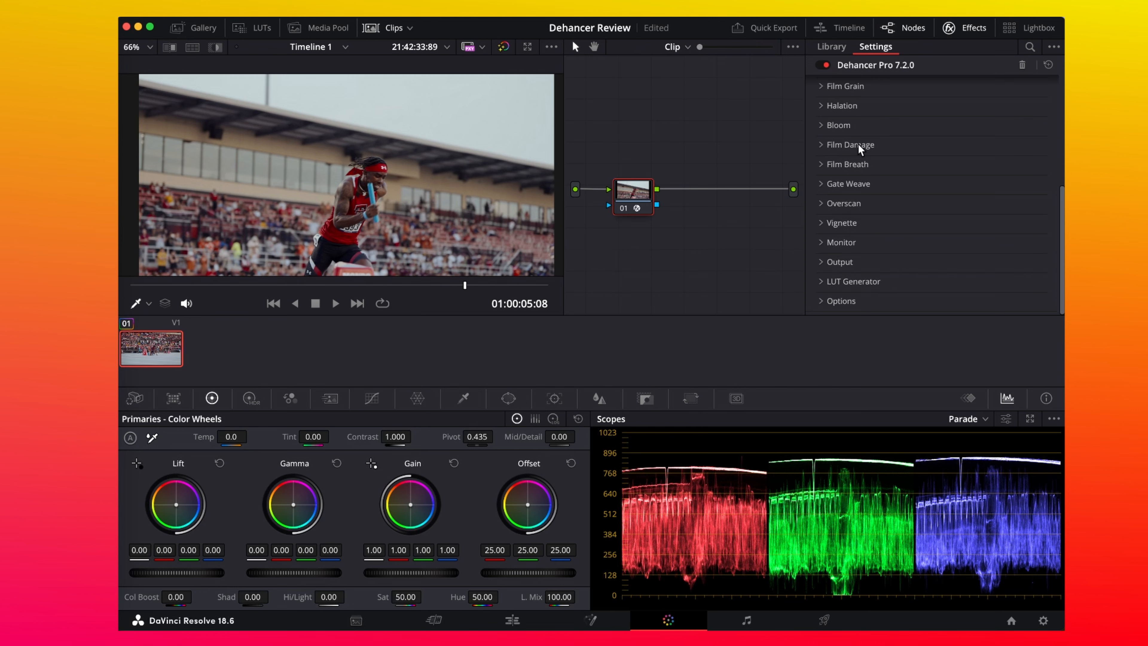
click(835, 241)
scroll(881, 253, down, 1)
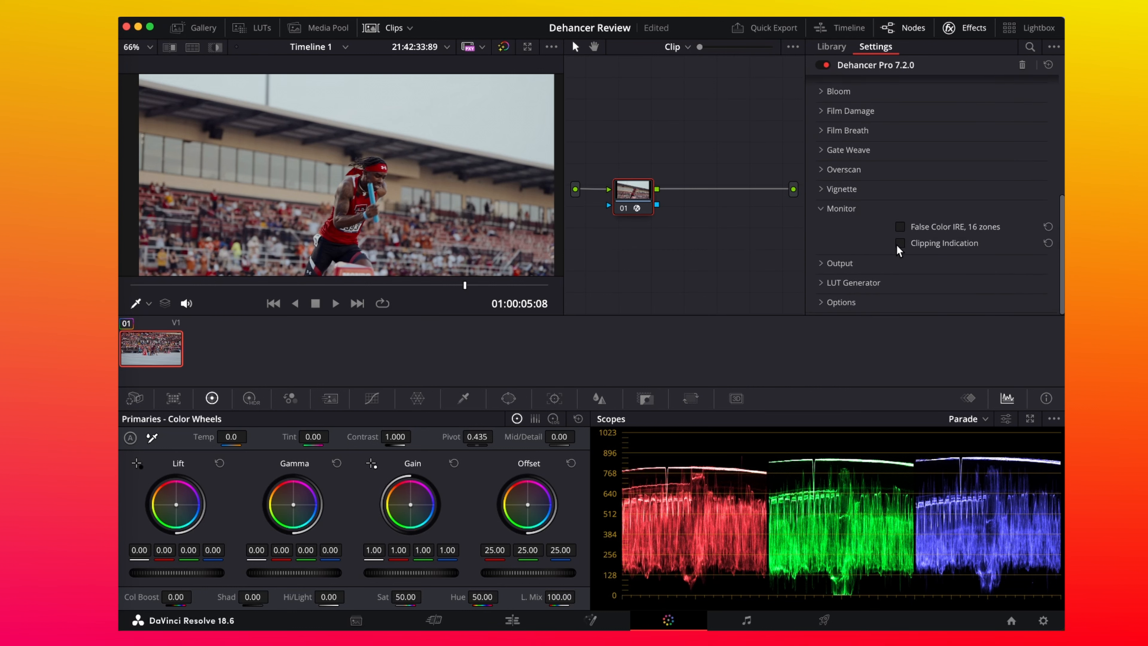
click(936, 246)
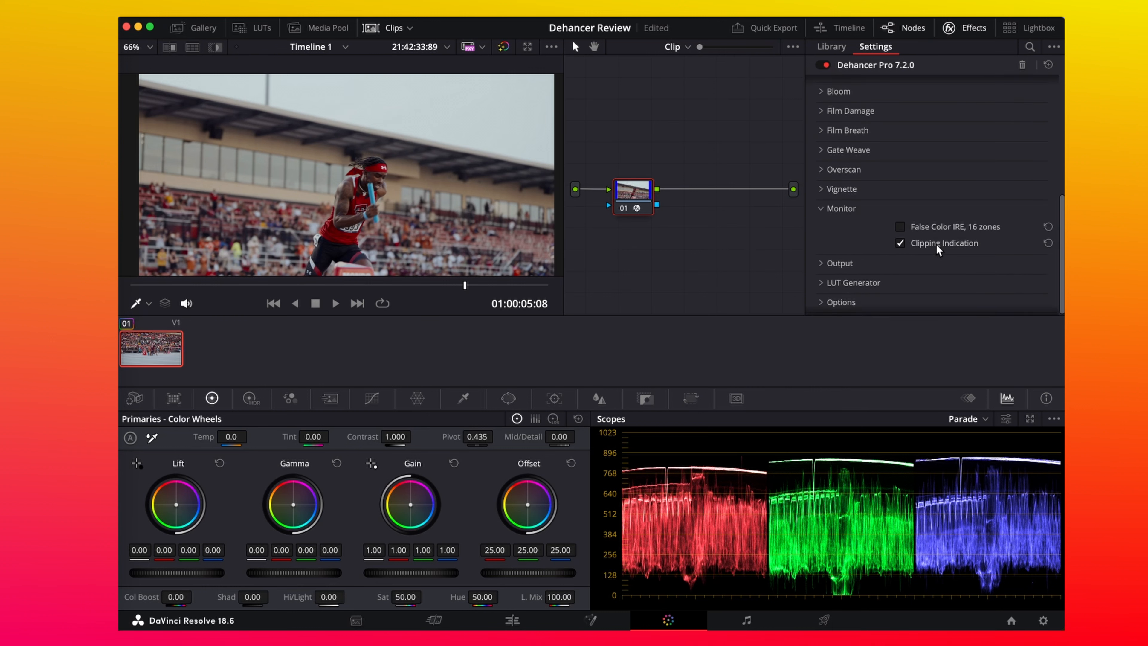
scroll(433, 167, down, 3)
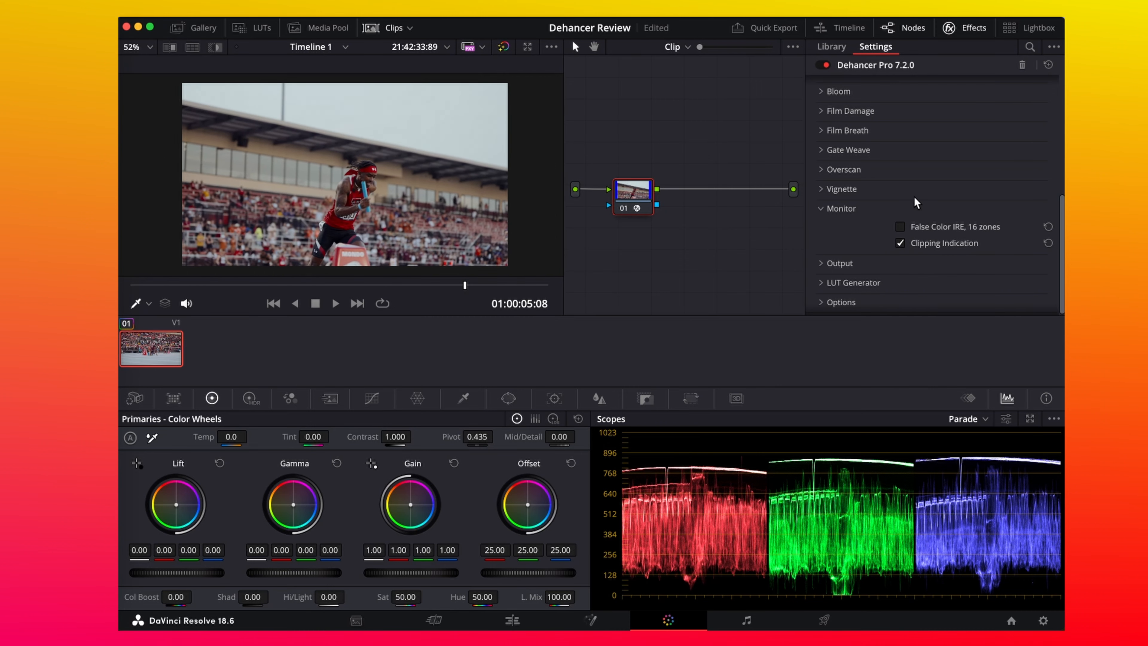
Step: Try an Expand Black Point of 10.73 to check where the shadows clip
scroll(914, 197, up, 6)
drag(929, 140, 942, 141)
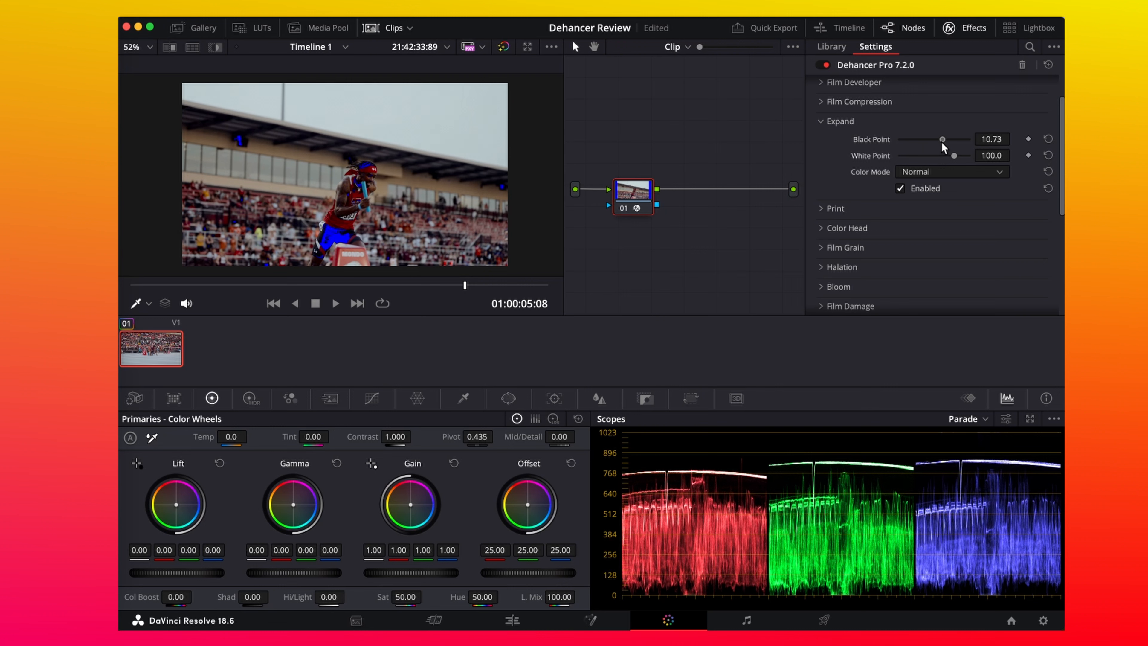
scroll(351, 178, up, 1)
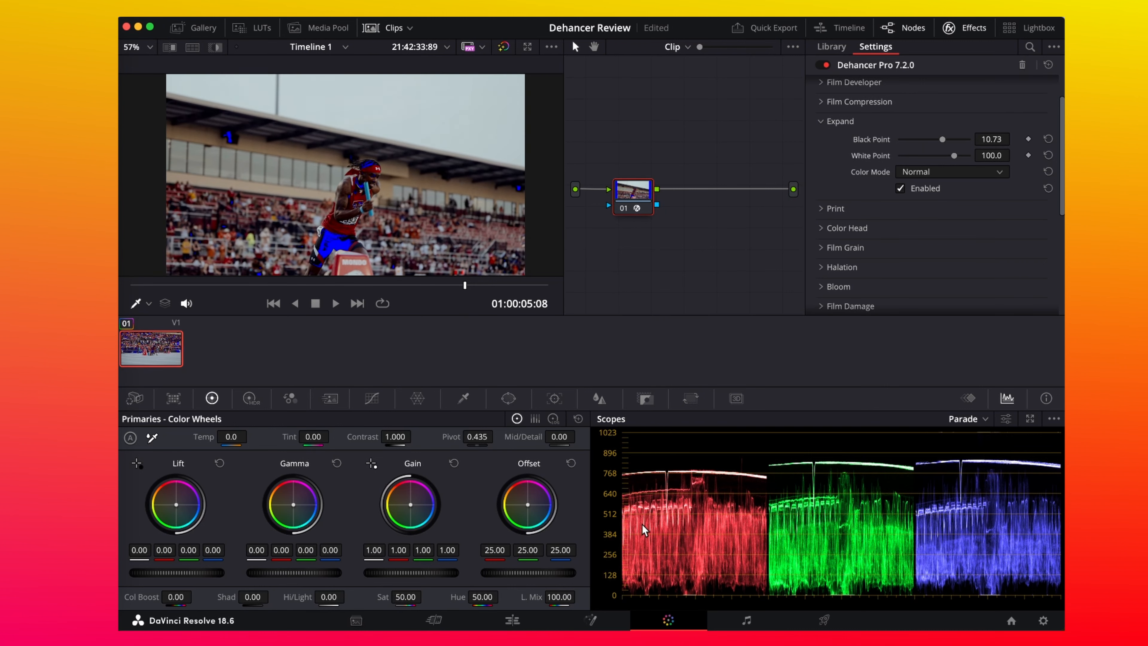
Step: Save the project and set Expand's Black Point to 3.40 and White Point to 87.0
key(super+s)
mouse_move(942, 141)
mouse_down()
mouse_move(959, 143)
mouse_move(934, 155)
mouse_up()
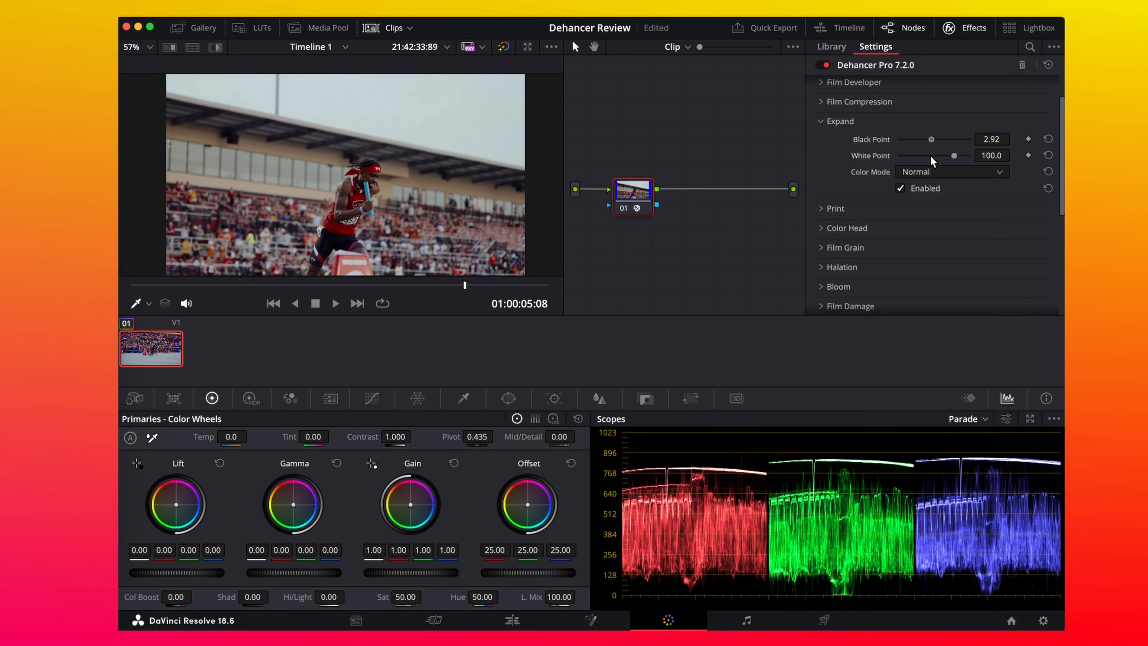
drag(954, 155, 944, 159)
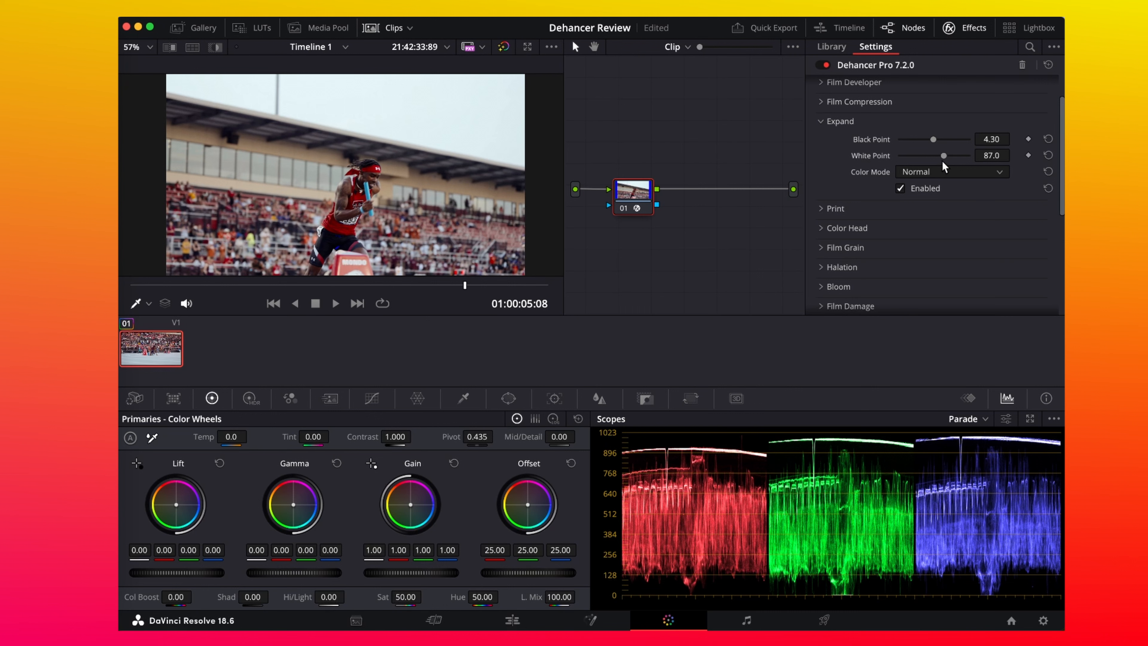
drag(944, 156, 932, 143)
drag(934, 139, 930, 143)
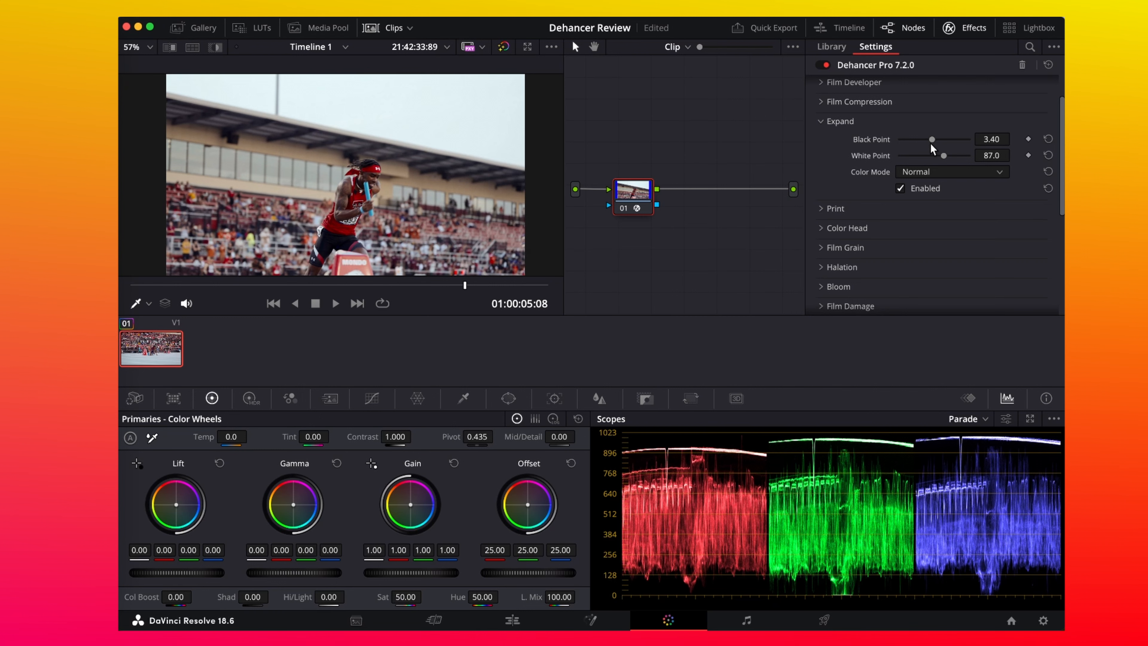
Step: Compare the frame with Expand switched off and on, checking the runner up close and the whole frame
scroll(497, 182, down, 1)
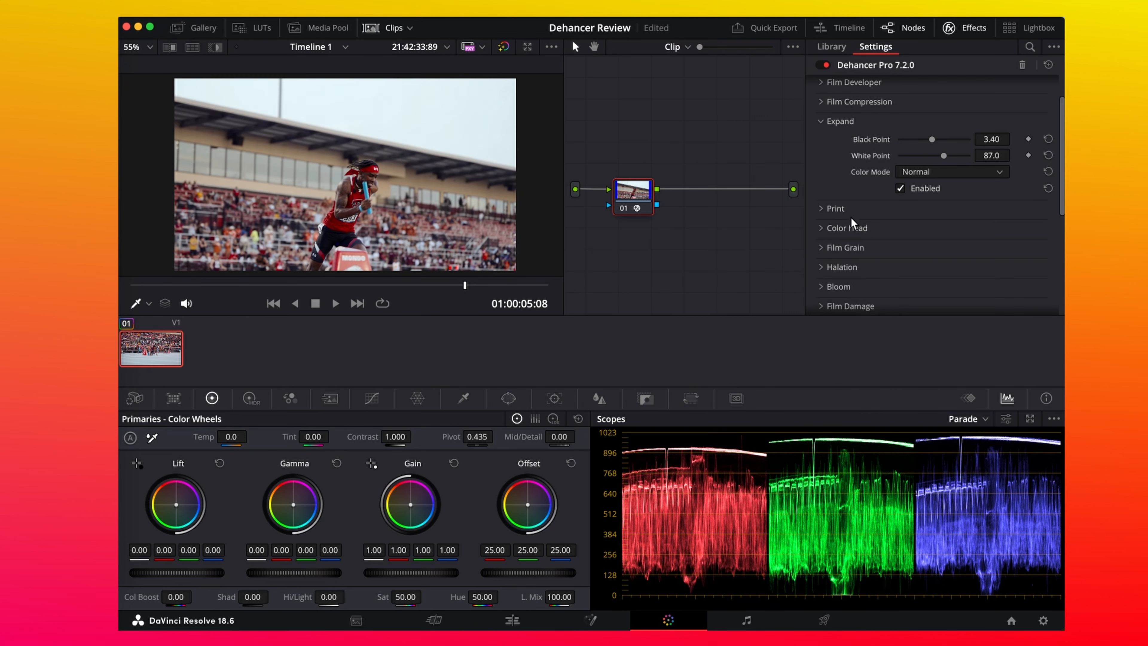
click(917, 189)
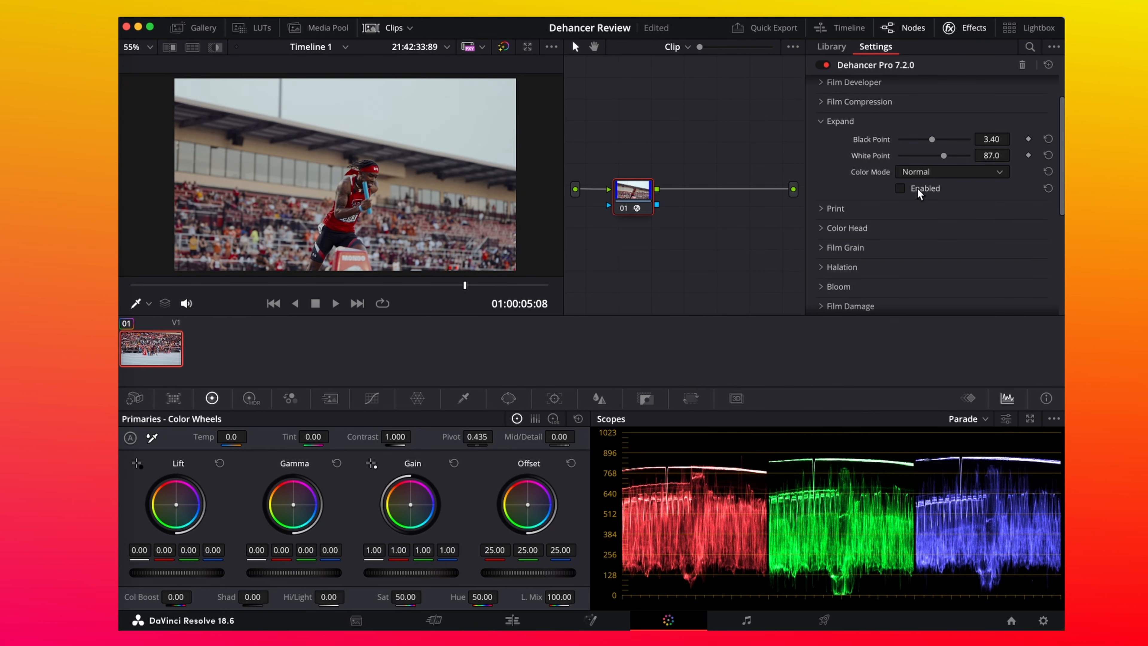
click(918, 189)
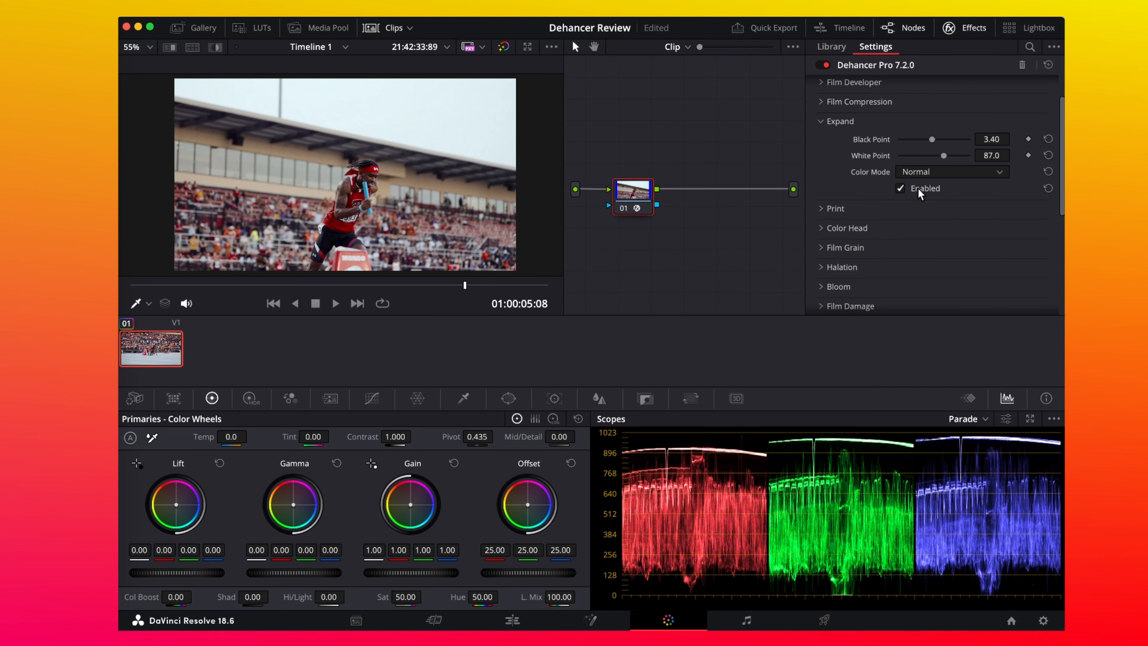
click(918, 189)
click(918, 189)
scroll(364, 137, up, 3)
scroll(363, 136, up, 2)
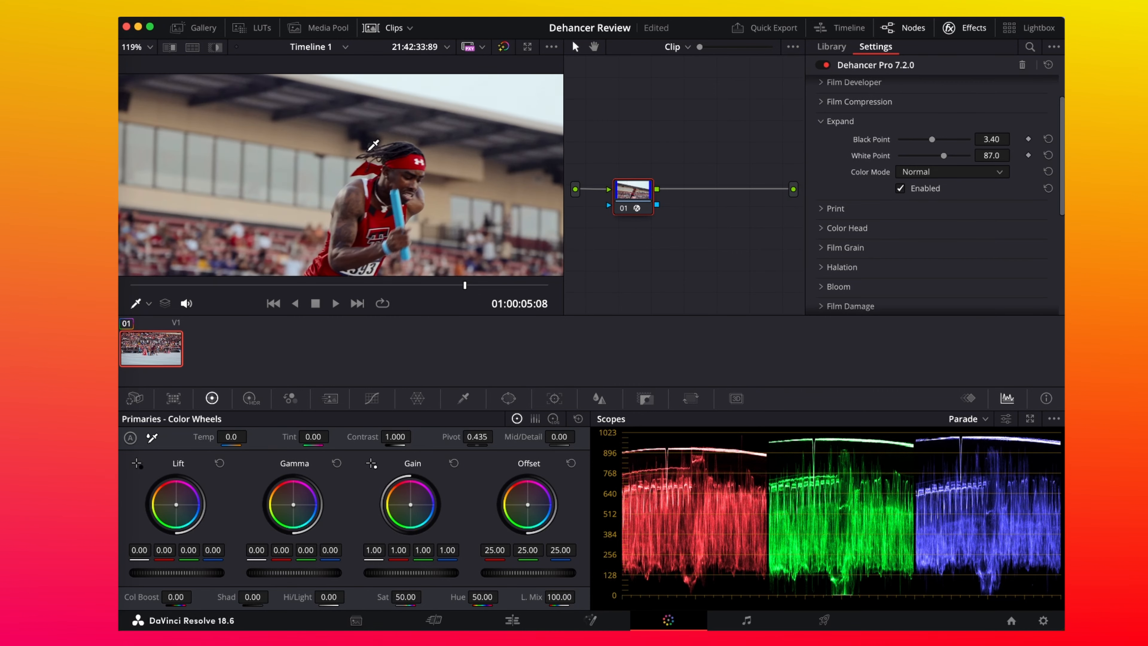
key(shift+z)
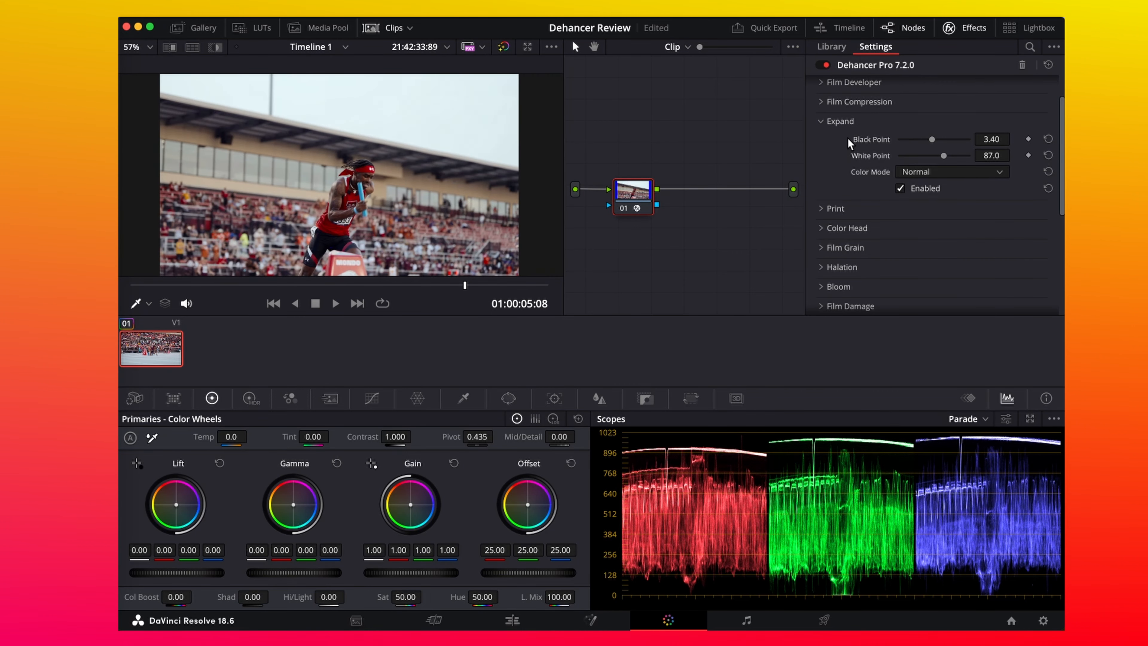
Step: Collapse Expand, then enable the Print group with the Kodak Endura Glossy Paper profile
click(841, 122)
click(838, 139)
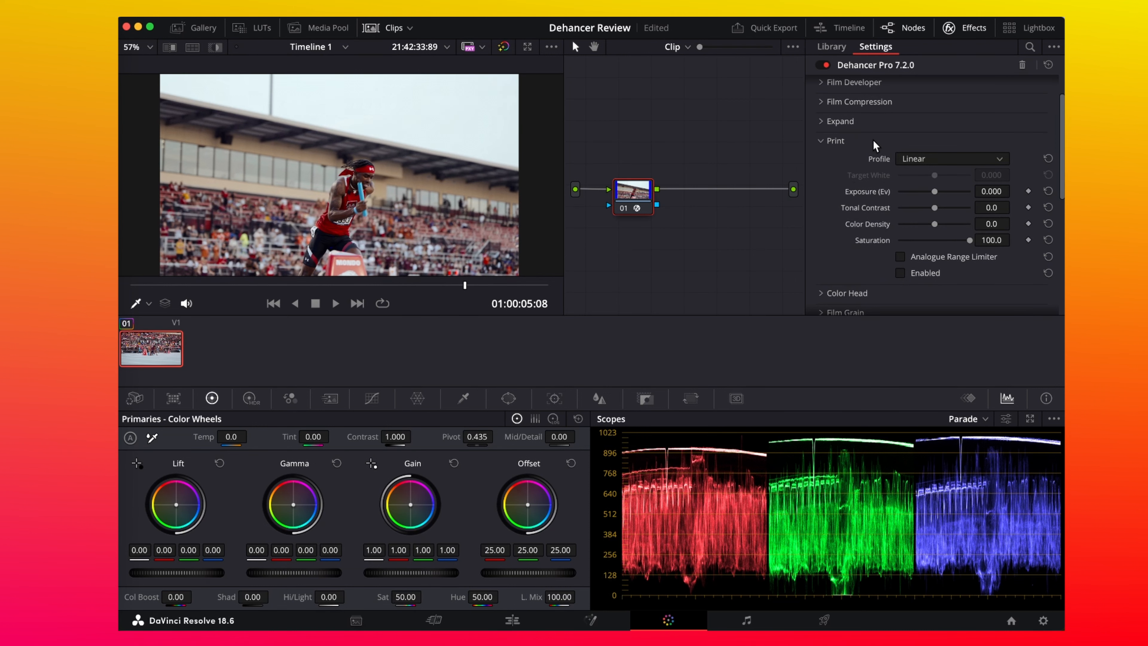
click(909, 159)
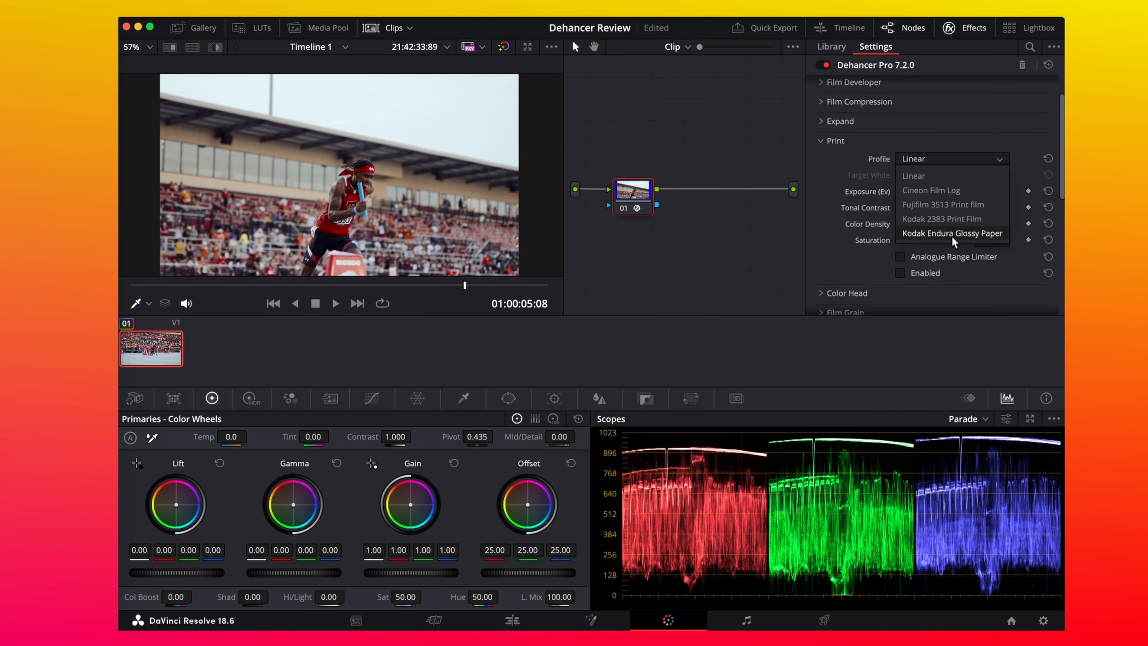
click(962, 236)
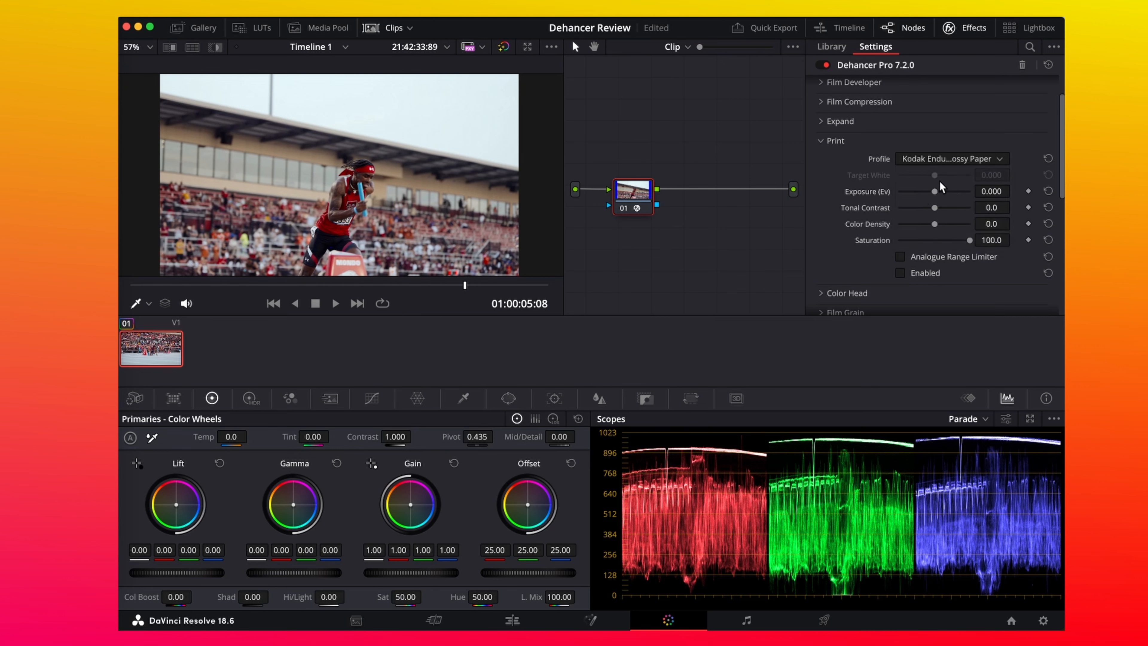
click(928, 270)
click(947, 157)
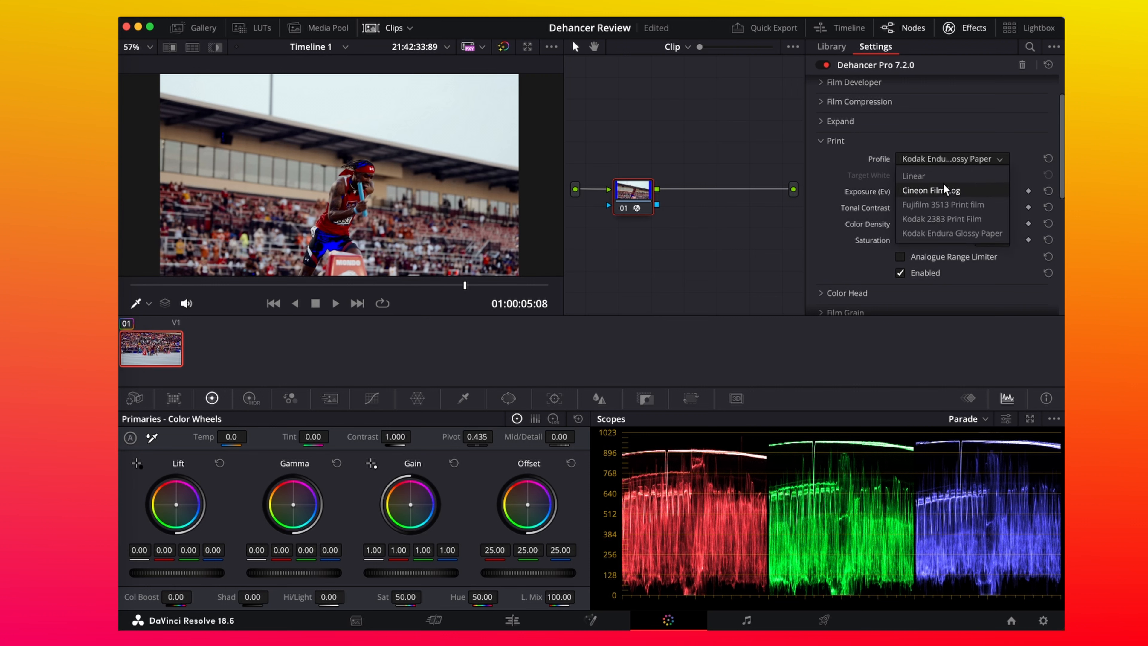
click(956, 234)
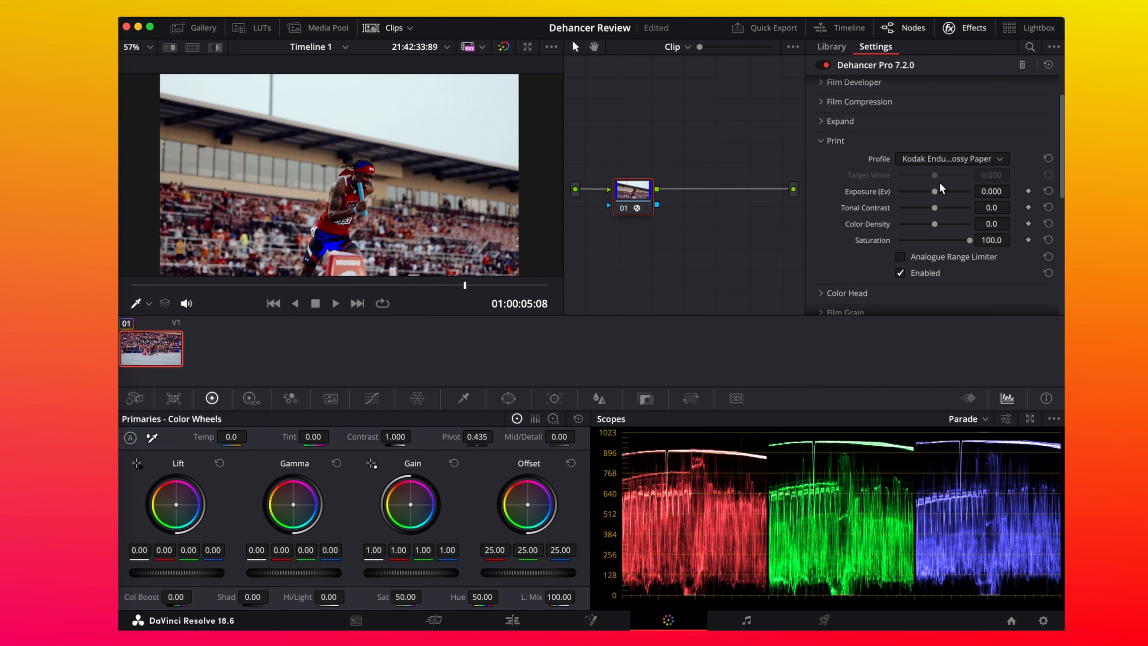
Step: Switch the Print group off and turn off Clipping Indication in the Monitor group
click(928, 270)
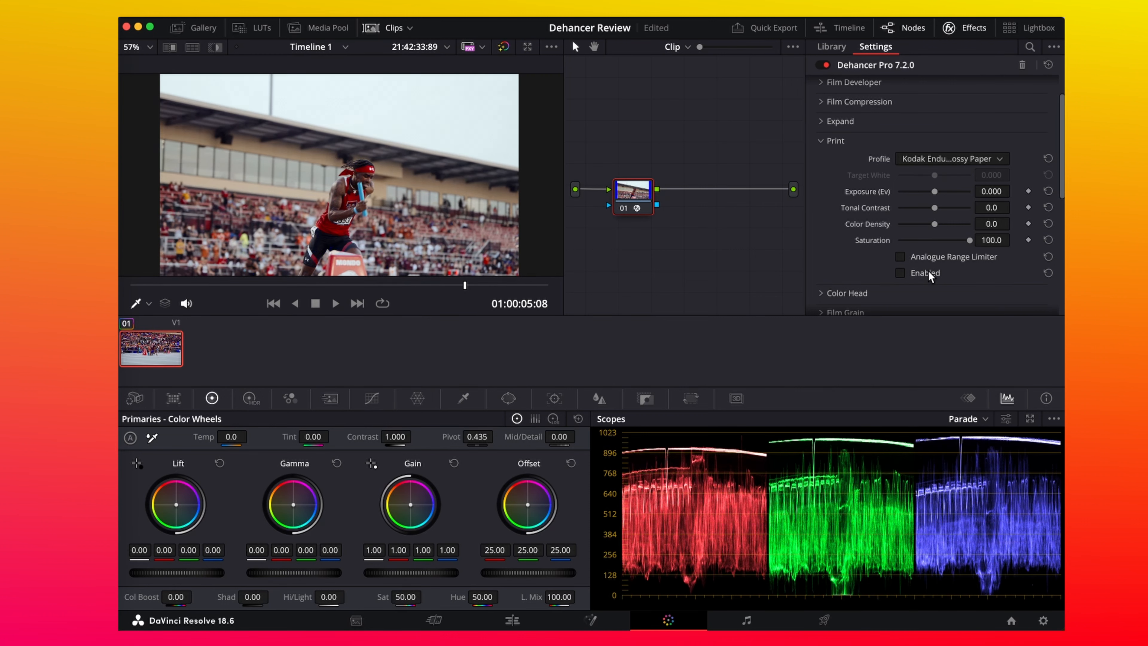
click(929, 270)
click(930, 270)
scroll(852, 246, down, 6)
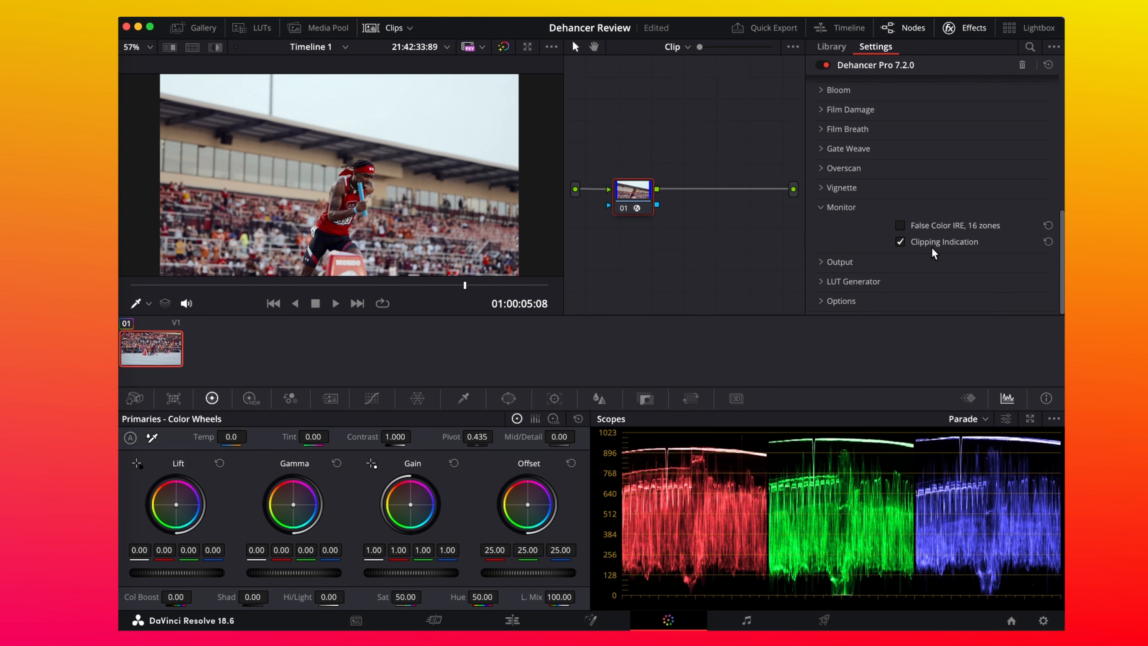
scroll(902, 201, up, 6)
scroll(901, 197, down, 2)
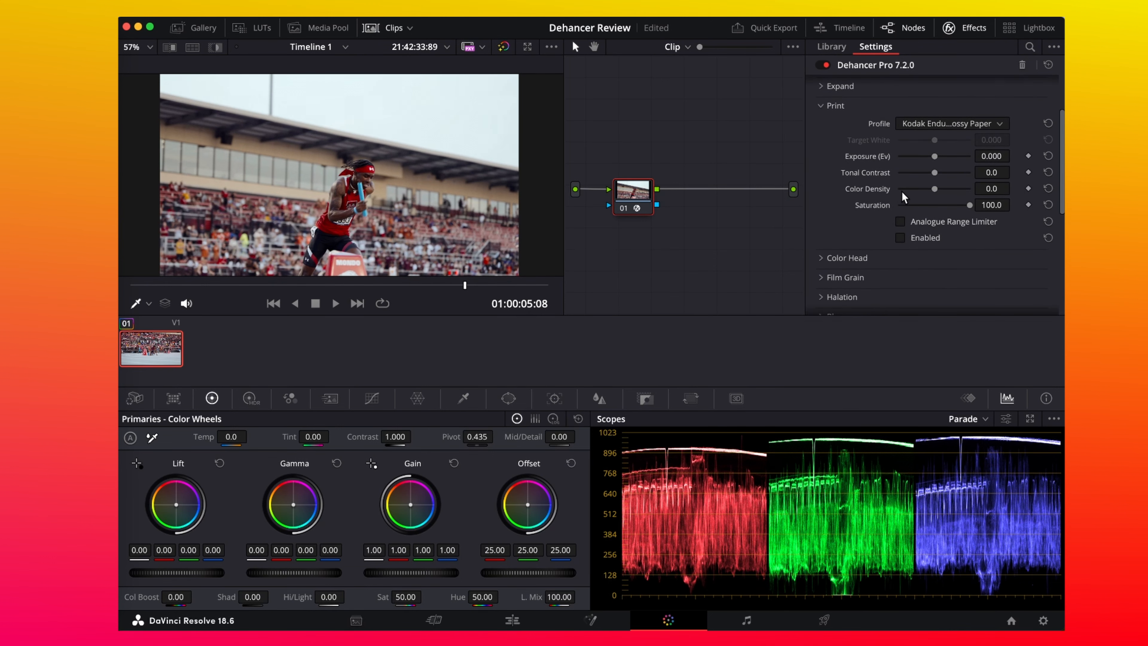
Step: Compare the frame with Print enabled and disabled
click(914, 237)
click(915, 236)
click(916, 238)
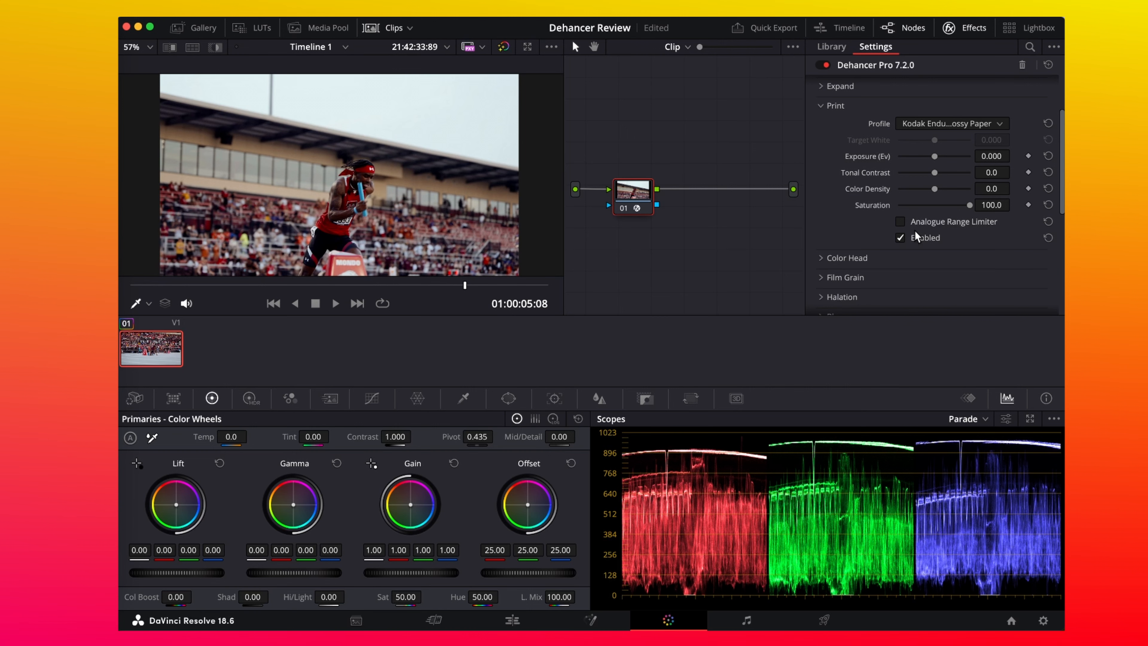
click(916, 238)
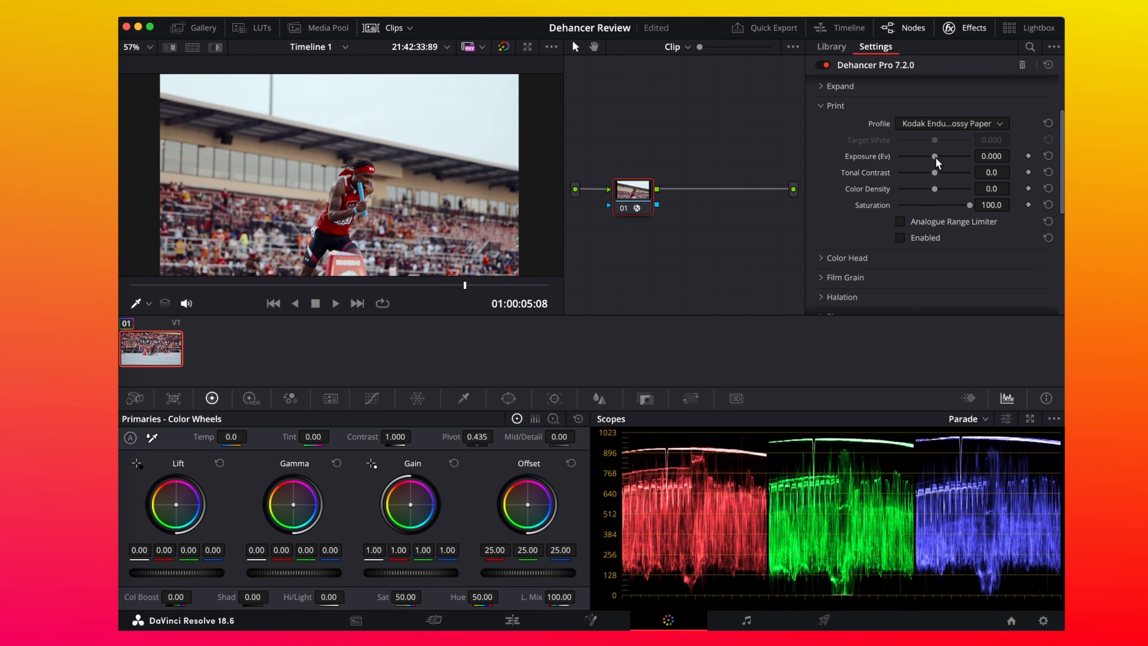
Step: Raise the Print group's Exposure to 0.687 and enable Print
drag(935, 157, 942, 158)
click(929, 237)
click(942, 160)
Step: Try the Cineon Film Log print profile at -0.303 exposure and the Fujifilm 3513 Print film profile at 0.192
click(945, 125)
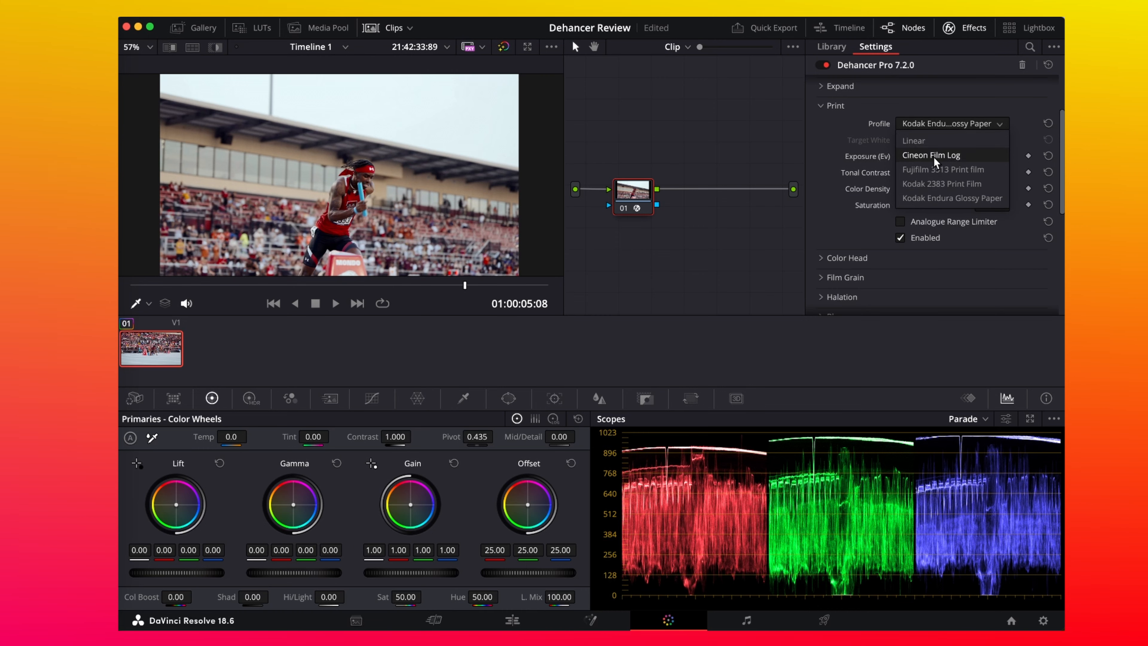
click(934, 154)
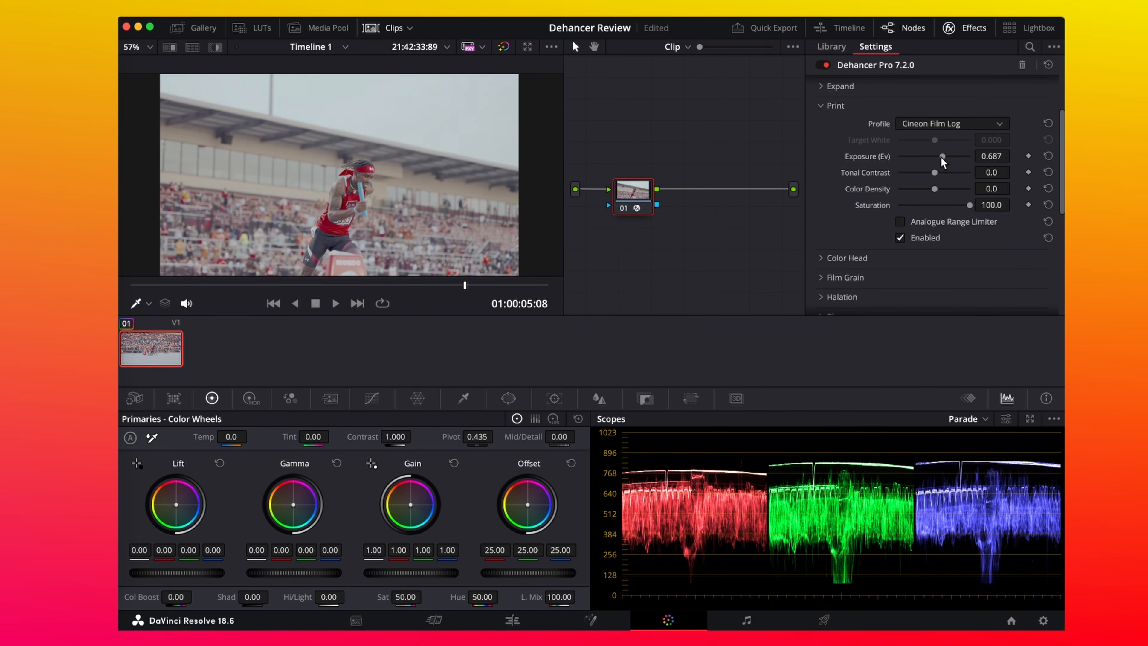
drag(941, 158, 931, 164)
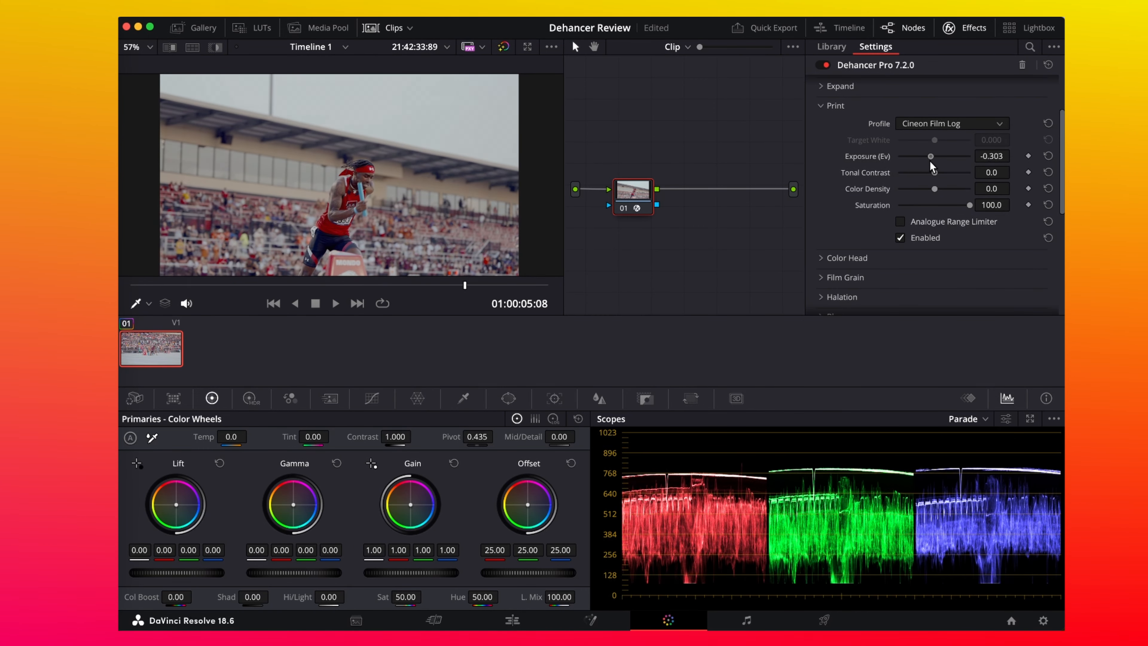
click(951, 125)
click(946, 166)
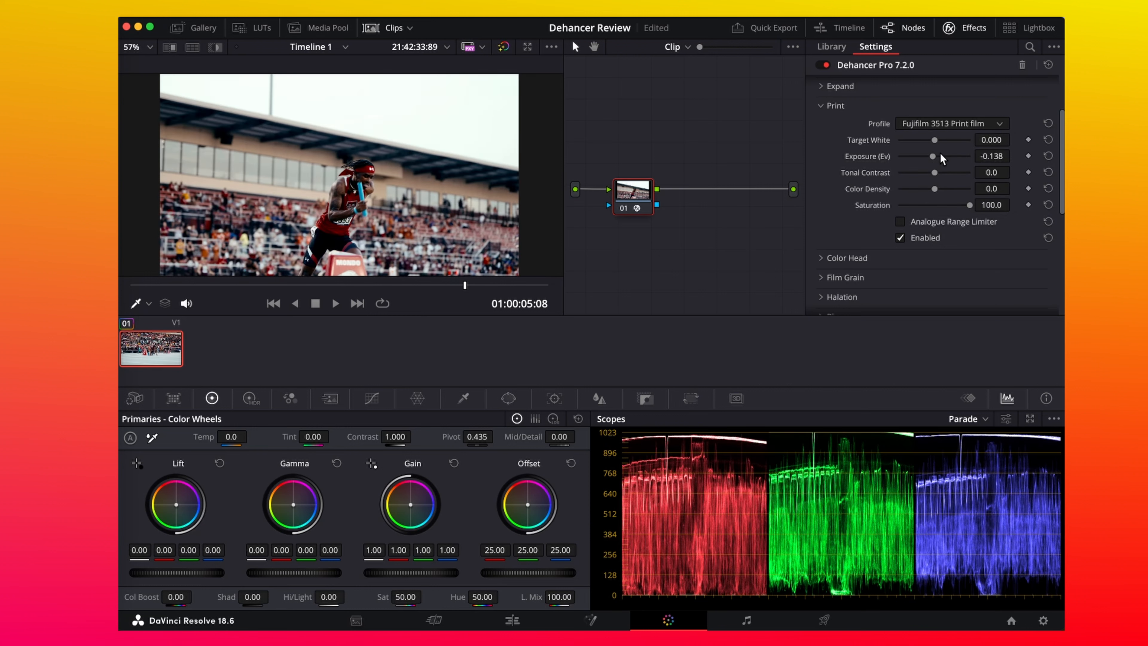
click(938, 158)
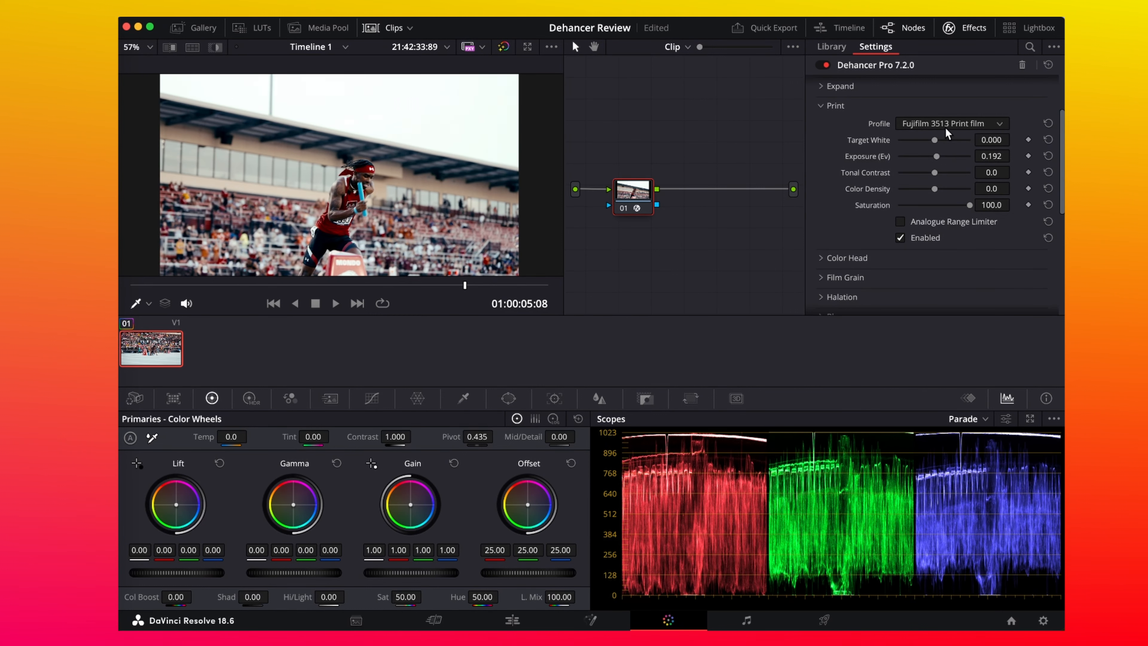
Step: Set the Print profile to Kodak Endura Glossy Paper and its Exposure to 0.522
click(946, 126)
click(939, 196)
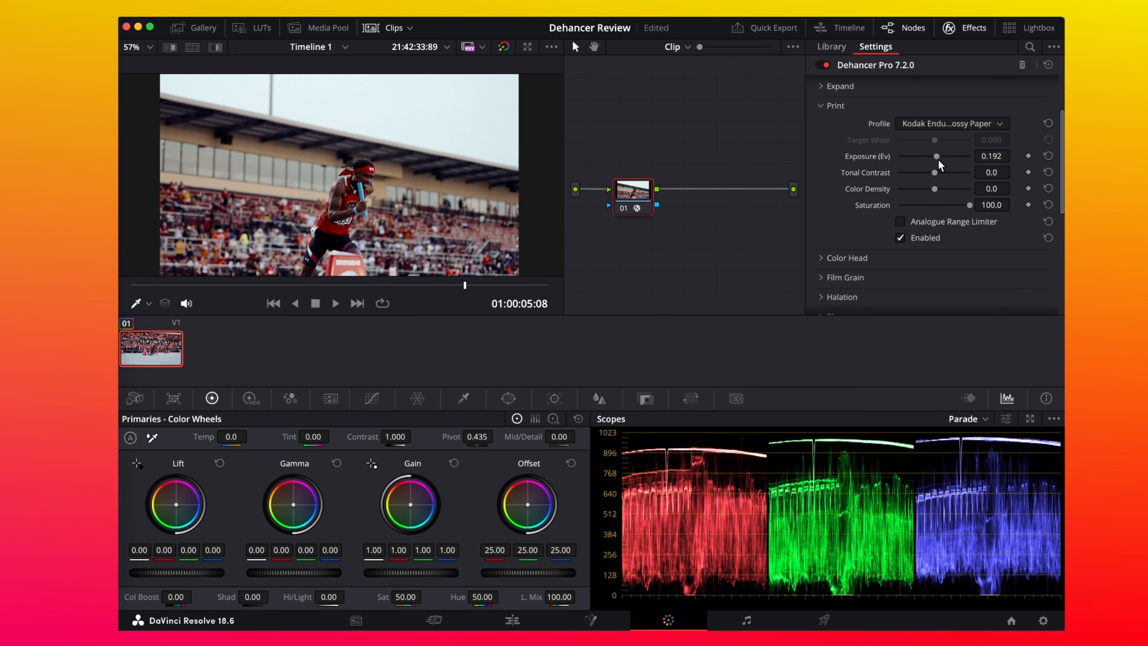
drag(938, 159, 939, 158)
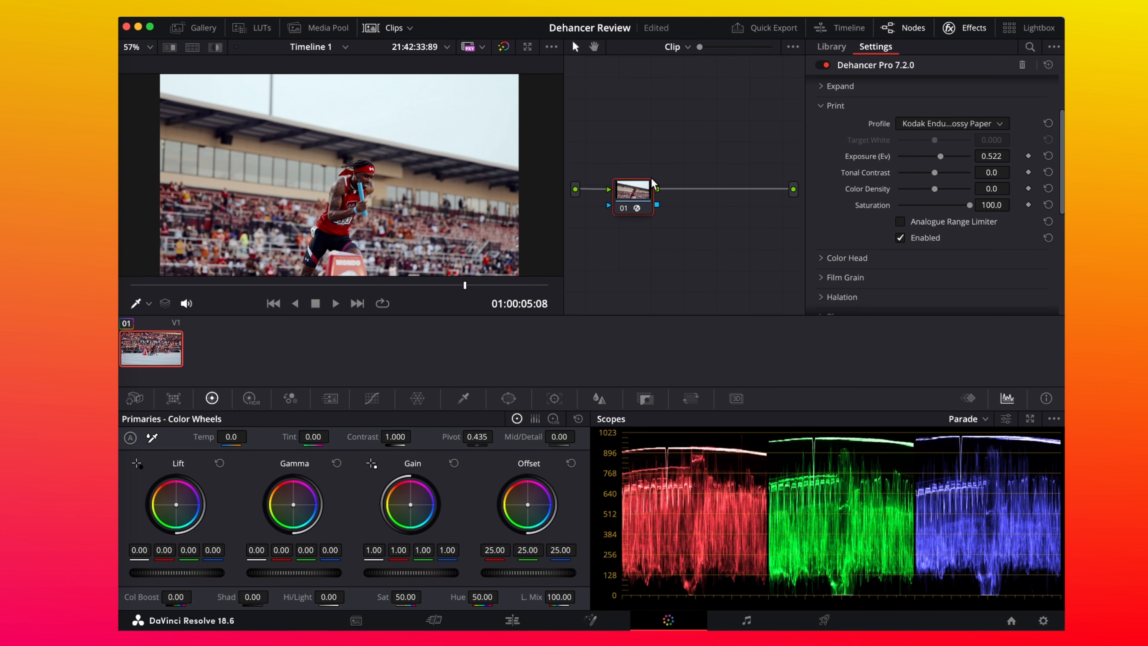
Step: Add a serial node after the Dehancer node and apply the Sony SLog3 to Rec709 LUT to it
key(alt+s)
click(253, 27)
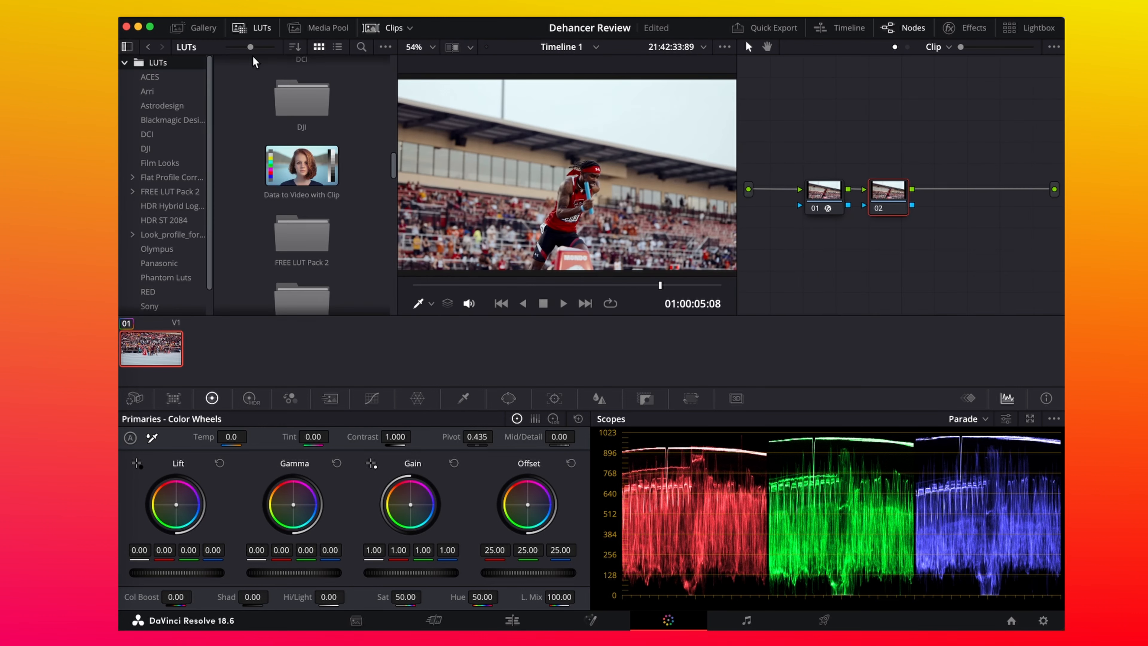
scroll(245, 212, down, 6)
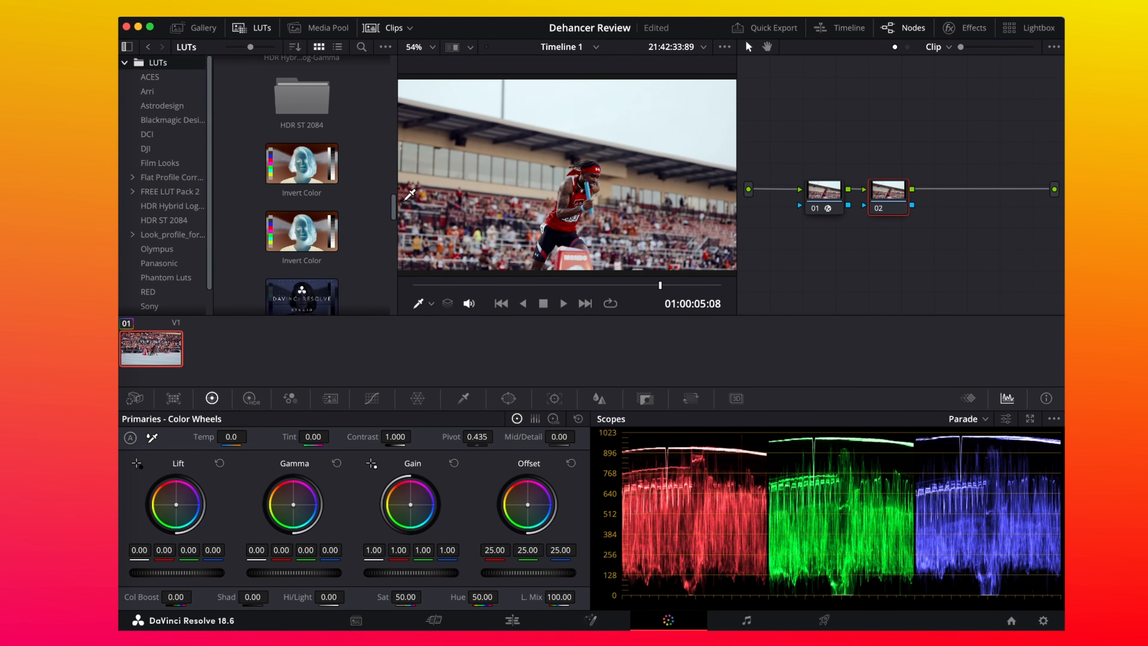
drag(395, 213, 400, 317)
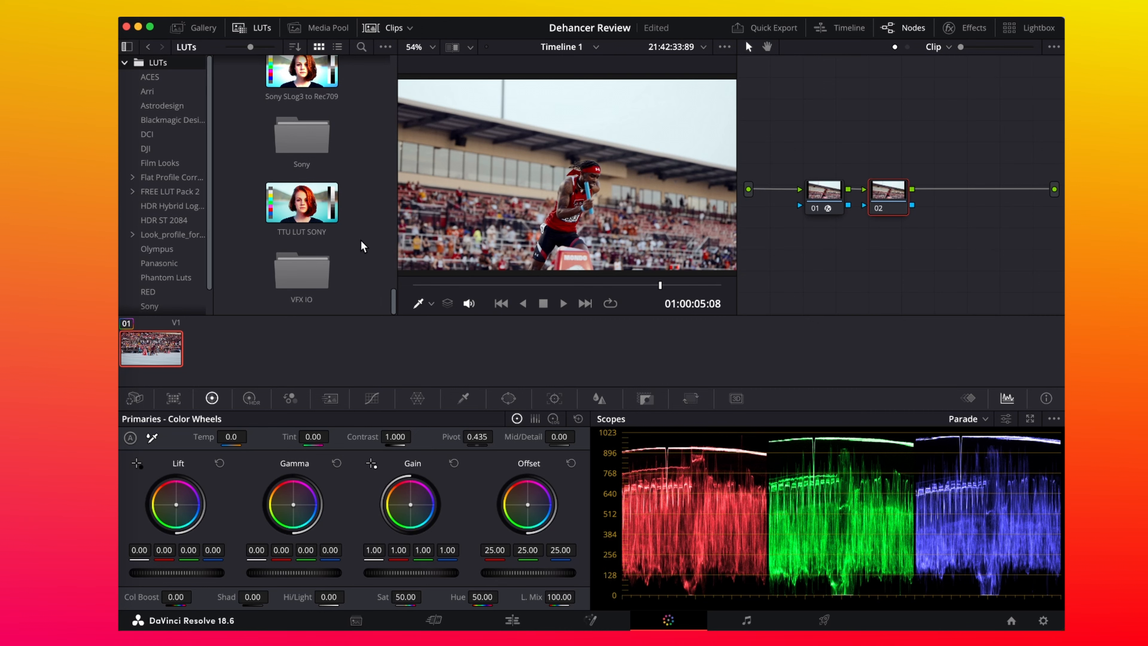
scroll(362, 226, up, 3)
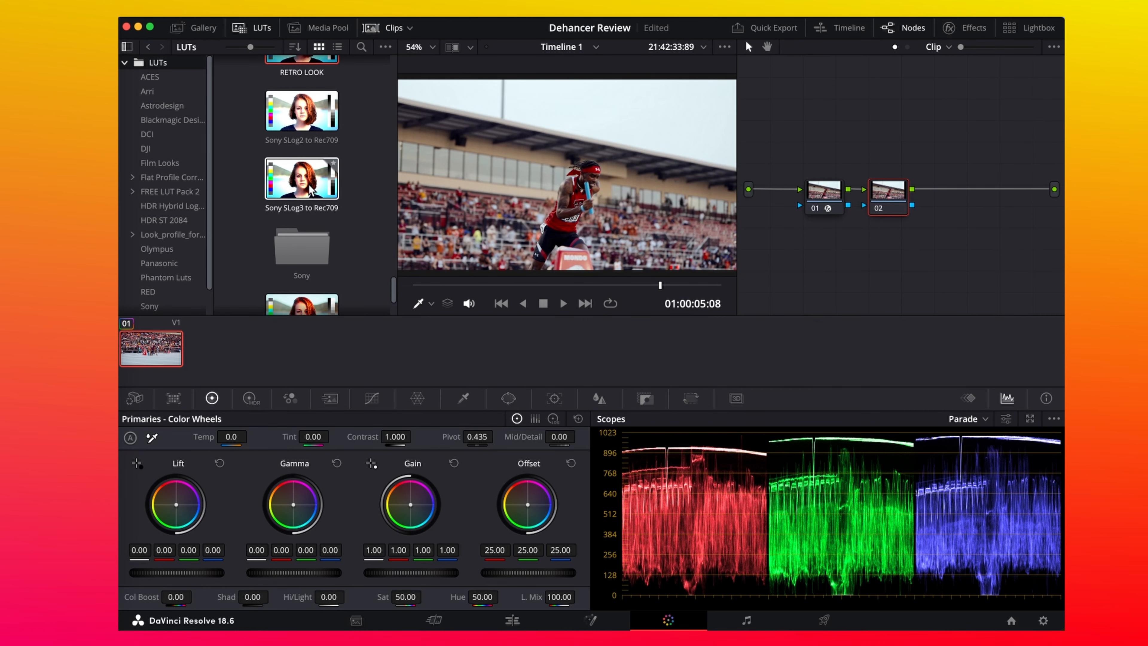
drag(296, 186, 896, 206)
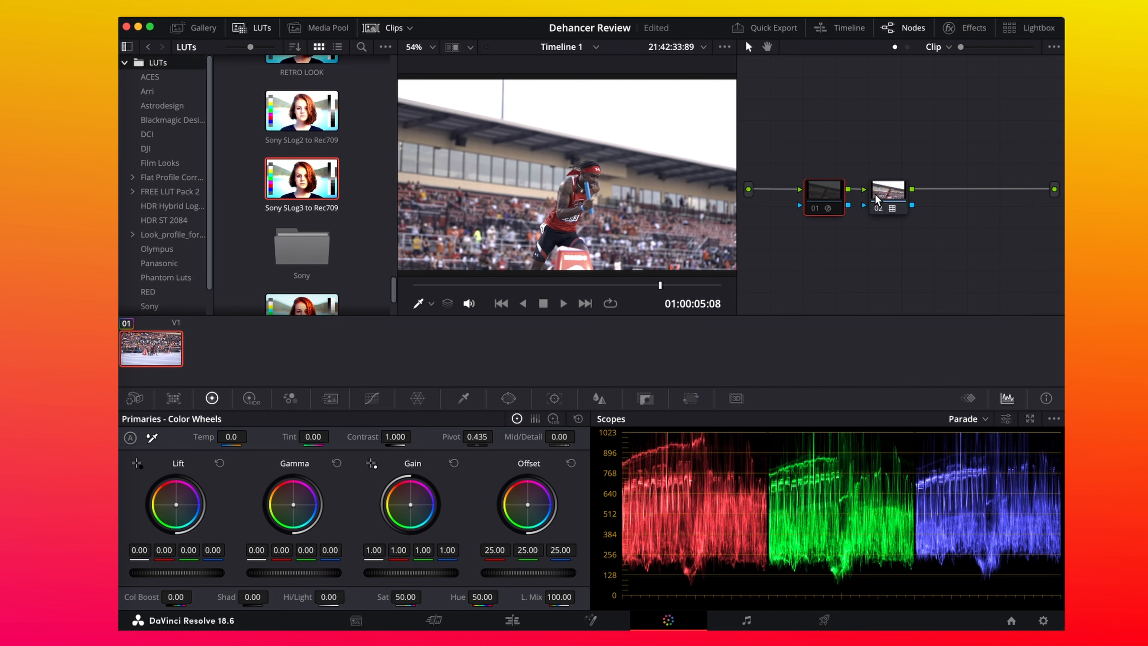
Step: Compare the LUT-only frame with the Dehancer-only frame by toggling both nodes, leaving only the Dehancer node enabled
scroll(667, 213, down, 2)
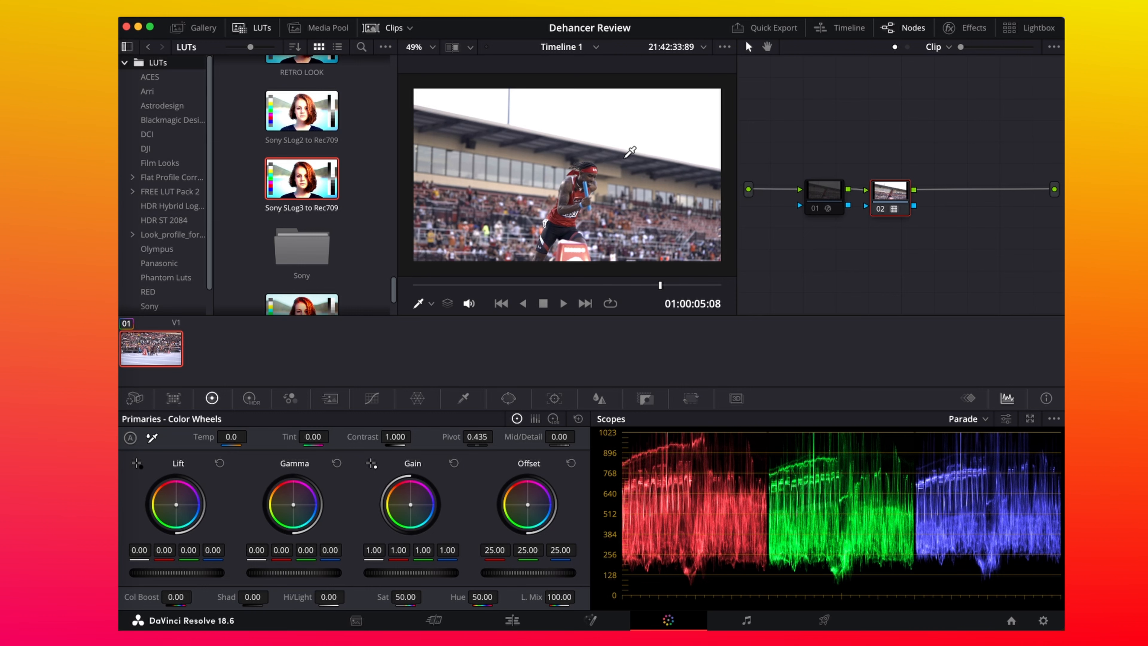
click(883, 210)
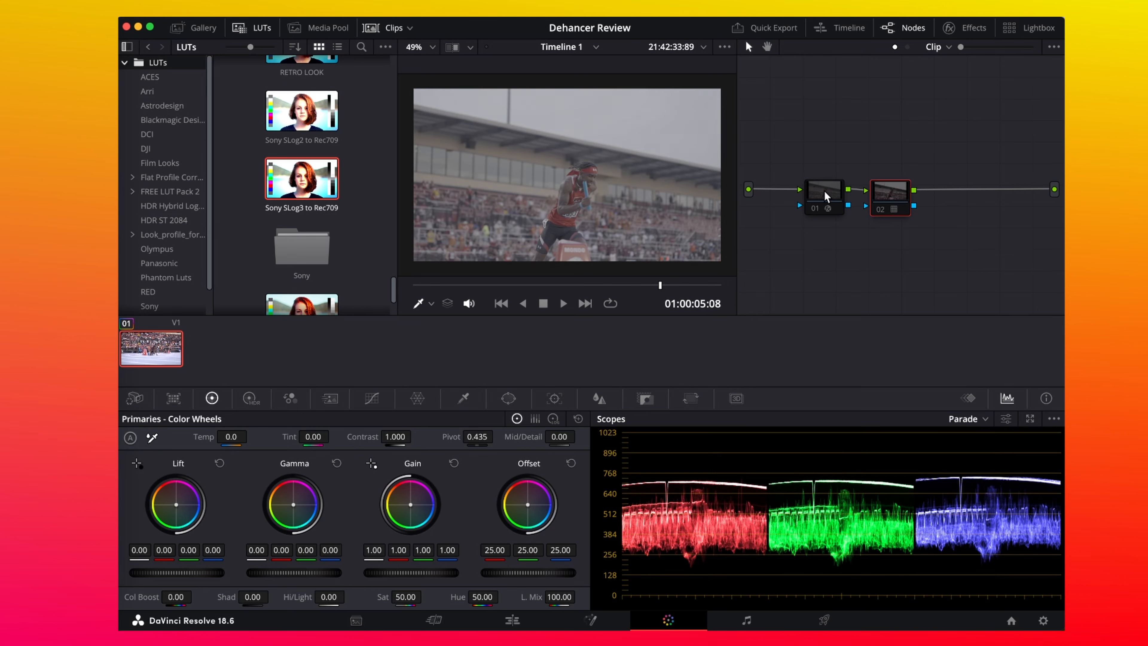
click(814, 208)
scroll(601, 186, up, 4)
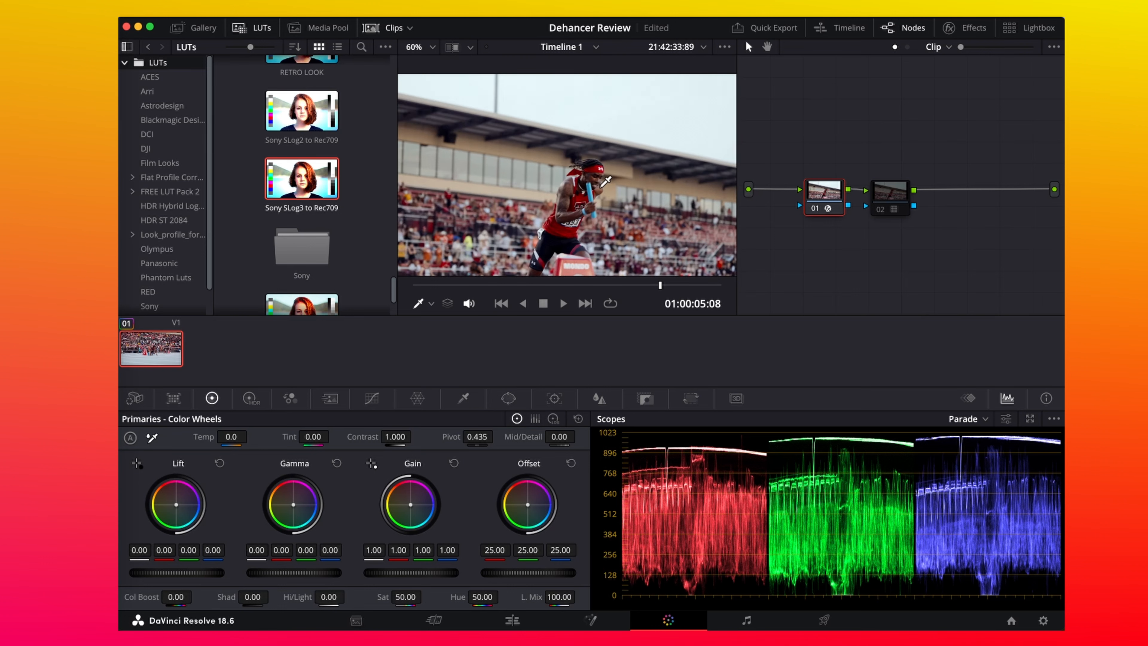
scroll(641, 206, up, 1)
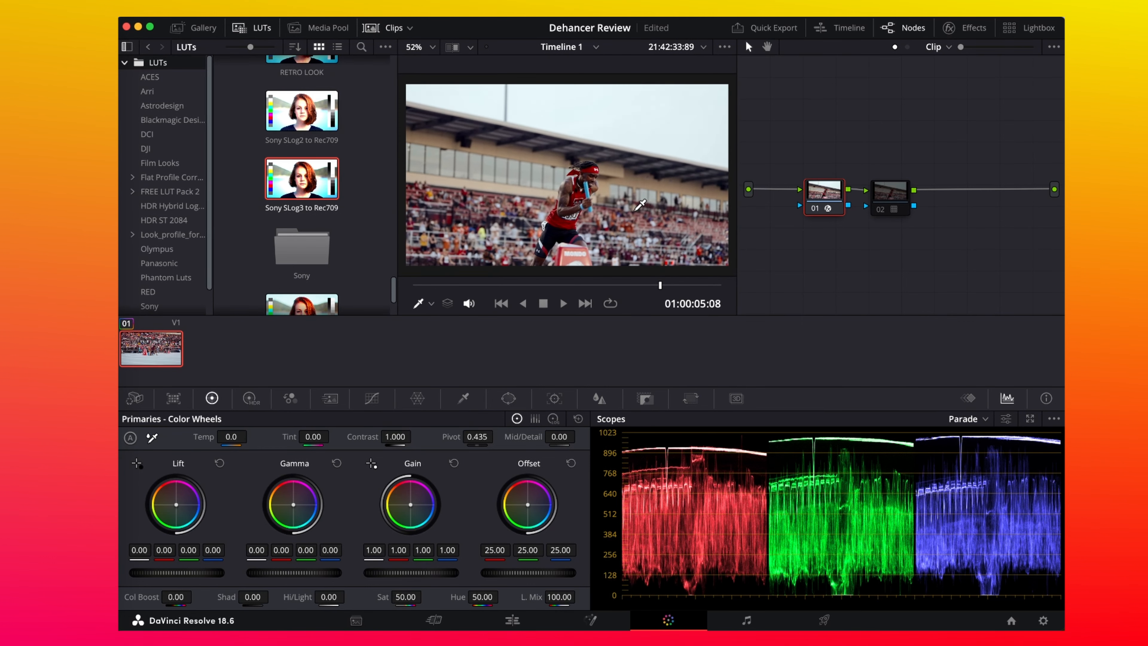
click(893, 190)
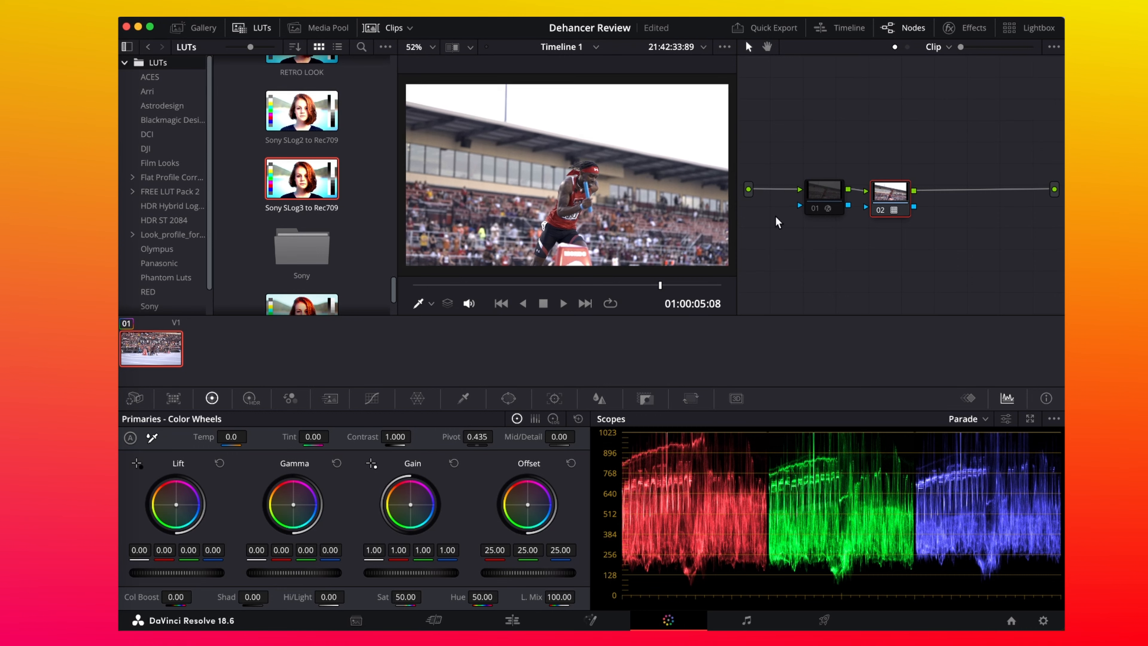
click(837, 198)
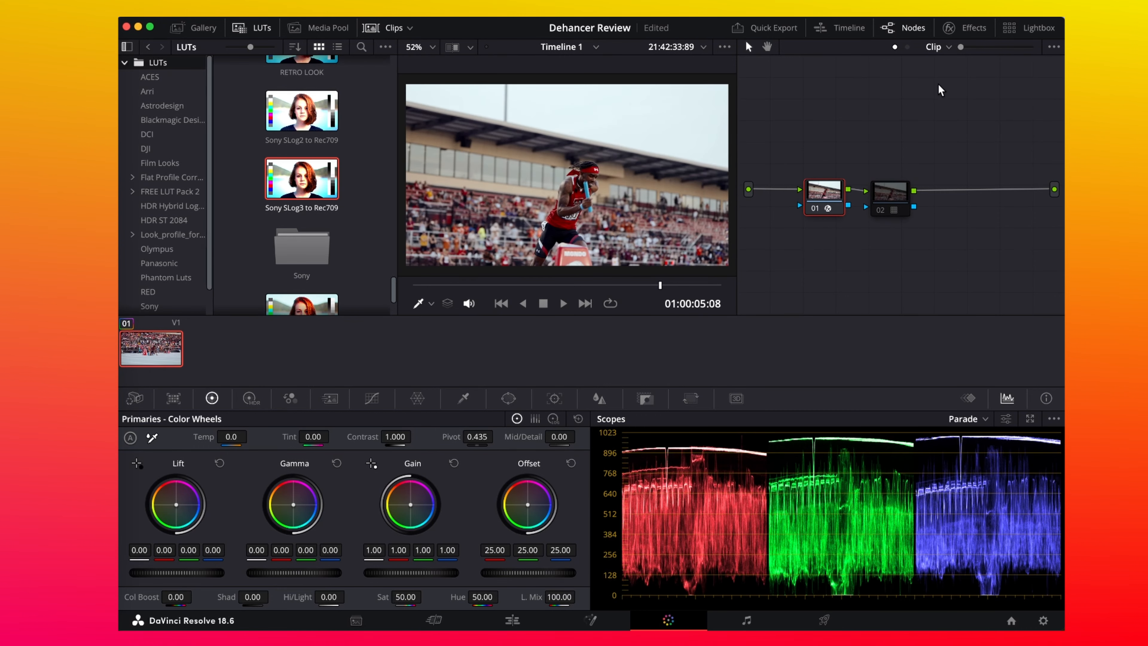
Step: Reopen the Dehancer settings and set Print's Tonal Contrast to -7.8 and Color Density to 15.6
click(962, 28)
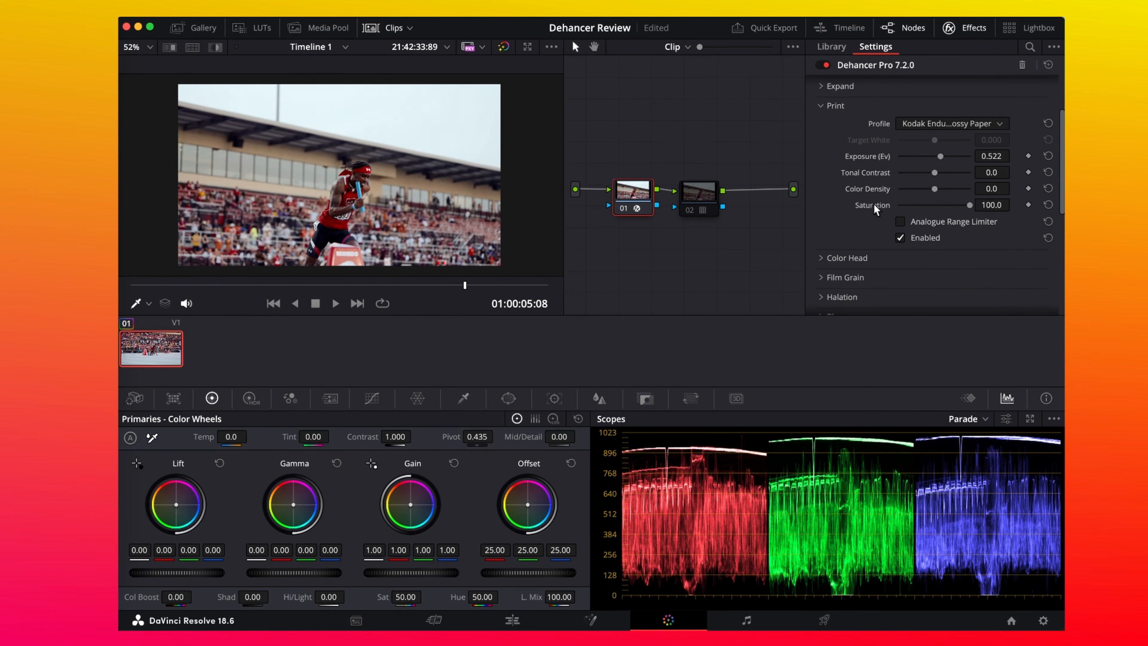
mouse_move(933, 189)
mouse_down()
mouse_move(967, 191)
mouse_move(925, 190)
mouse_move(967, 189)
mouse_move(928, 189)
mouse_move(939, 190)
mouse_move(929, 173)
mouse_up()
scroll(318, 171, up, 5)
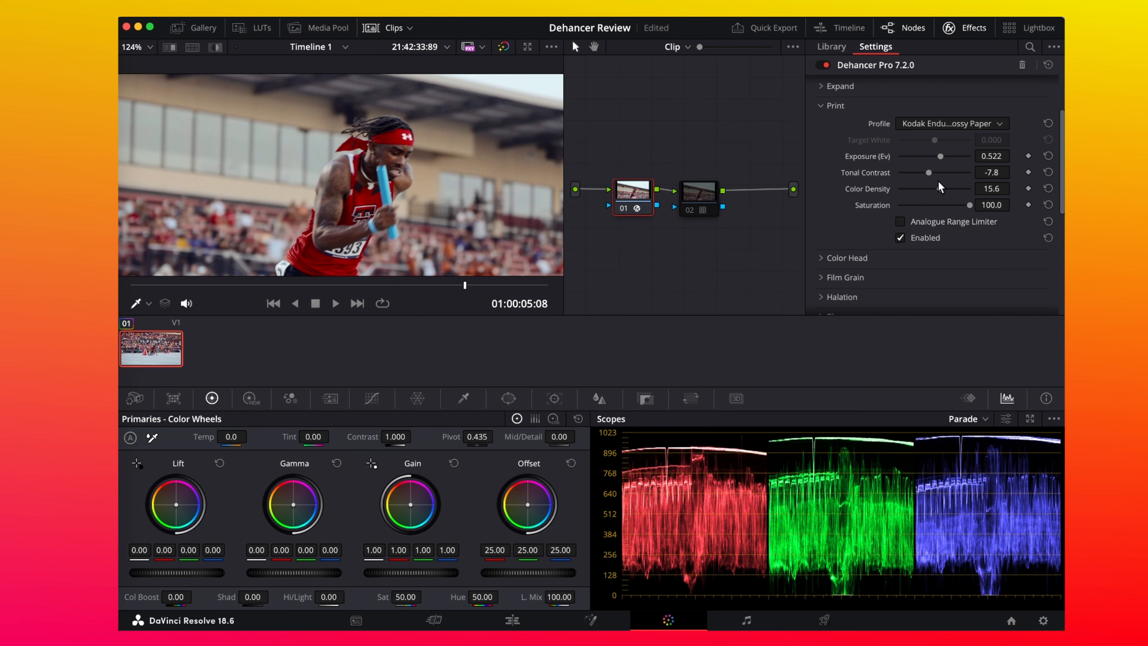
Step: Fine-tune Print's Tonal Contrast to 0.4 and collapse the Print group
drag(930, 174, 930, 177)
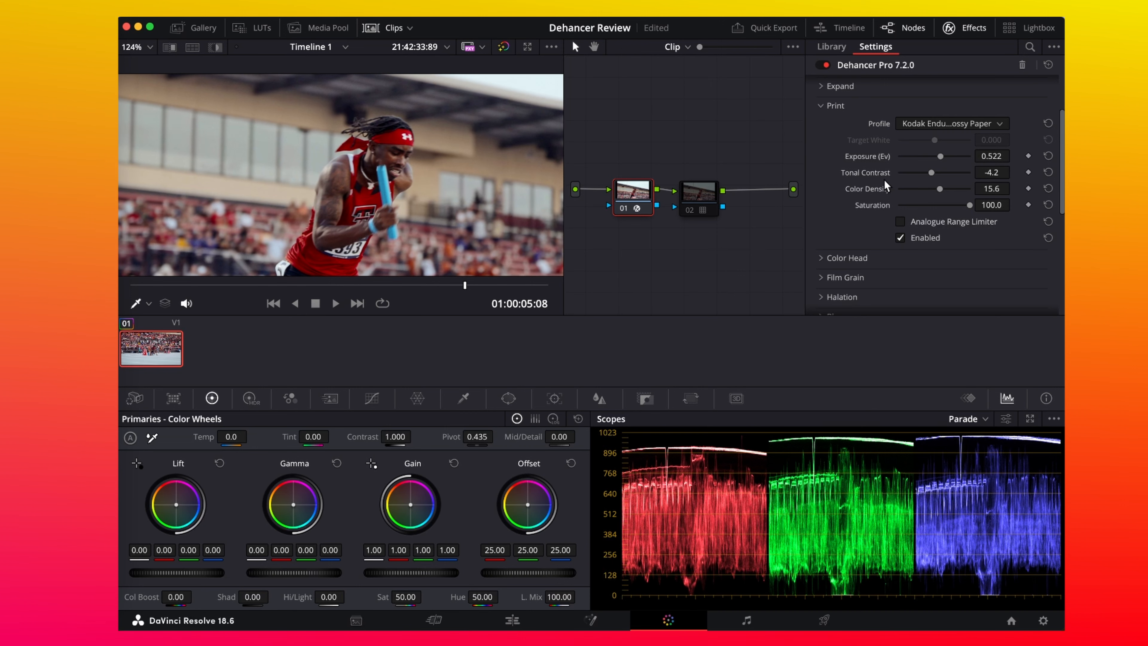
scroll(510, 166, down, 2)
scroll(510, 166, down, 3)
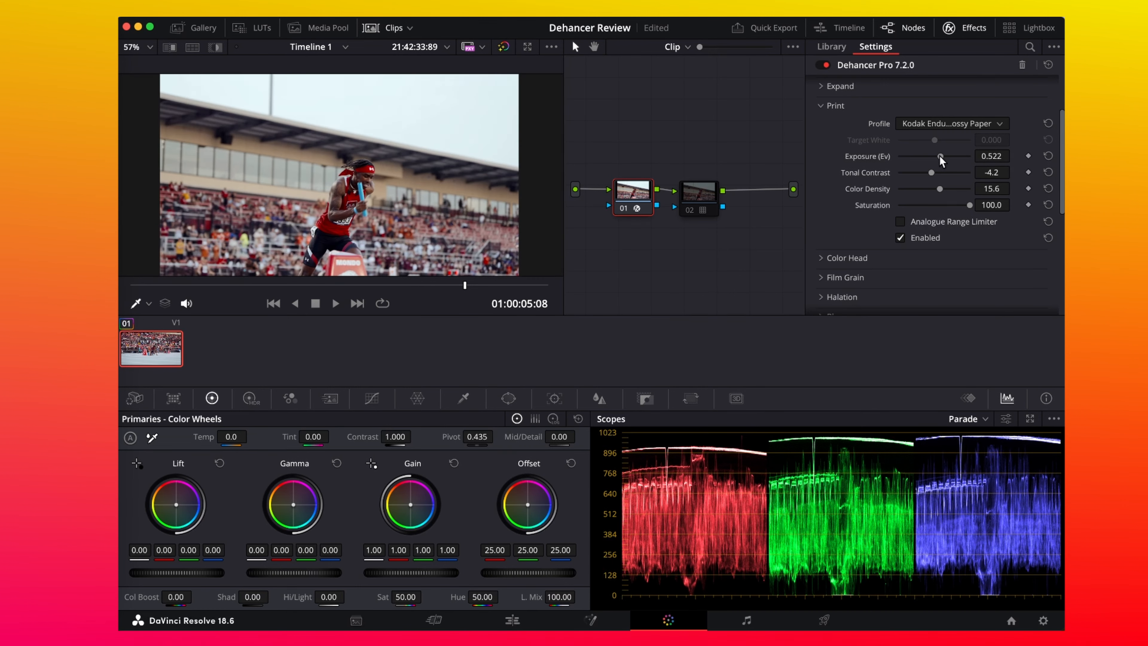
drag(939, 155, 934, 172)
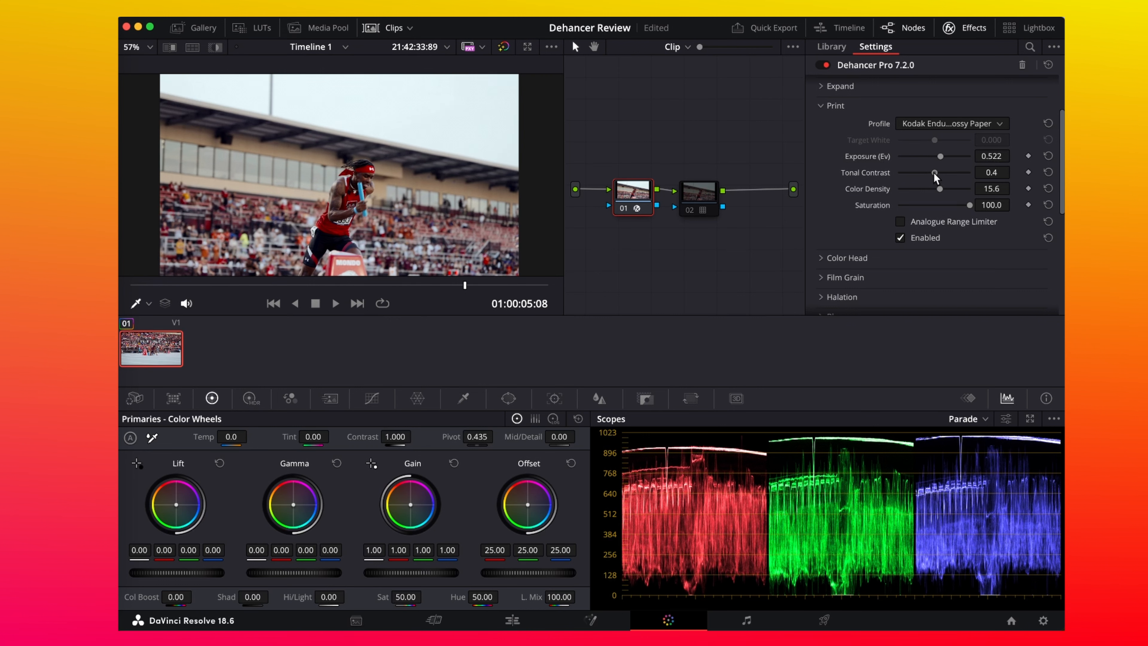
click(839, 109)
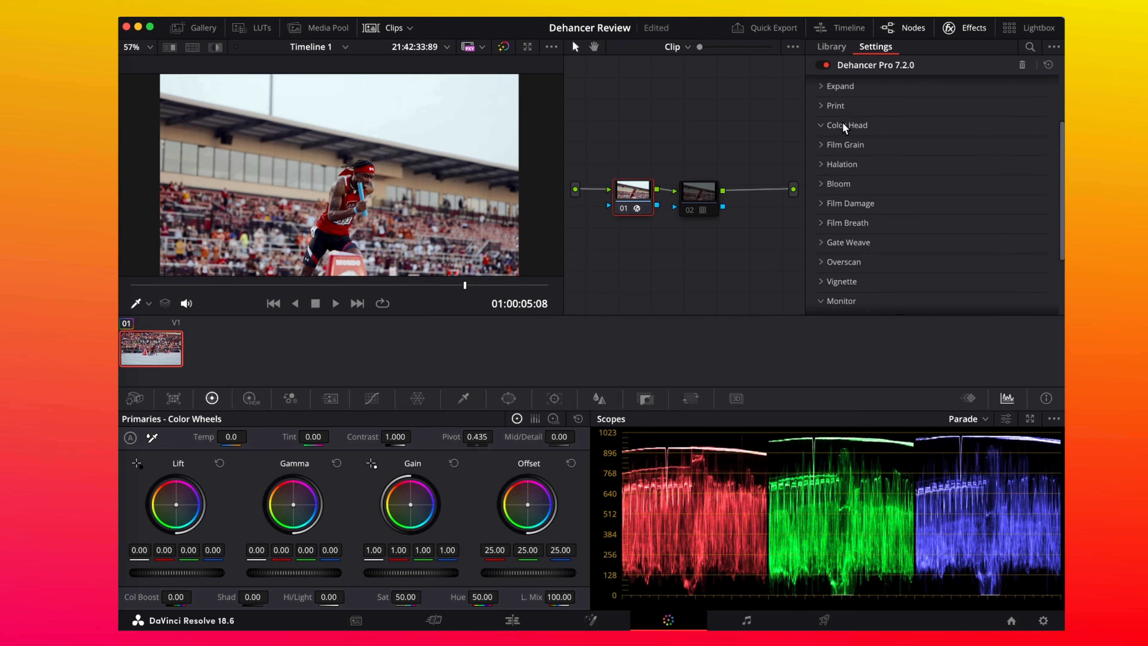
Step: Expand and enable Color Head, and set its Yellow - Blue balance to -2.3
click(843, 124)
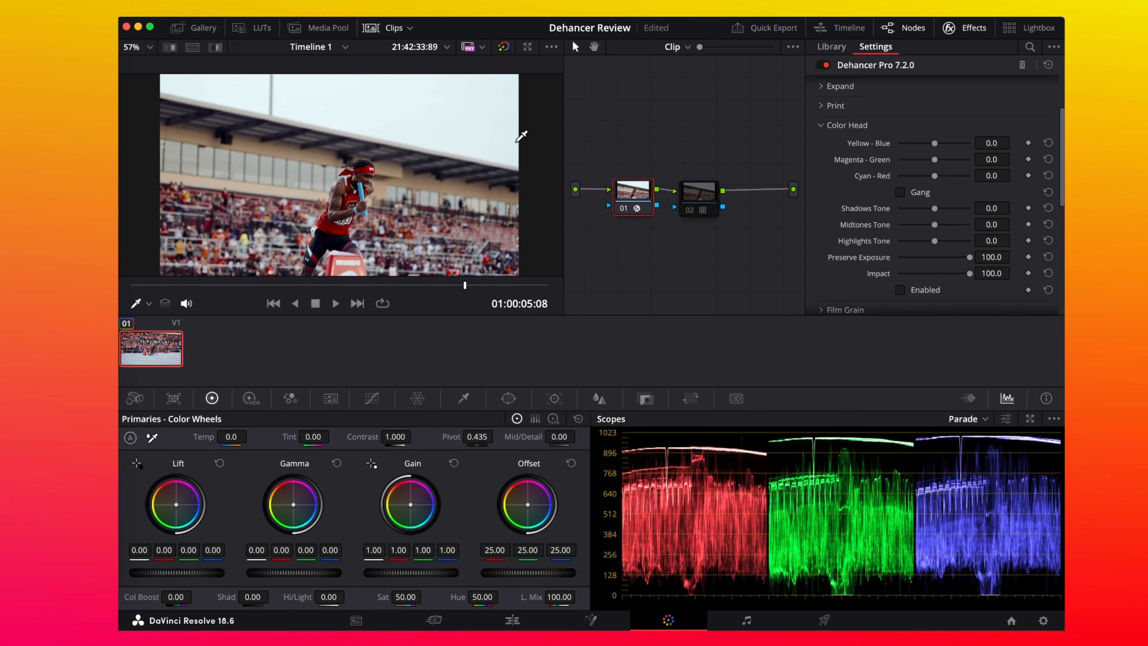
scroll(369, 159, down, 2)
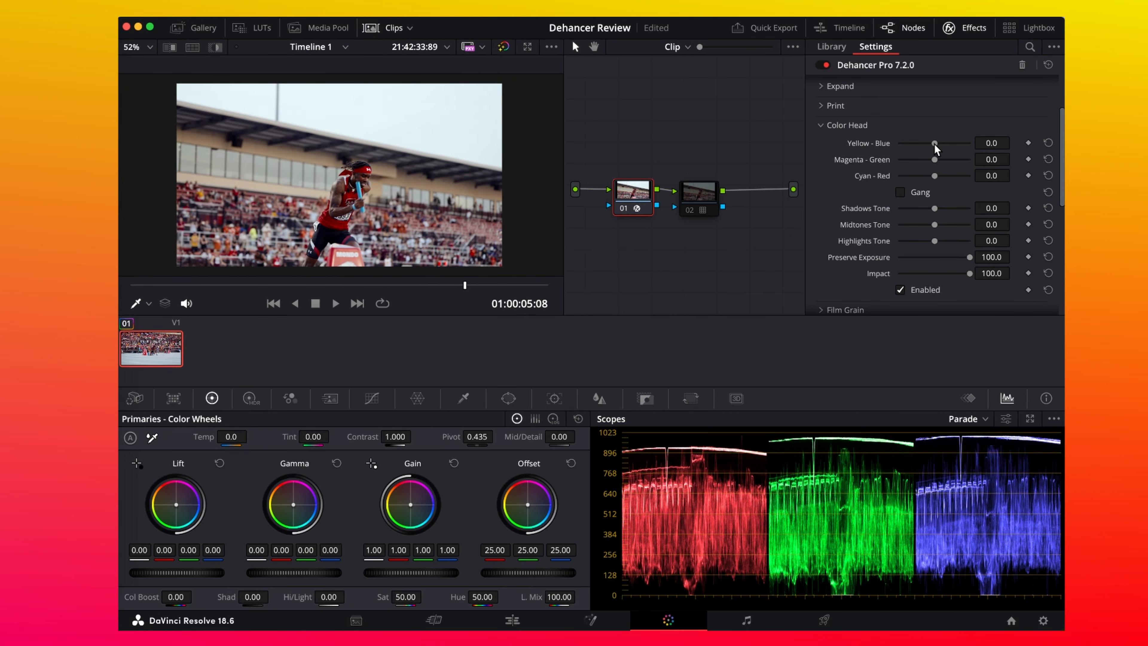
mouse_move(935, 144)
mouse_down()
mouse_move(945, 144)
mouse_move(933, 146)
mouse_up()
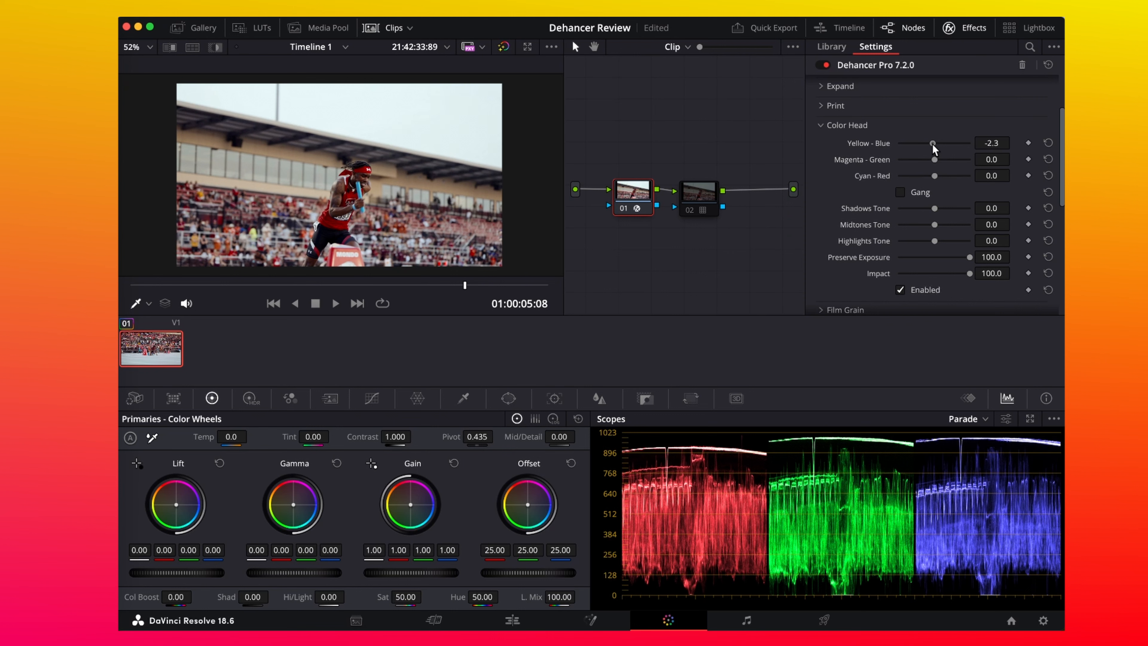
Step: Look through the hue-based curve modes and return to the Primaries color wheels
click(368, 398)
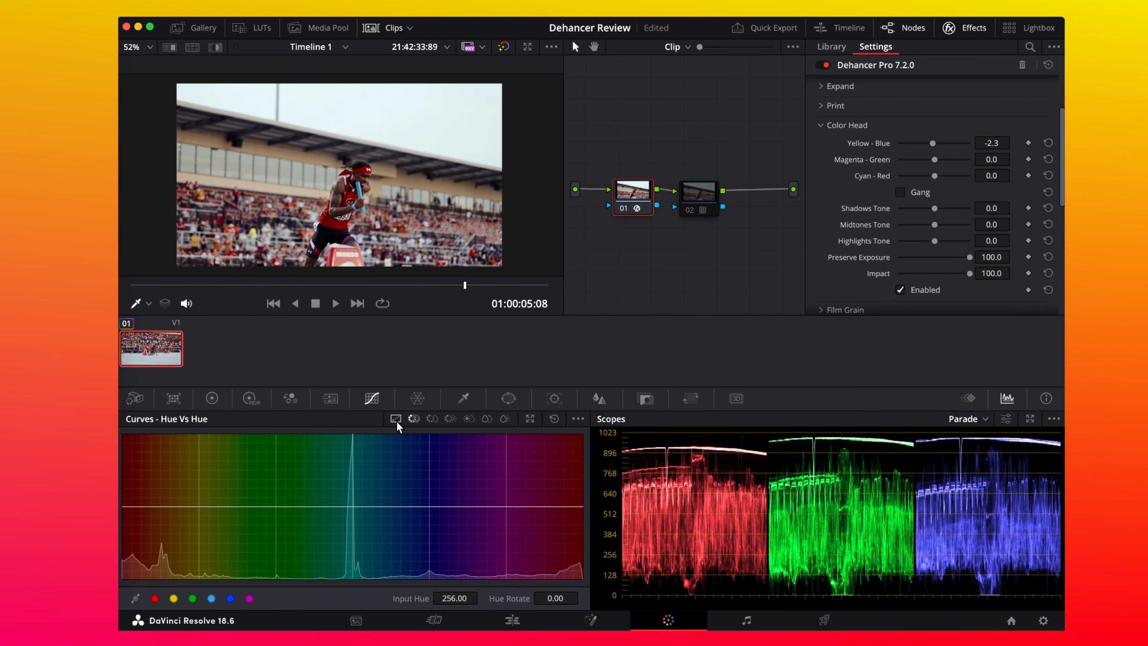
click(430, 418)
click(450, 419)
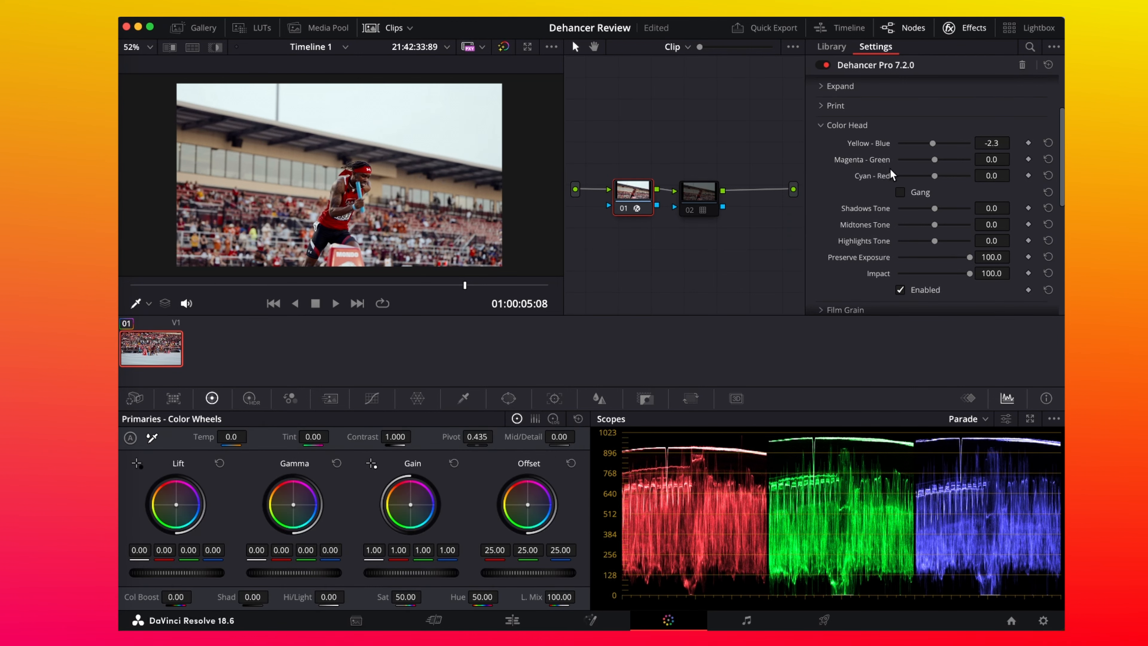
Step: Try Color Head with Yellow - Blue at -1.4 and Magenta - Green at 0.4, and reset both to zero
drag(934, 149, 934, 150)
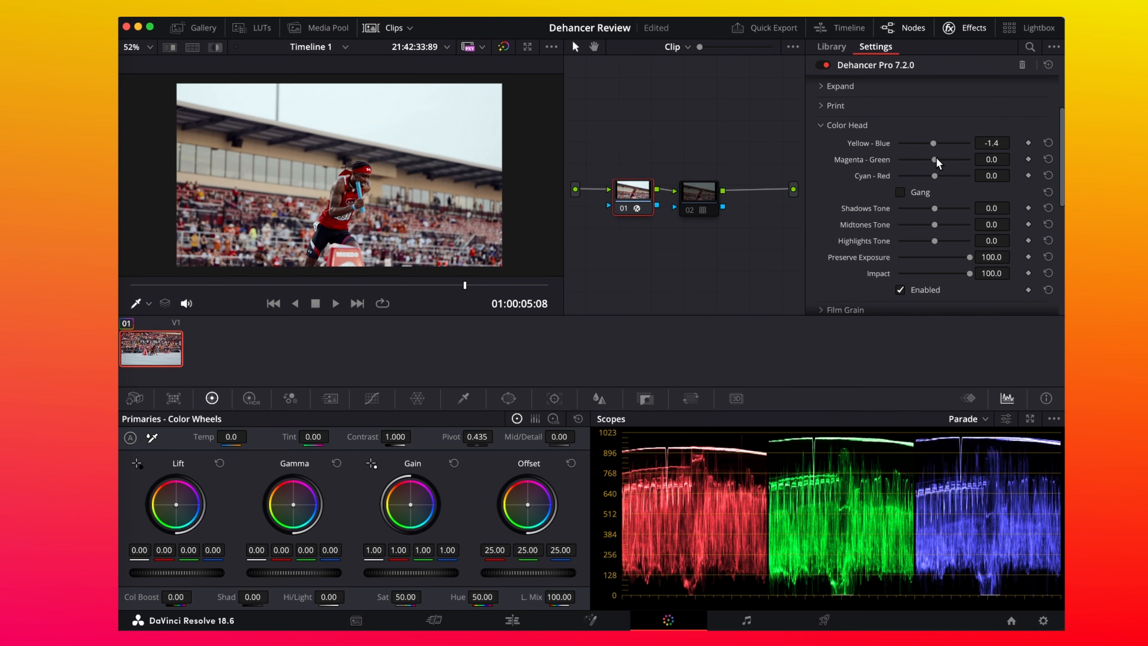
drag(937, 157, 933, 158)
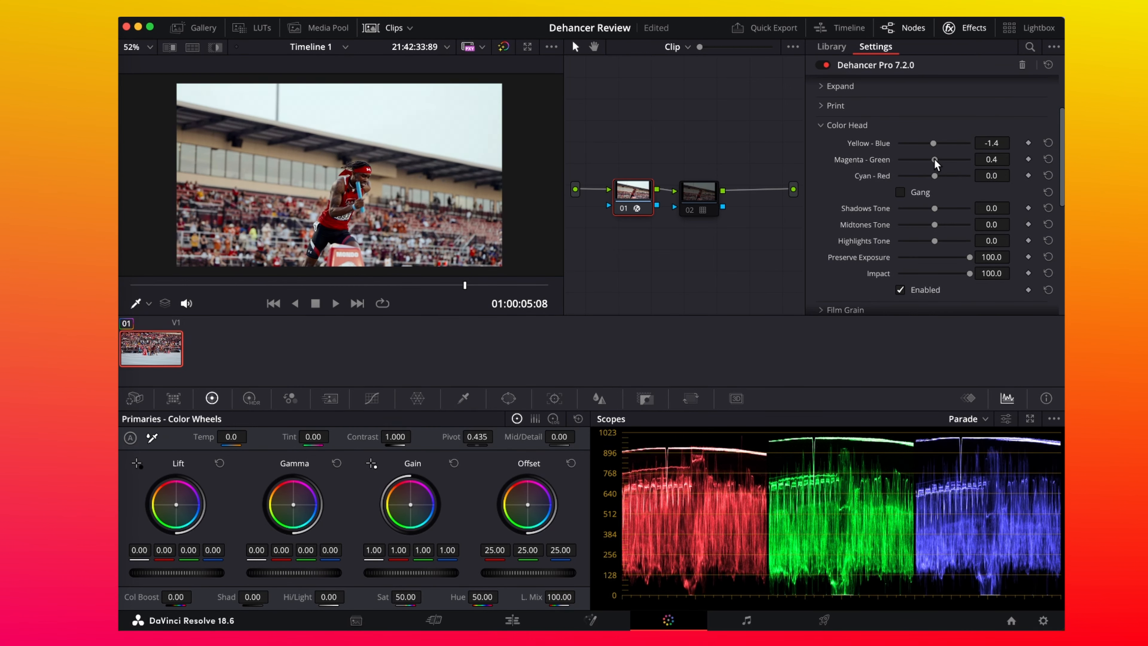
scroll(375, 134, up, 4)
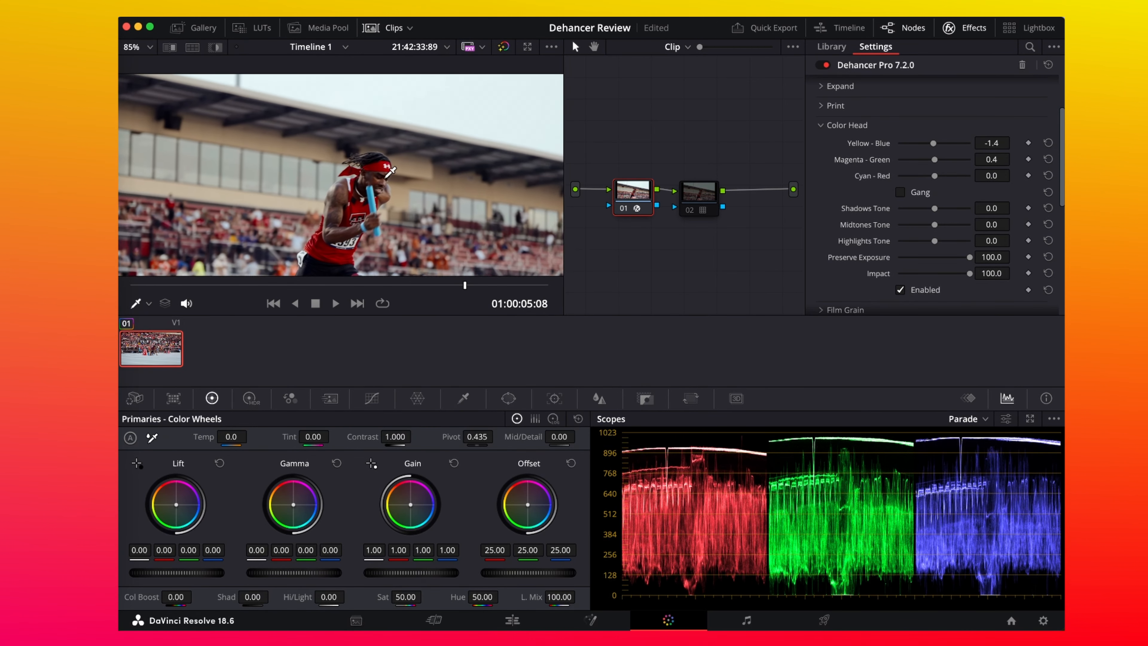
double_click(876, 157)
double_click(875, 142)
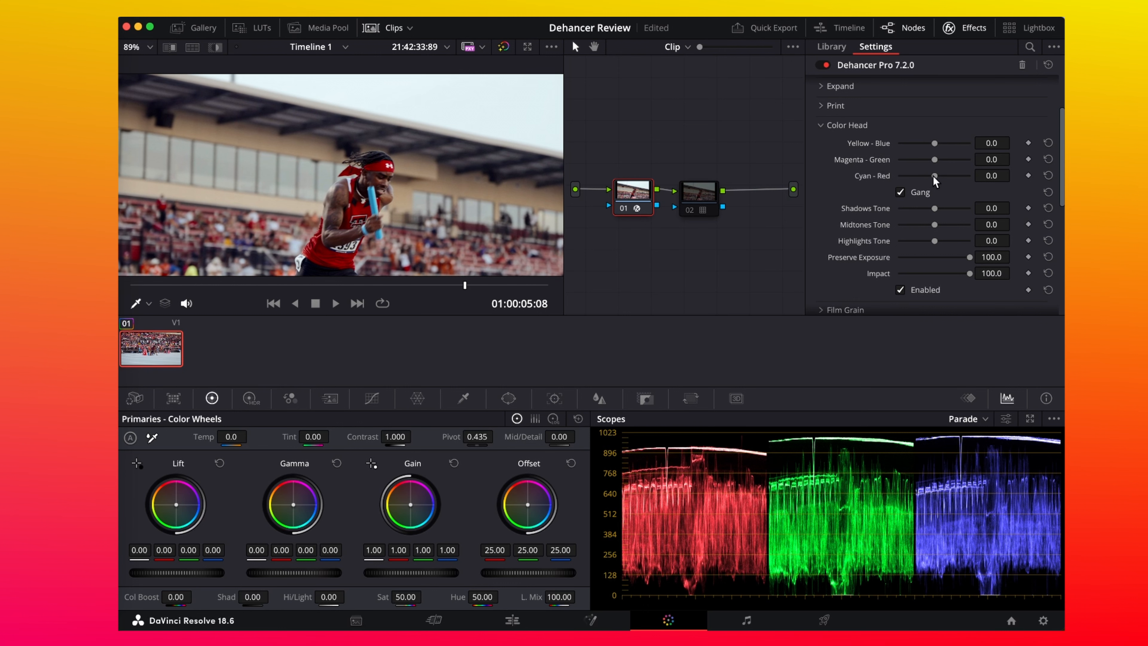
Step: Try a ganged Color Head adjustment, reset it, and with Gang off set Yellow - Blue to -0.4 and Magenta - Green to -1.4
mouse_move(934, 176)
mouse_down()
mouse_move(923, 177)
mouse_move(934, 178)
mouse_up()
double_click(871, 168)
drag(935, 143, 933, 158)
scroll(407, 192, down, 3)
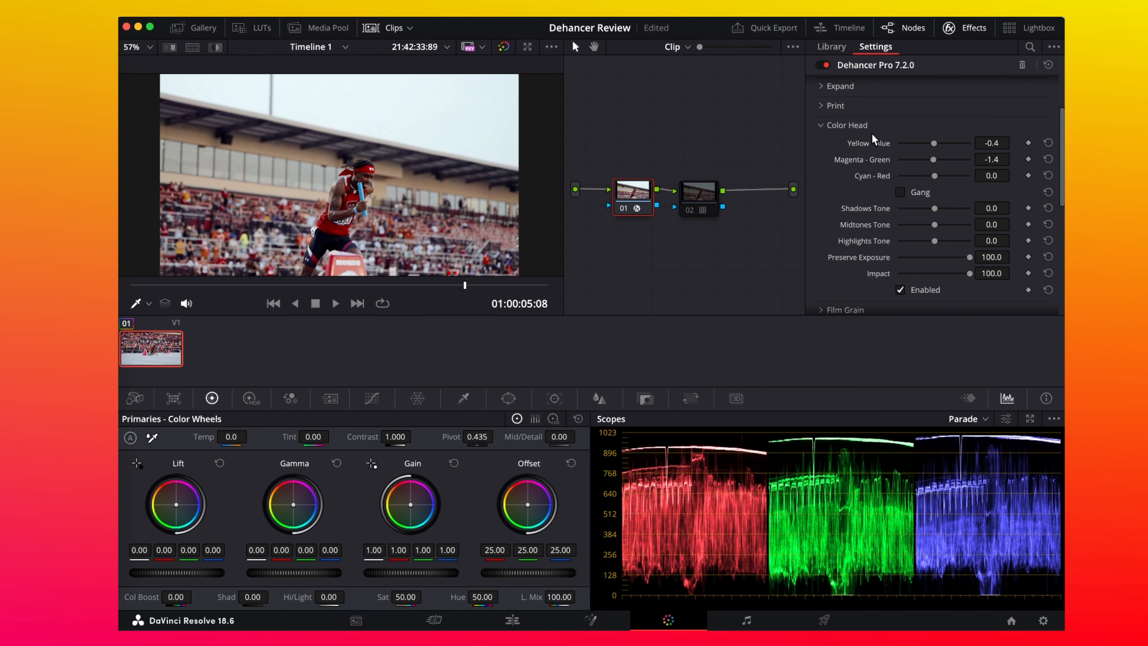
Step: Set Color Head's Shadows Tone to 4.6, Midtones Tone to -10.1 and Highlights Tone to -0.9, and collapse the group
scroll(932, 146, down, 4)
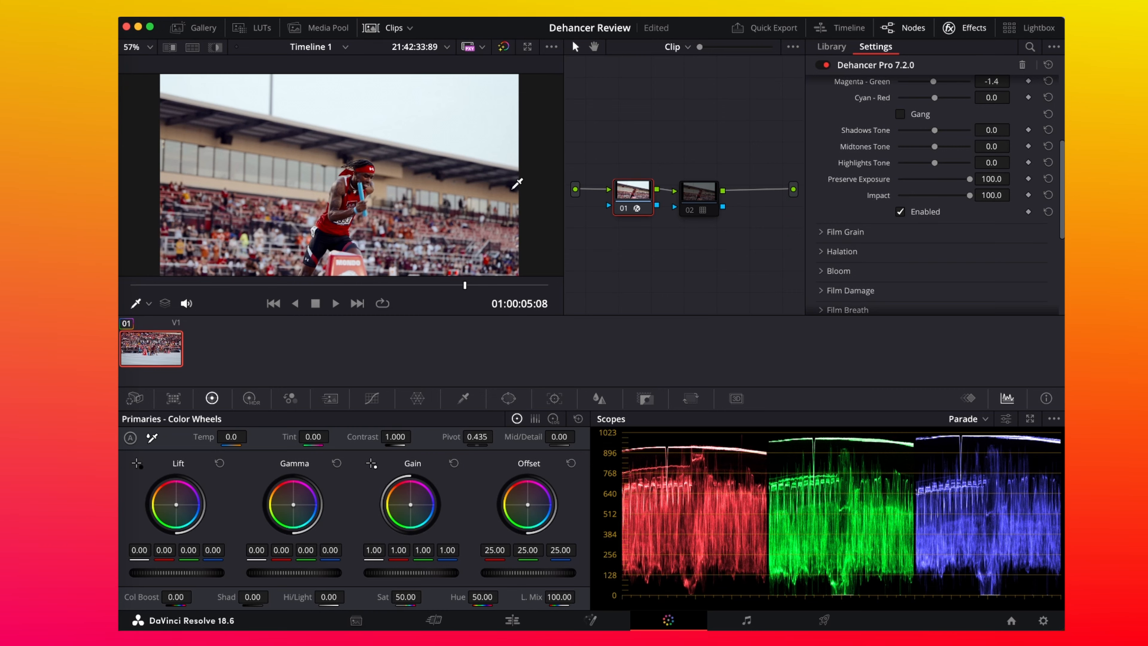
scroll(517, 183, up, 6)
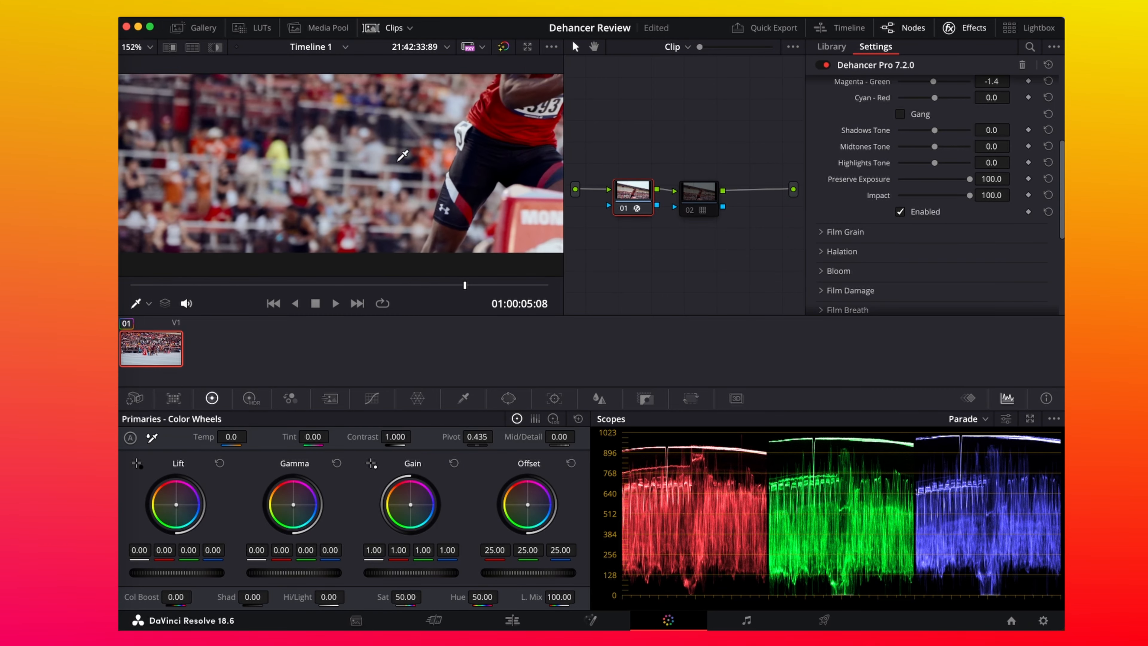
drag(498, 171, 418, 167)
drag(934, 130, 932, 154)
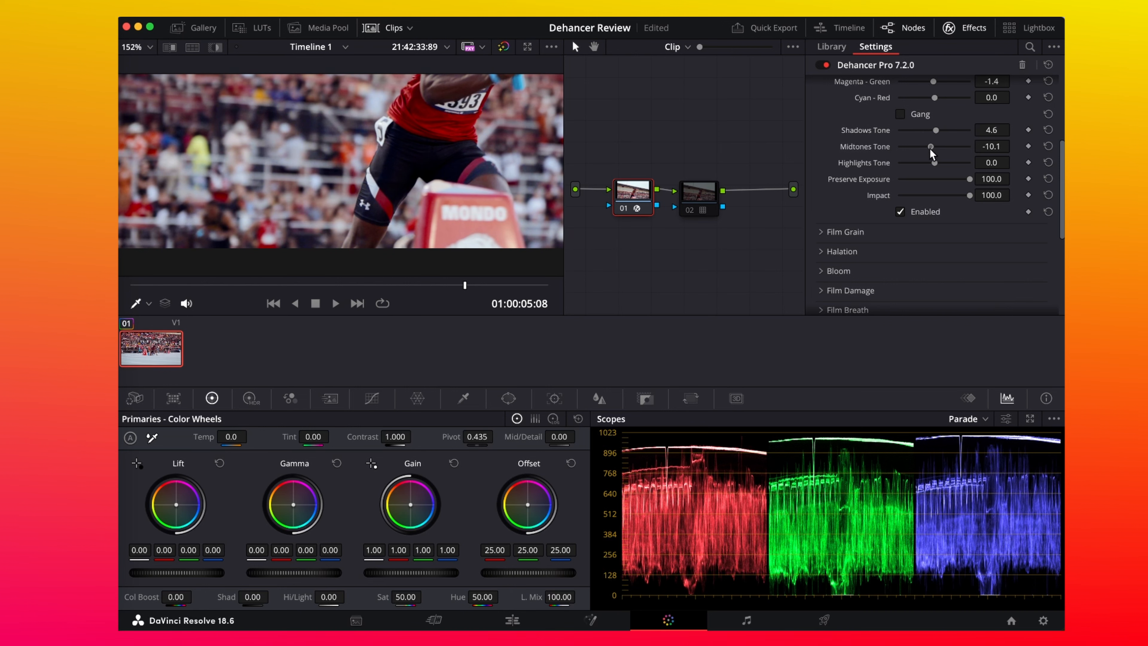
scroll(421, 162, down, 2)
scroll(424, 157, down, 4)
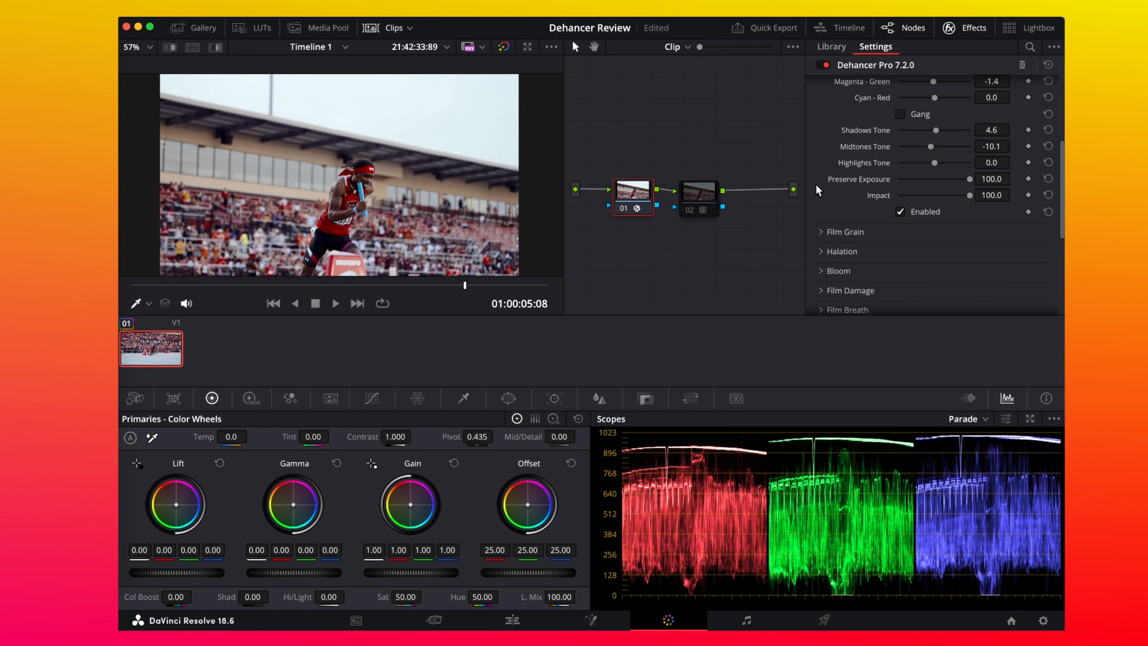
drag(933, 162, 933, 171)
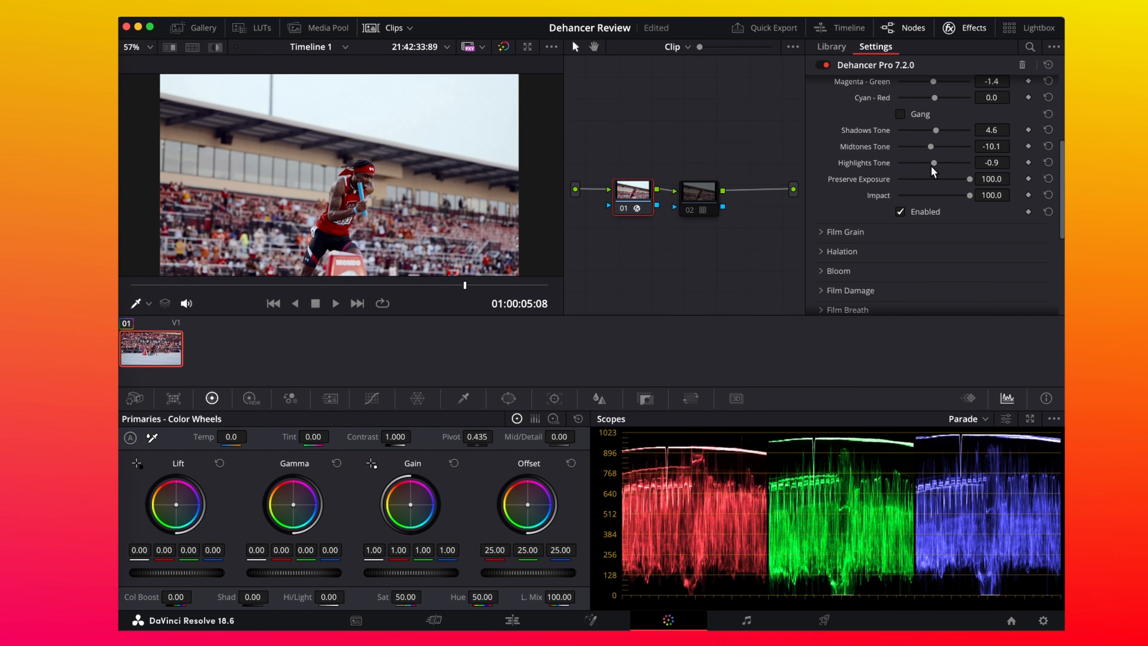
scroll(938, 186, up, 3)
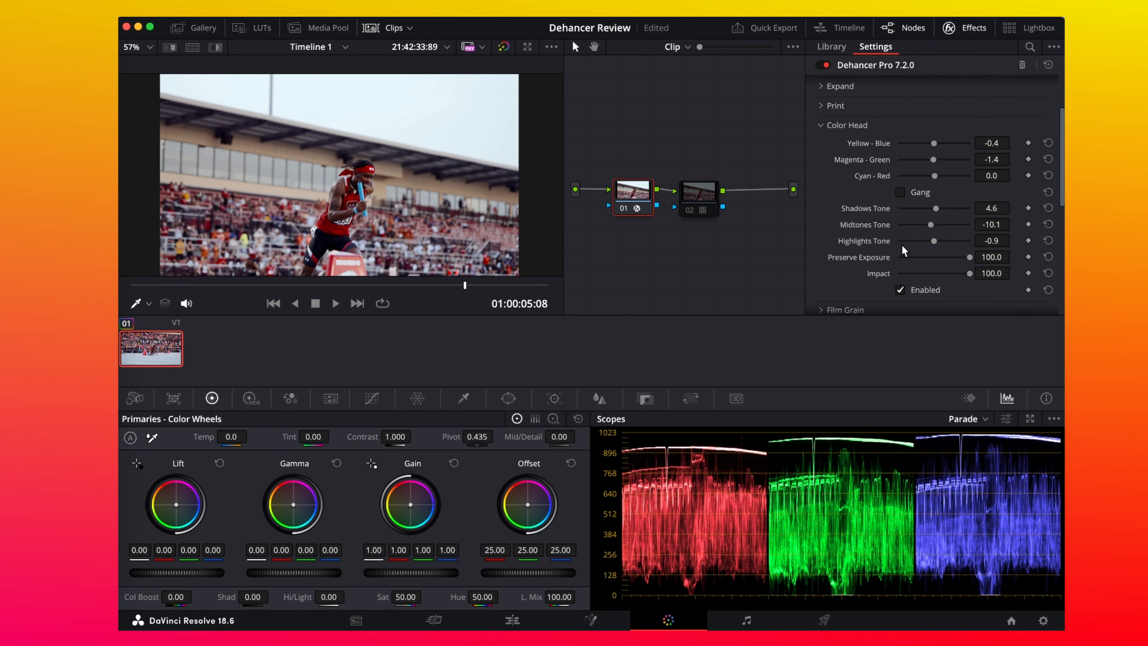
click(858, 126)
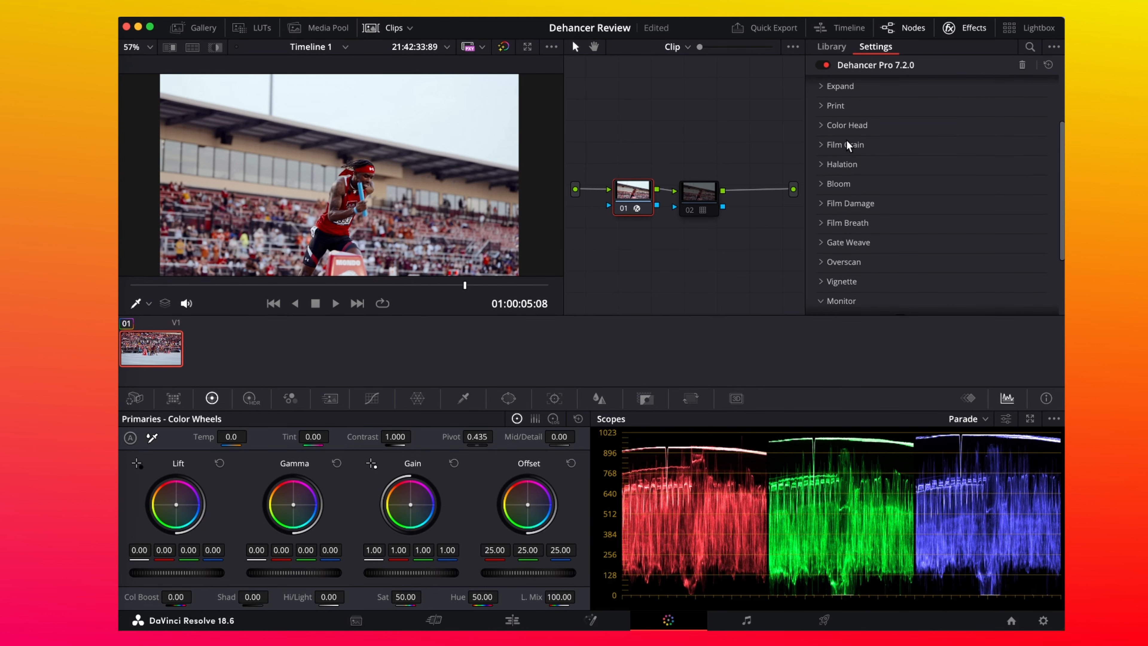
Step: Expand Film Grain and enable it while viewing the runner up close
click(846, 142)
scroll(438, 192, up, 4)
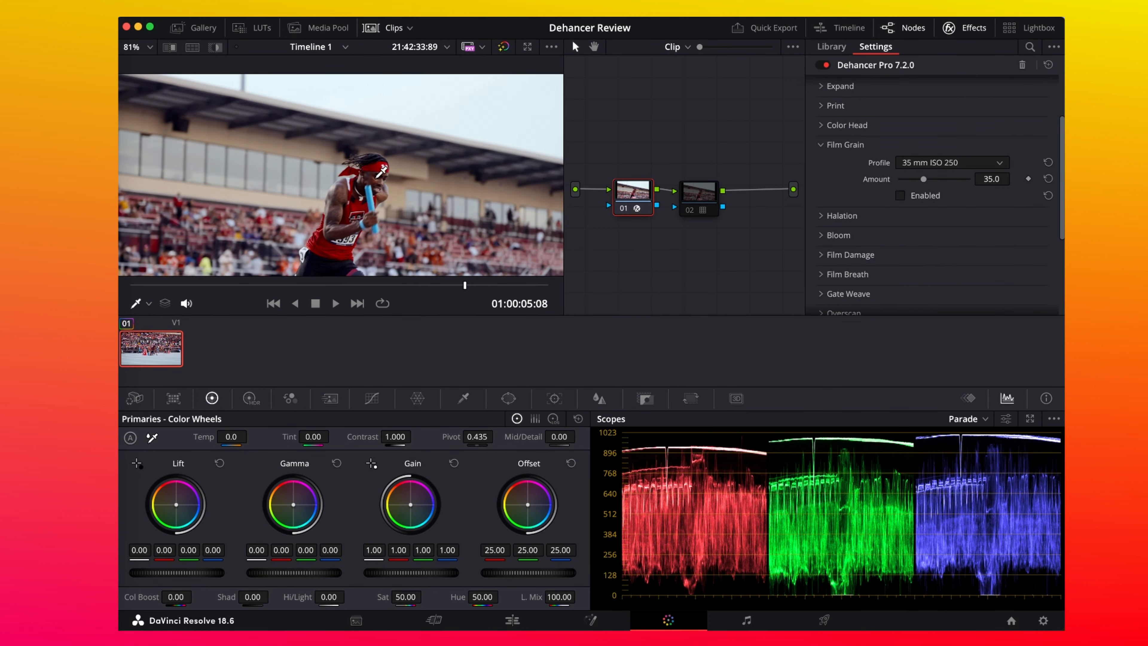
scroll(466, 172, up, 2)
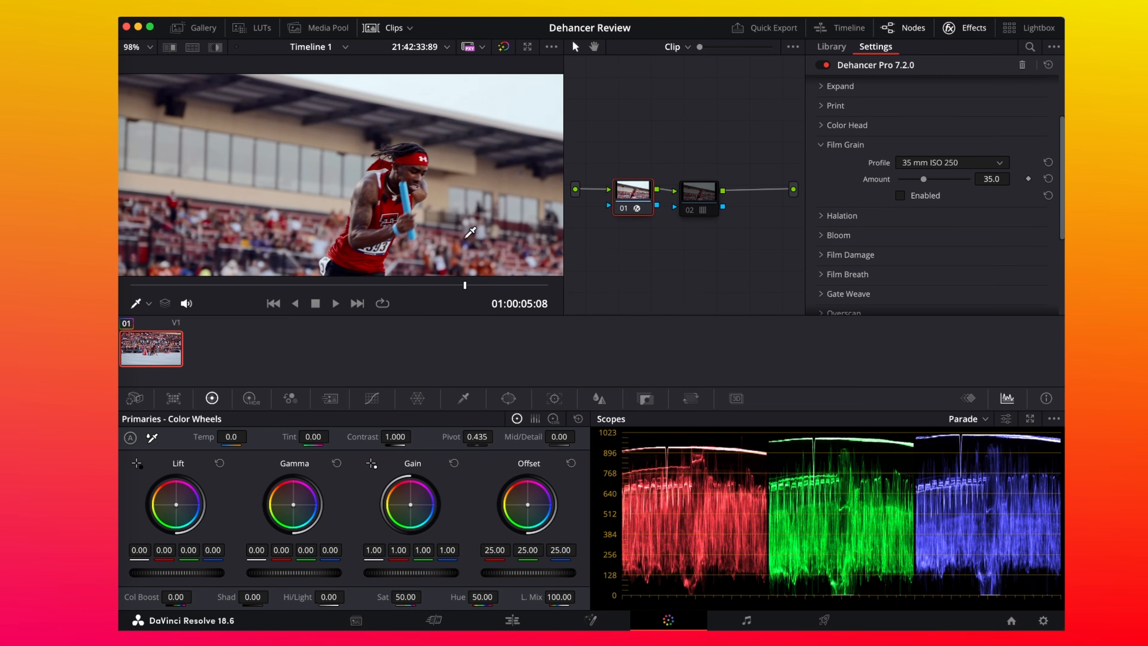
scroll(482, 198, up, 4)
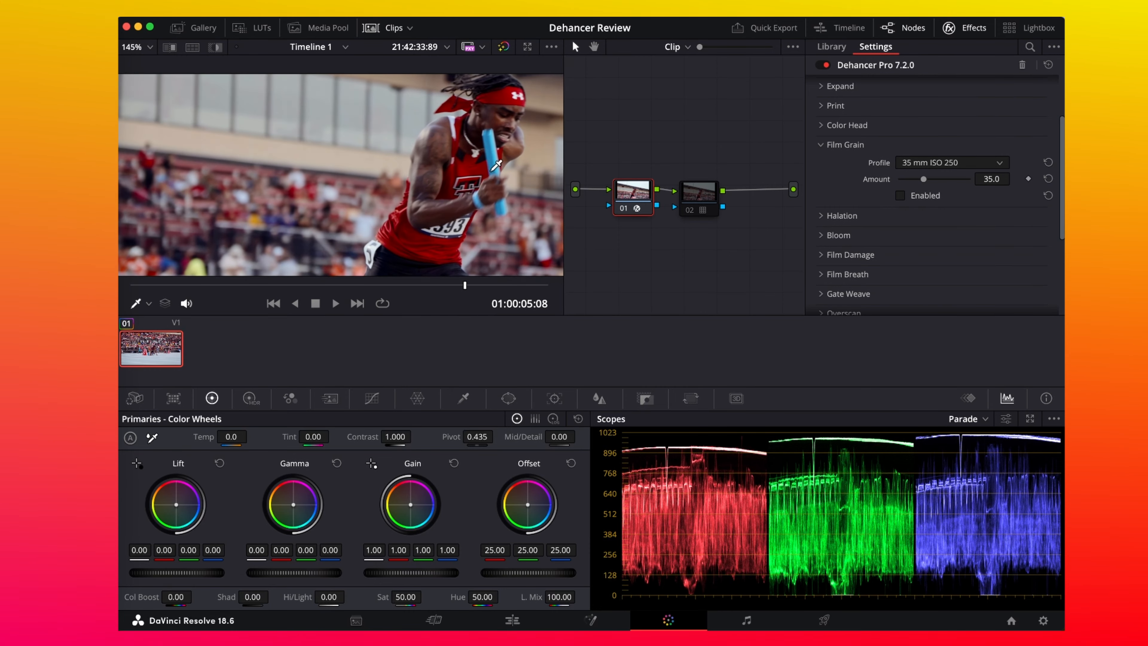
scroll(409, 181, down, 3)
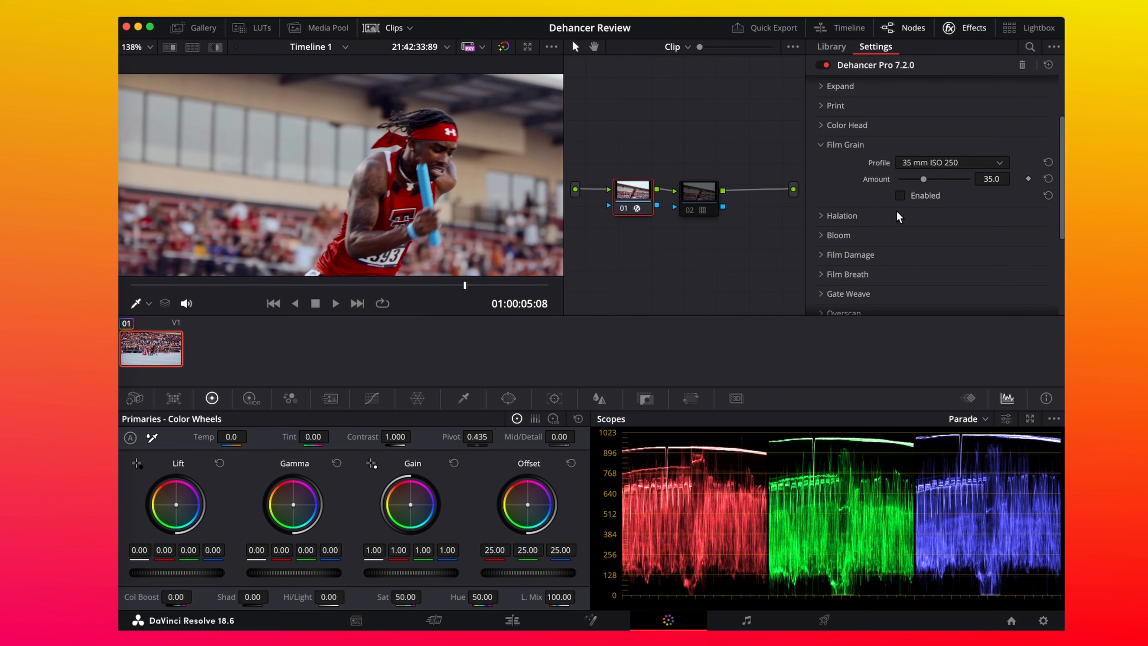
click(919, 195)
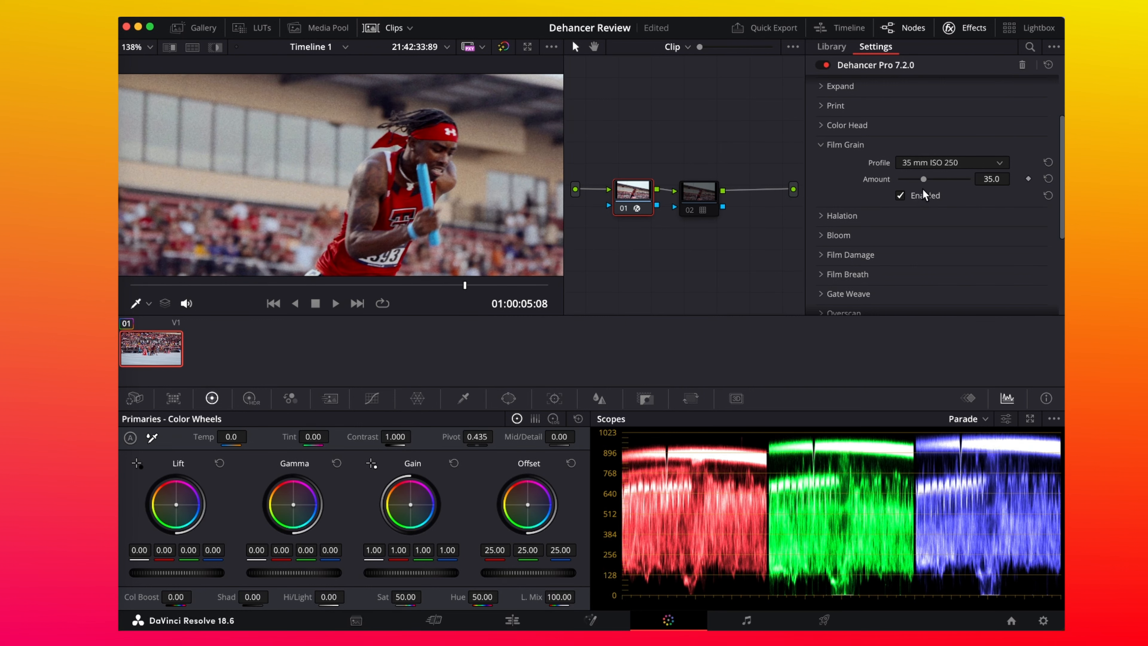
Step: Try the 8 mm ISO 500, 65 mm ISO 500 and 65 mm ISO 250 film grain profiles
click(932, 167)
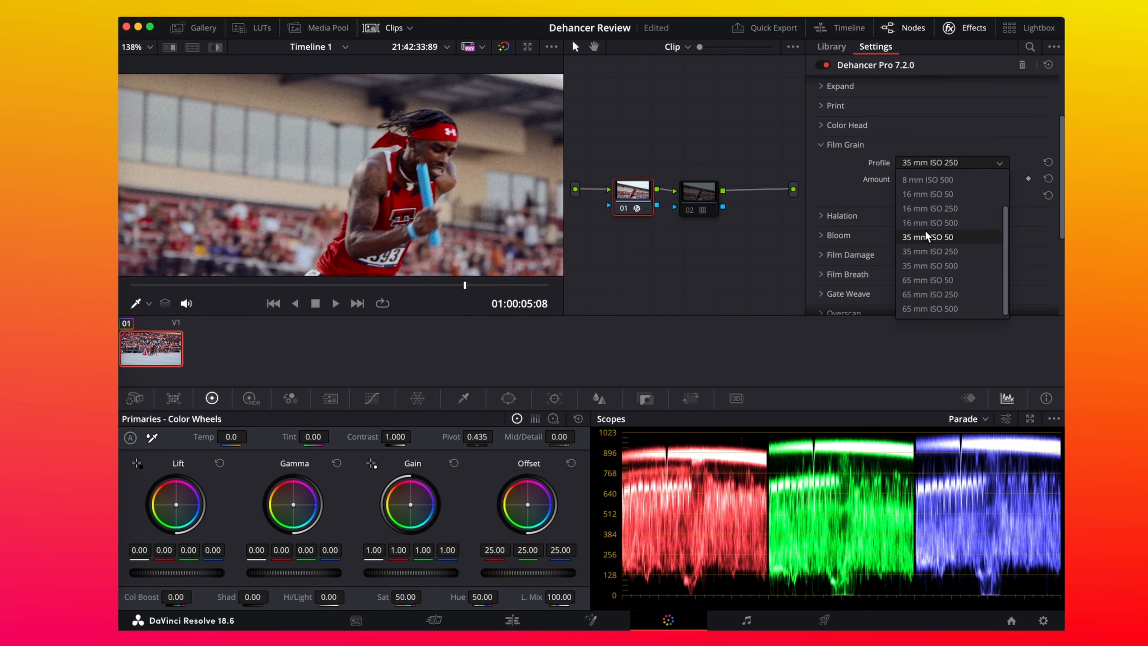
click(941, 179)
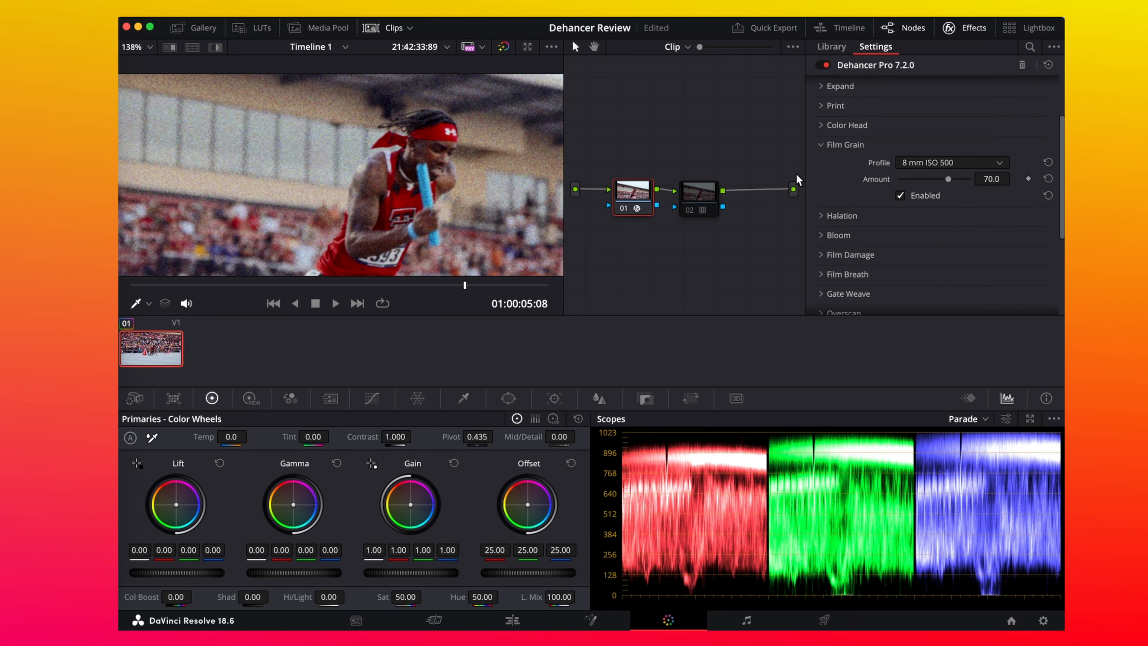
drag(980, 176, 940, 181)
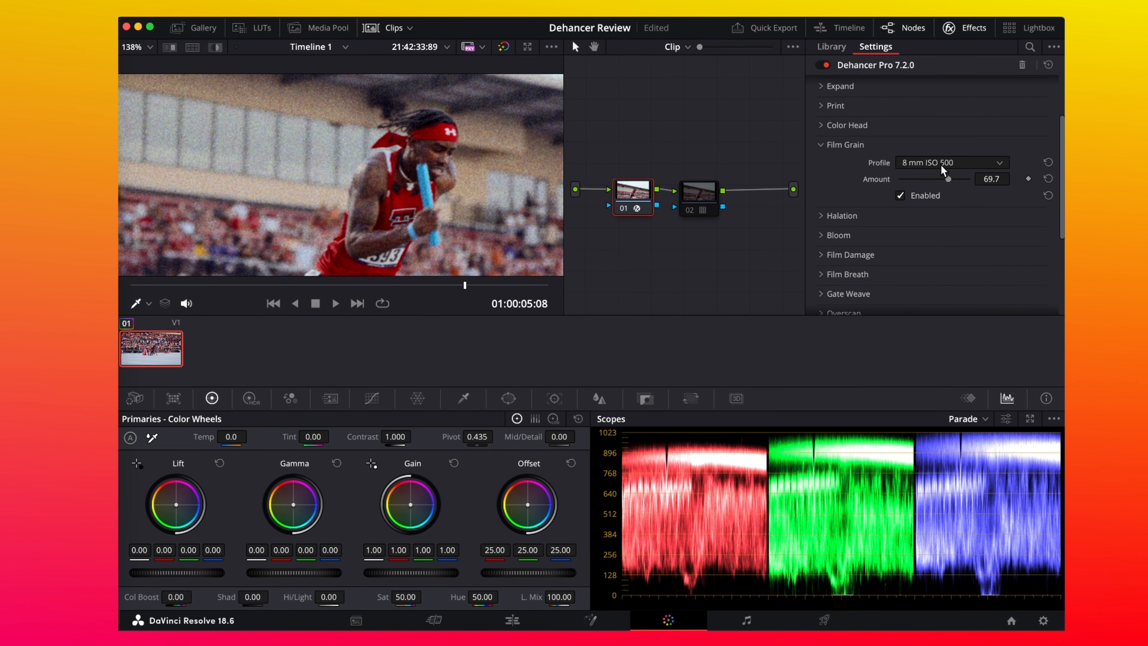
click(942, 167)
click(936, 302)
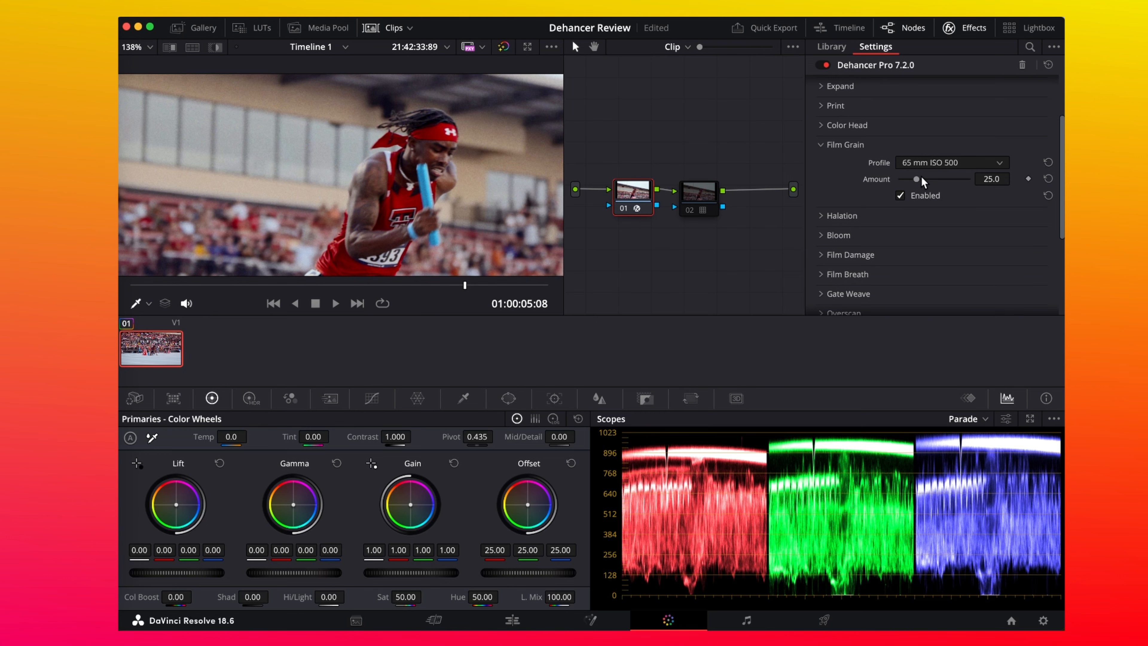
click(929, 162)
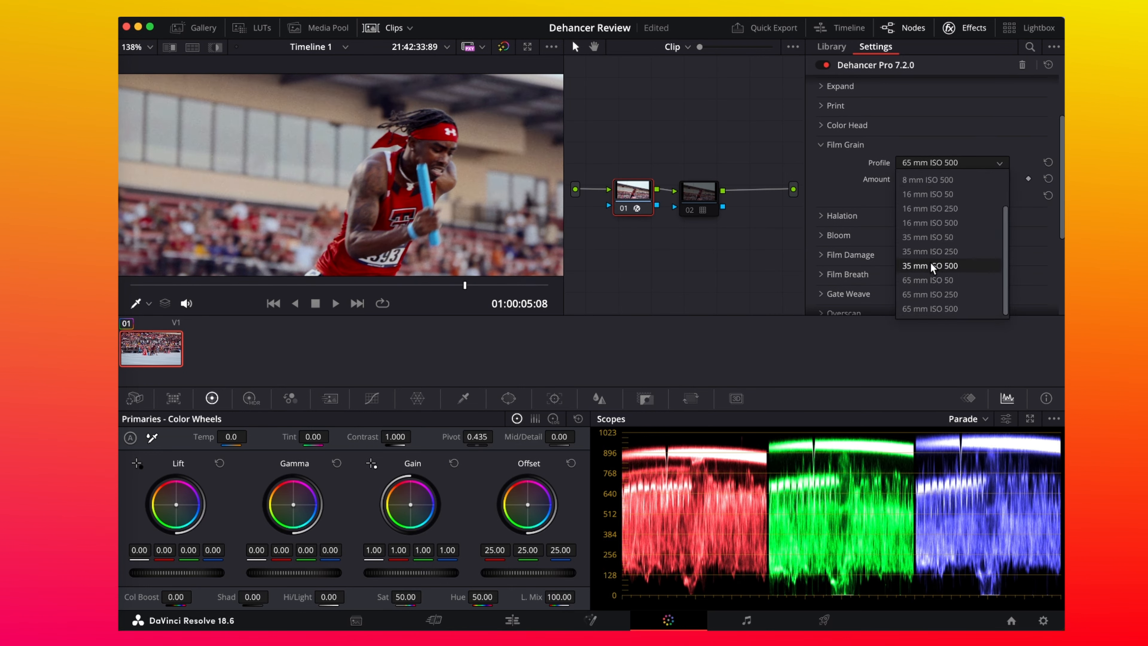
click(934, 295)
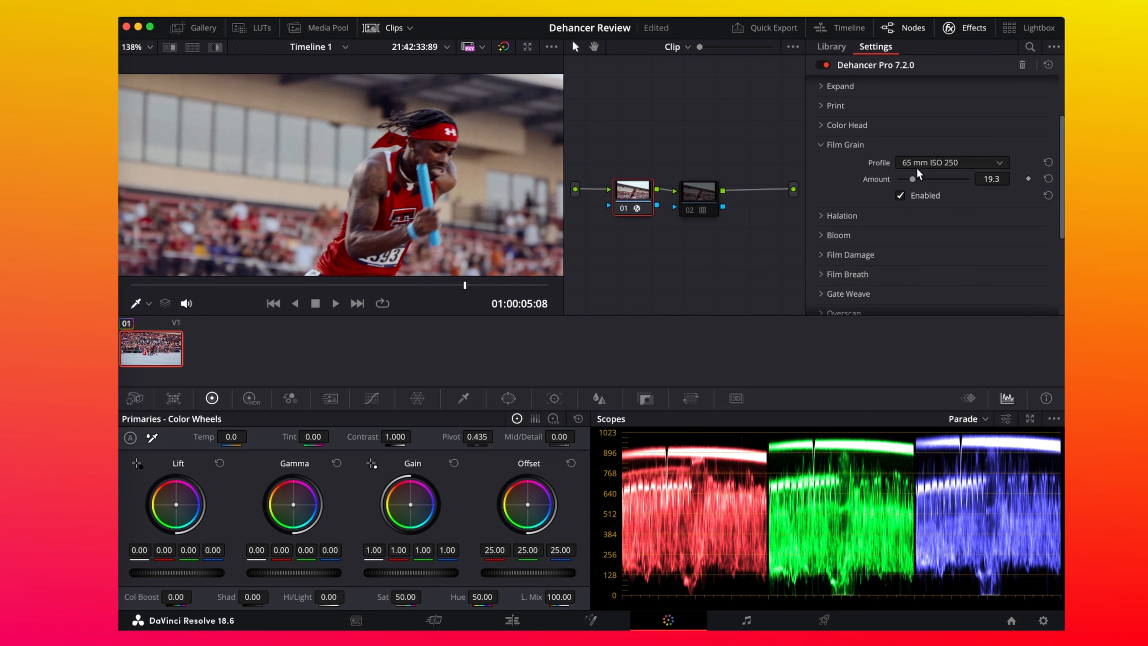
Step: Set the Film Grain profile to 35 mm ISO 50 and its Amount to 11.0
click(917, 165)
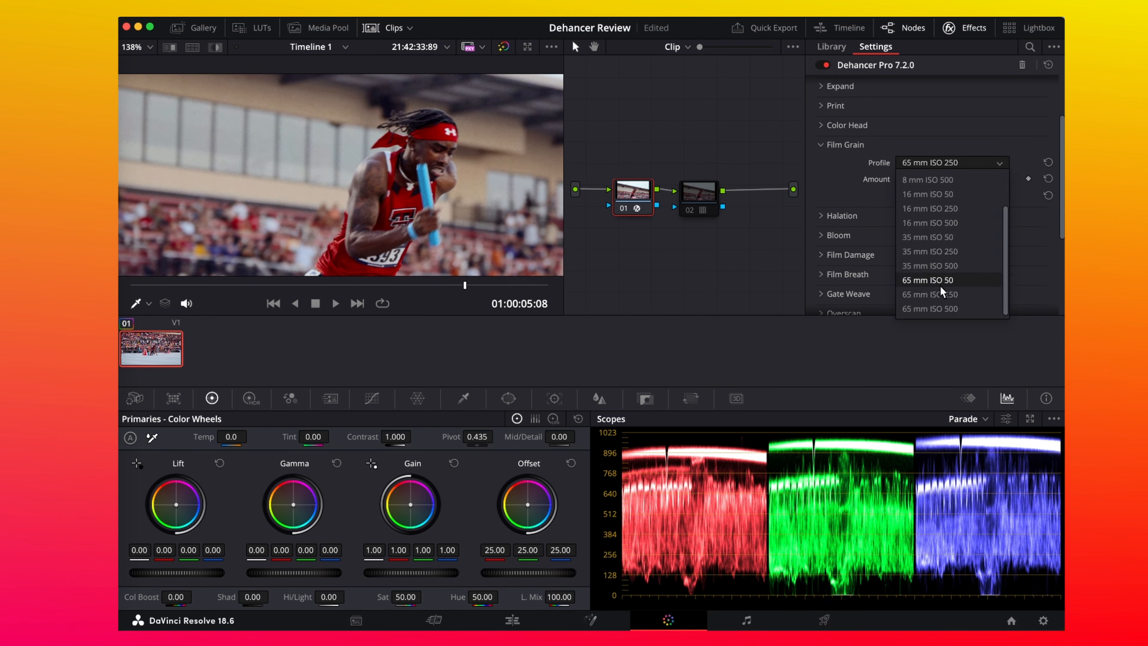
click(941, 237)
drag(922, 182, 907, 182)
Step: Play a short stretch of the clip and examine the film grain closely on the runner
scroll(460, 142, down, 1)
scroll(459, 142, up, 4)
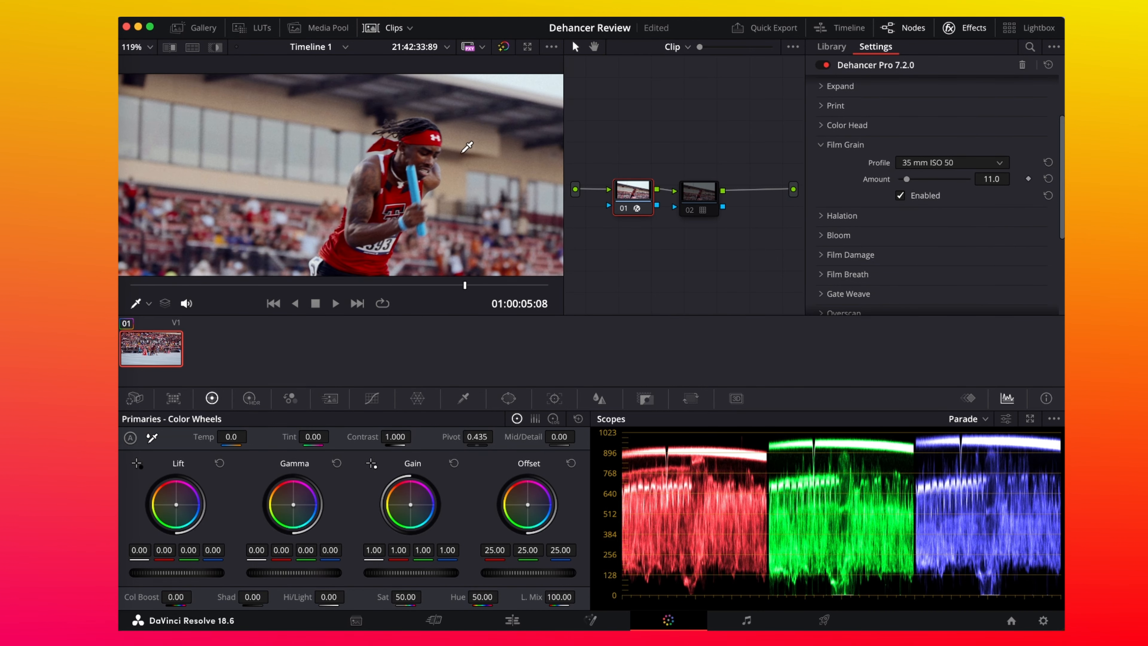
scroll(404, 114, up, 4)
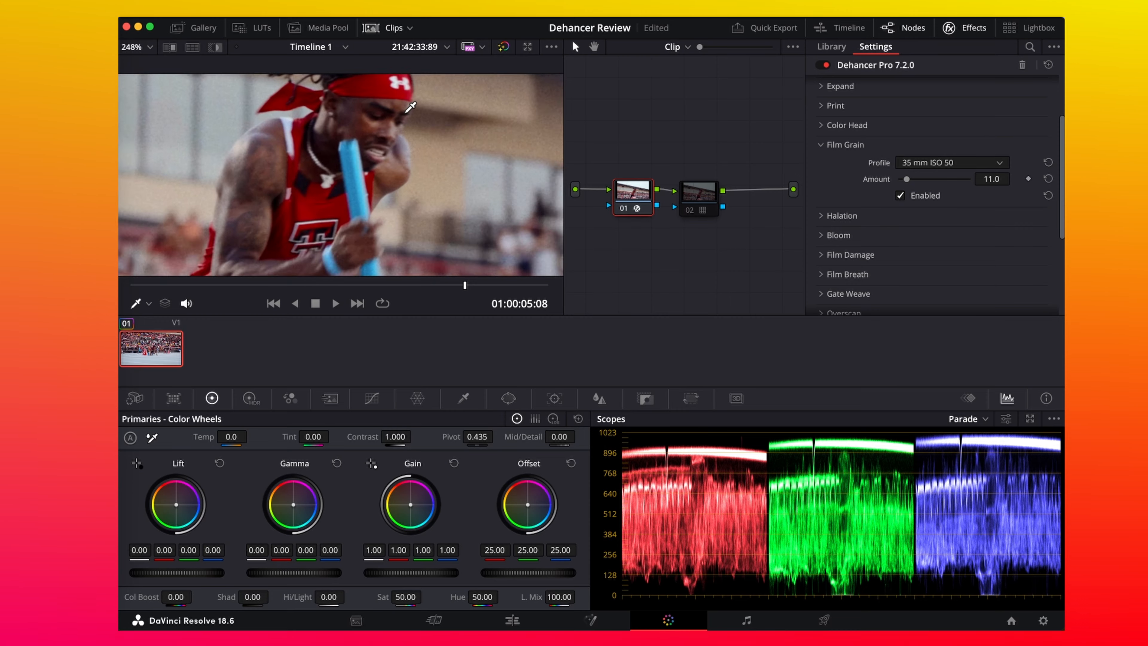
key(space)
key(space)
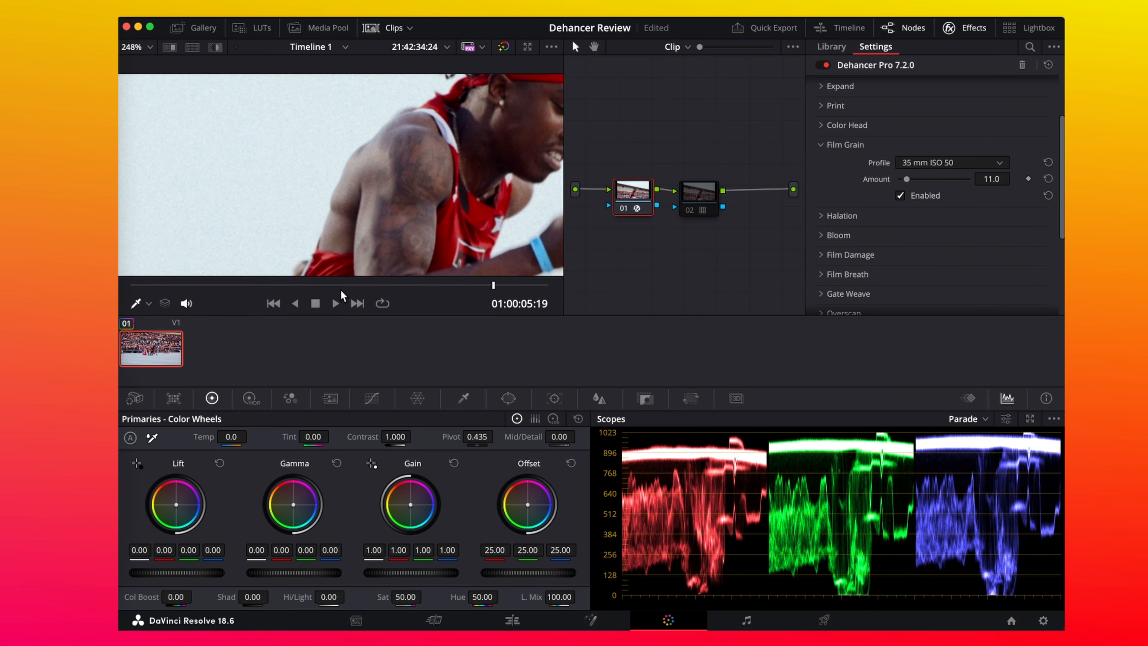